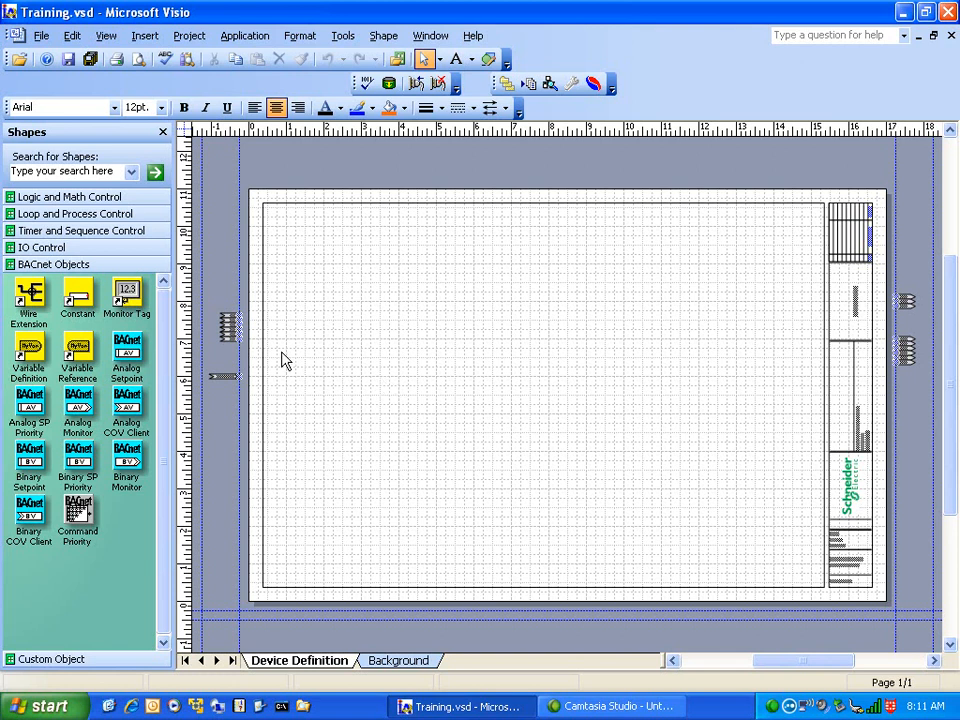
Place an Analog Input block from the IO Control stencil near the upper-left corner of the drawing frame
left_click_drag(317, 300, 345, 354)
left_click(52, 248)
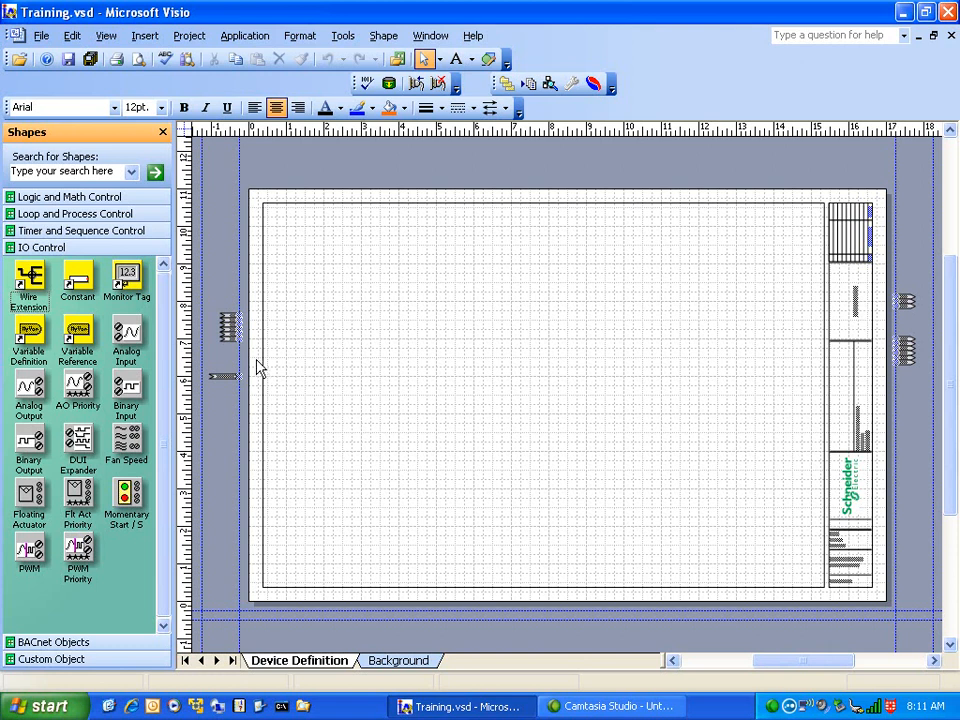
left_click(313, 307)
left_click(336, 372)
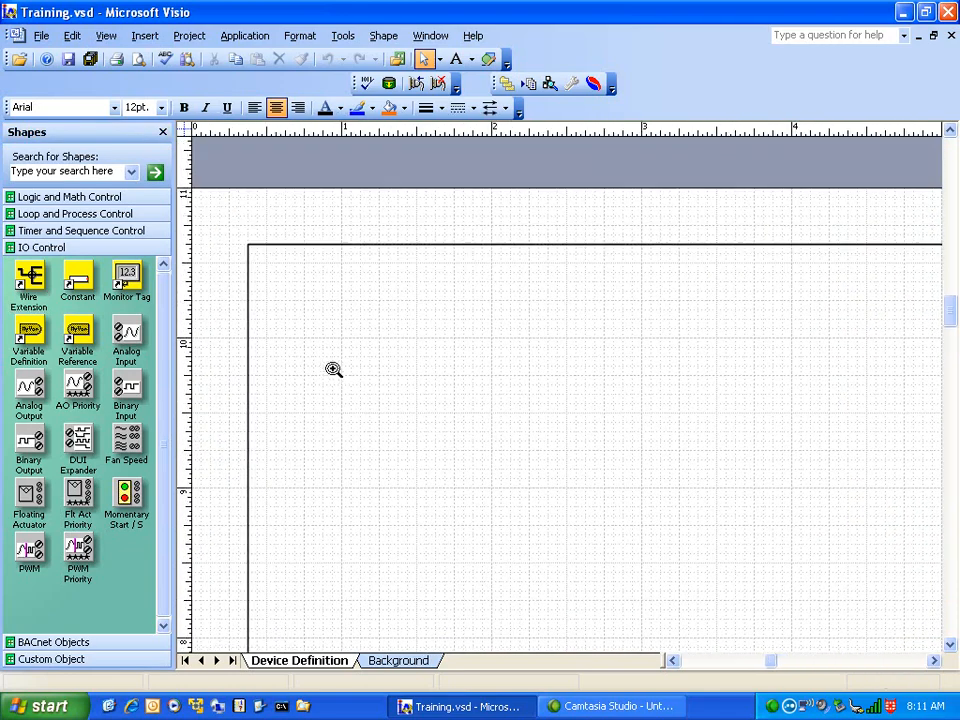
left_click_drag(127, 337, 596, 410)
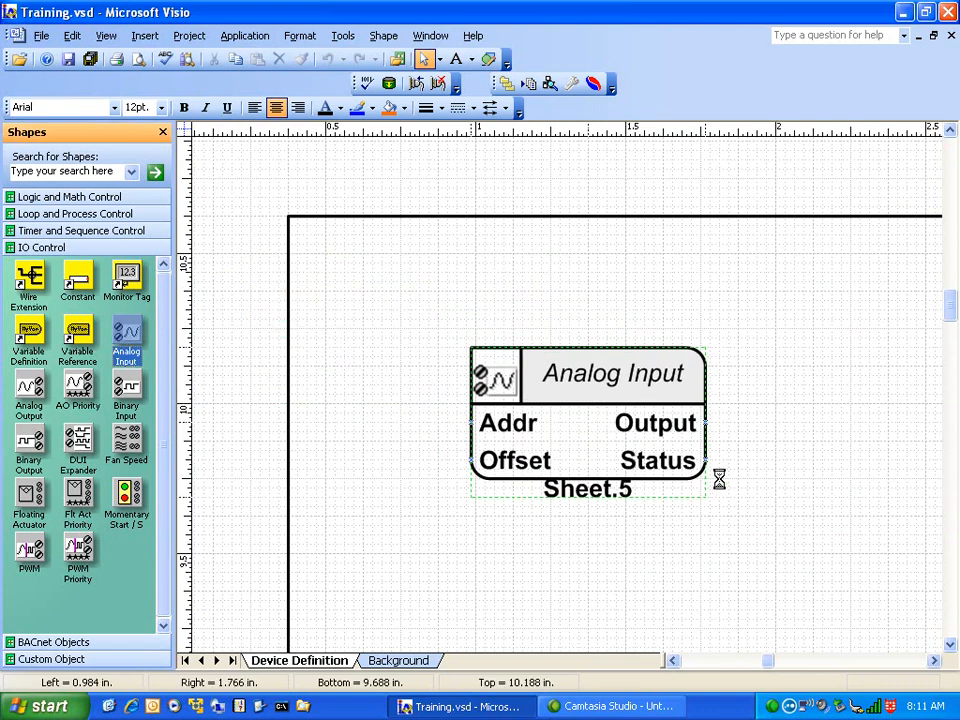
Move the Analog Input block up and slightly right, leaving space between it and the frame's left edge
mouse_move(778, 506)
left_mouse_down()
mouse_move(707, 448)
mouse_move(678, 400)
mouse_move(656, 429)
mouse_move(630, 408)
left_mouse_up()
right_click(678, 400, "ctrl+shift")
left_click_drag(521, 342, 534, 365)
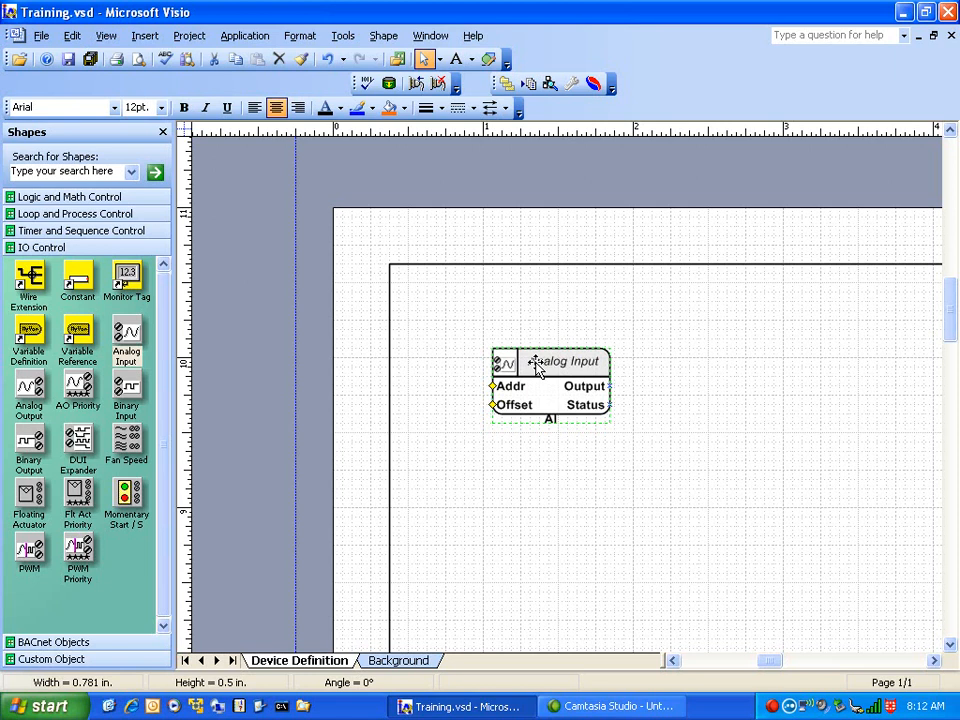
left_click_drag(555, 364, 580, 316)
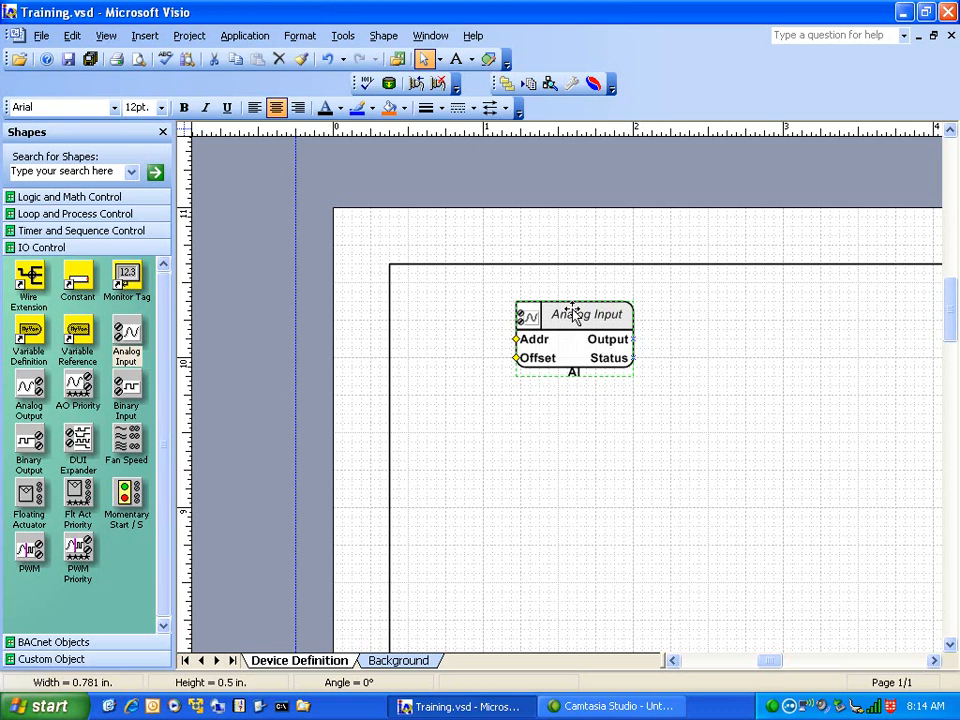
mouse_move(587, 321)
left_mouse_down()
mouse_move(590, 338)
mouse_move(582, 335)
left_mouse_up()
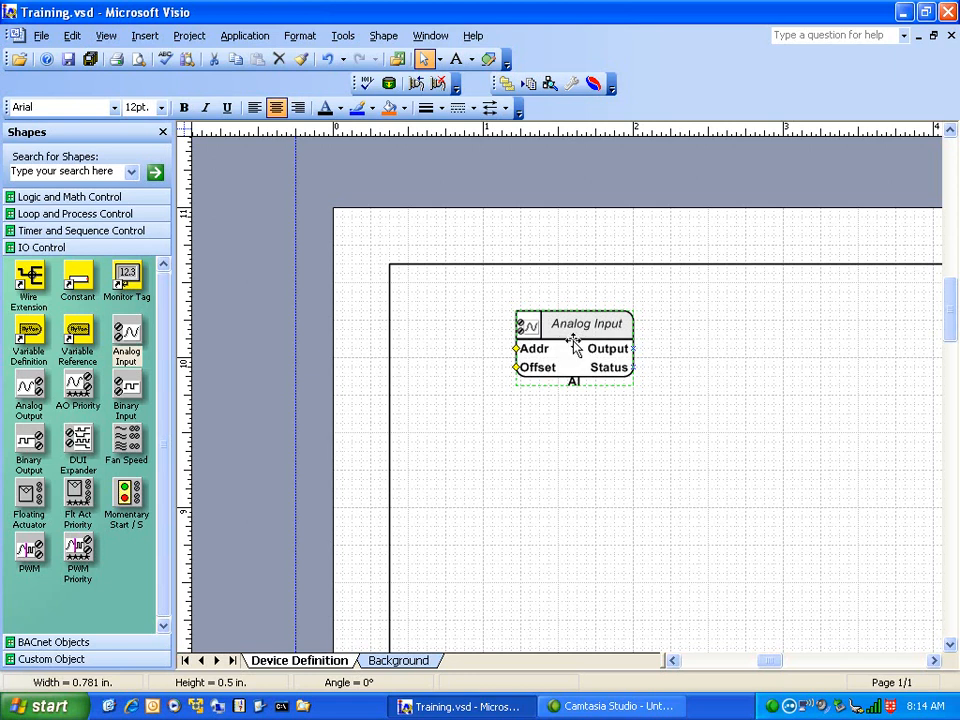
Customize the Analog Input block, naming the object RoomTemp
right_click(574, 340)
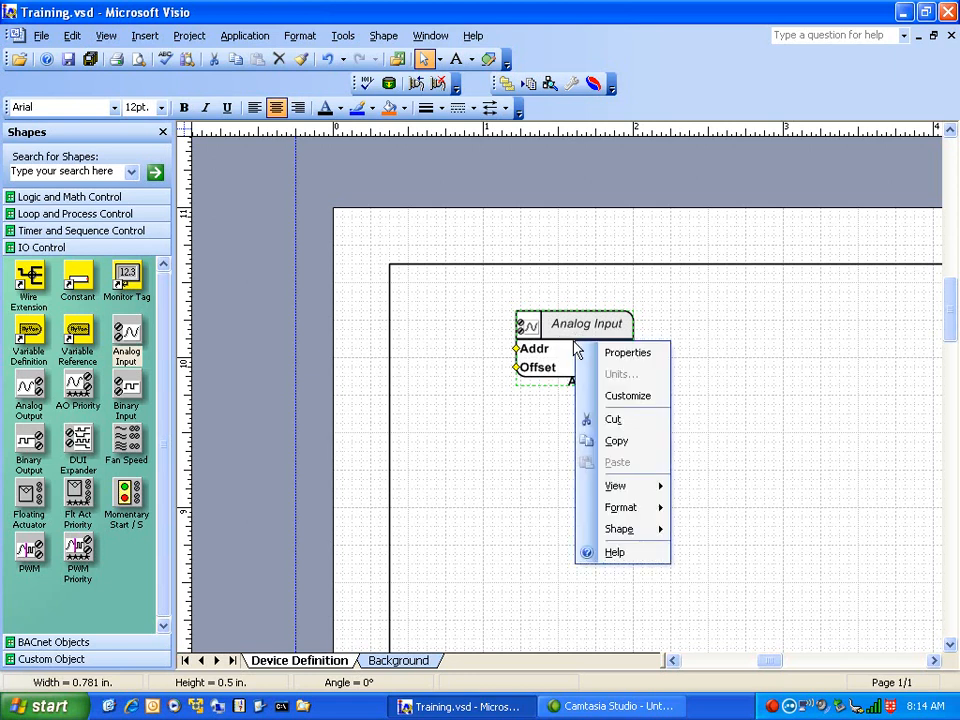
left_click(626, 396)
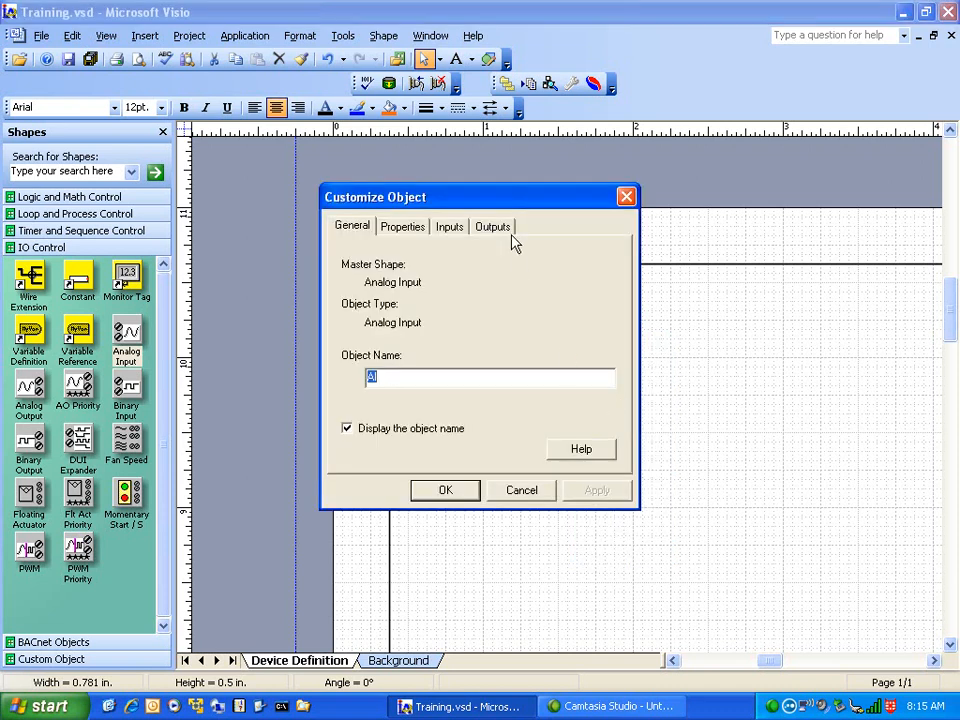
left_click_drag(482, 205, 602, 231)
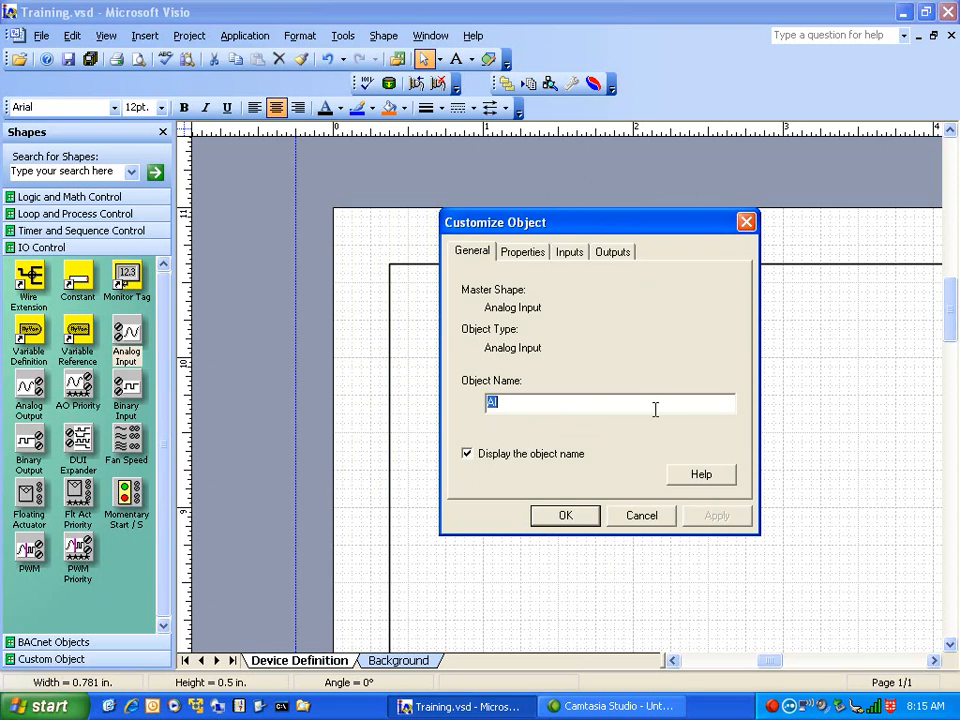
type("RoomTemp")
key("Return")
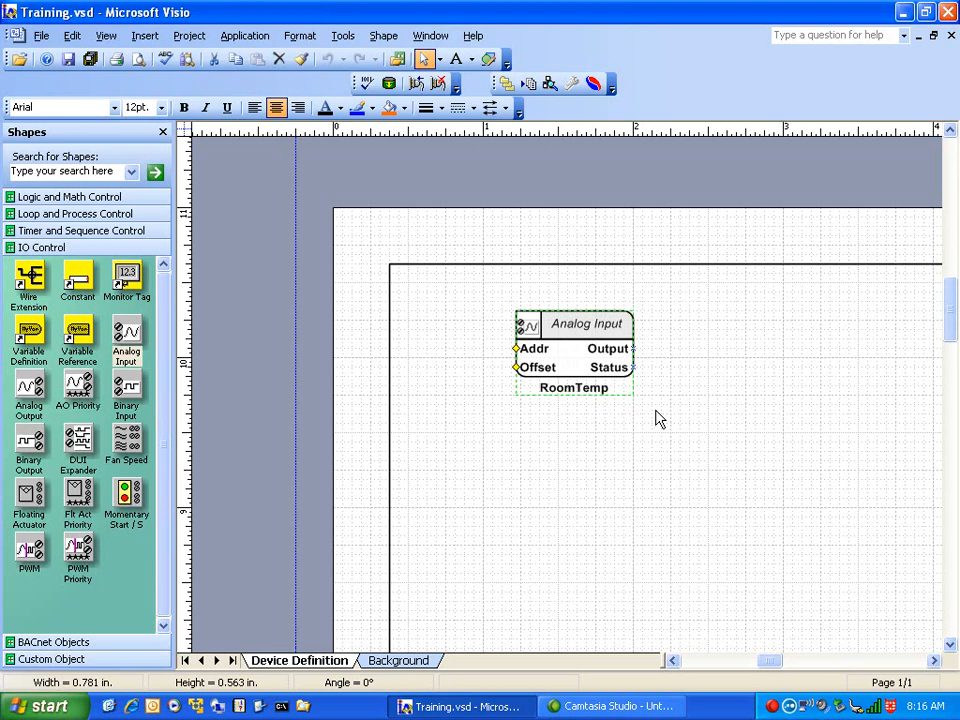
Place the UI01 hardware input tag at the frame's left edge and connect it to the RoomTemp block's Addr input
left_click_drag(223, 514, 442, 328)
left_click_drag(364, 443, 230, 428)
left_click_drag(351, 493, 521, 181)
scroll(543, 376, "up", 3)
left_click_drag(555, 312, 564, 252)
left_click(648, 256)
left_click(621, 394)
left_click_drag(621, 396, 472, 466)
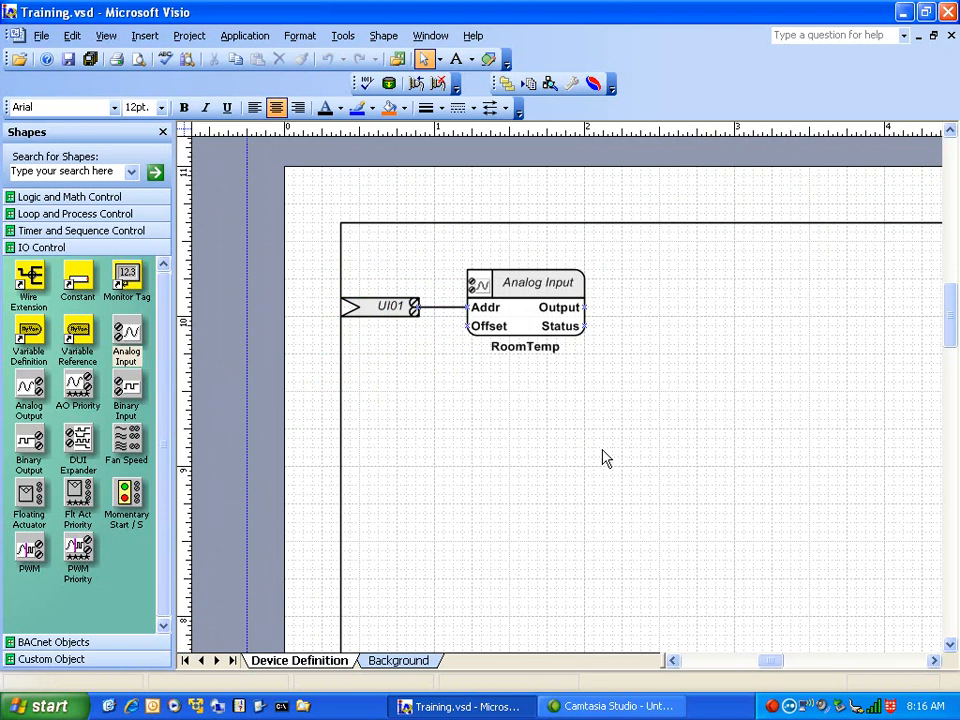
View the RoomTemp block's general properties and close them without making changes
left_click(515, 316)
double_click(515, 316)
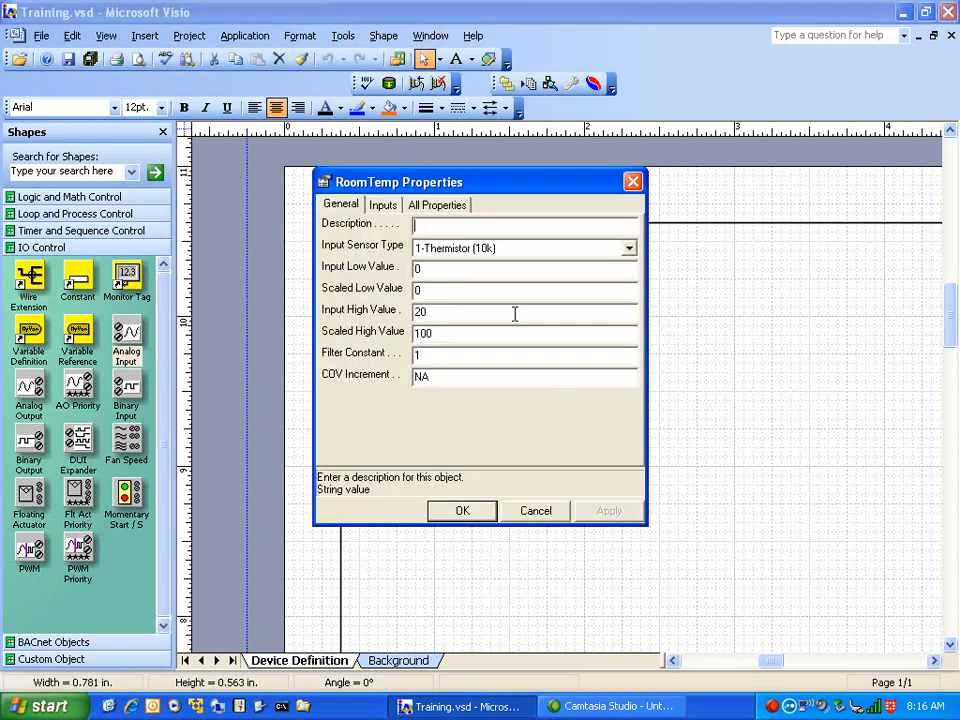
left_click(537, 511)
right_click(490, 264)
key("Escape")
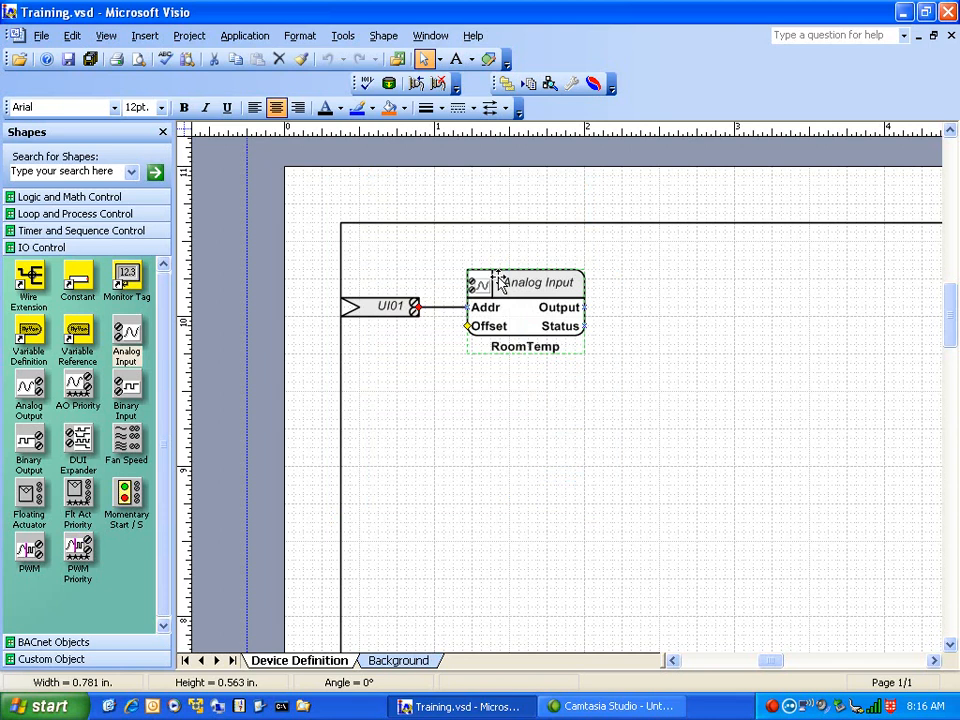
Set the RoomTemp block's COV Increment to 0.2 in its properties and apply the change
right_click(499, 280)
left_click(549, 291)
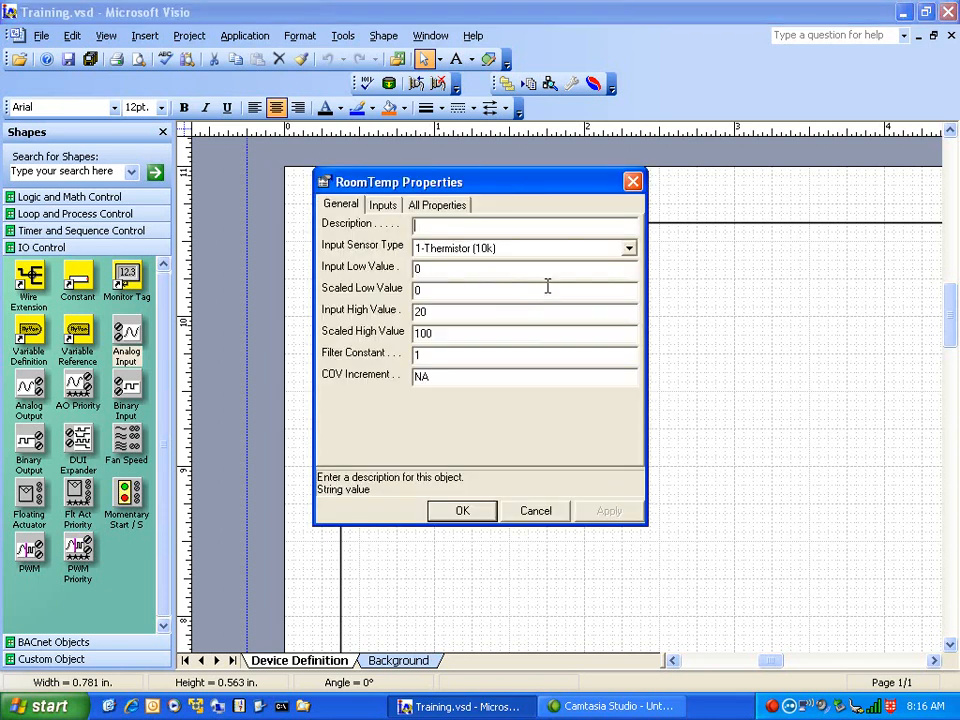
left_click_drag(468, 186, 497, 188)
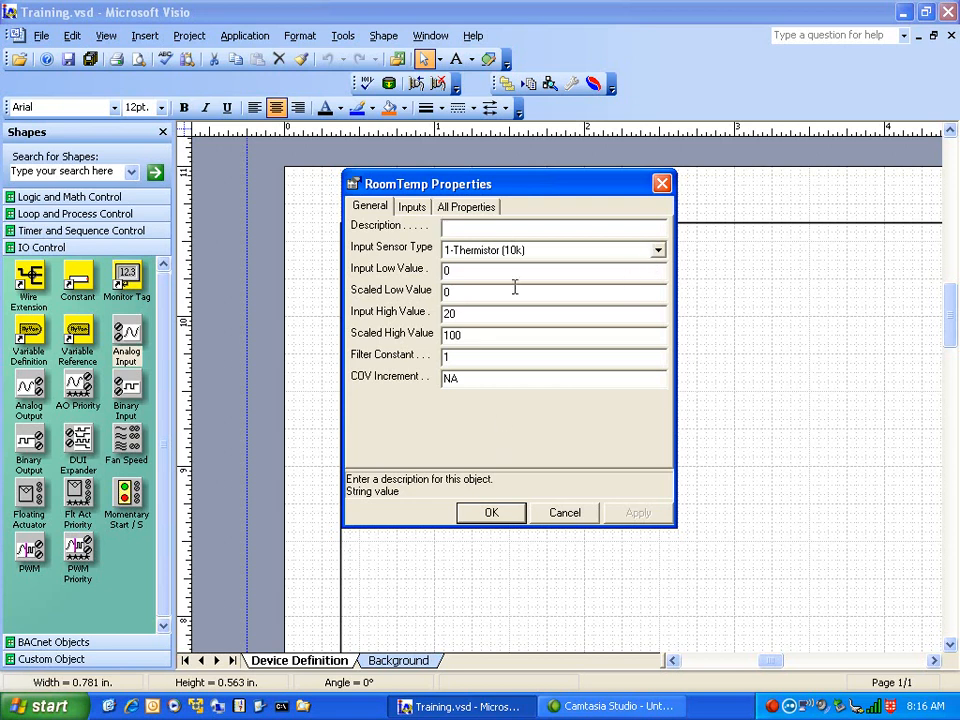
left_click_drag(521, 189, 509, 176)
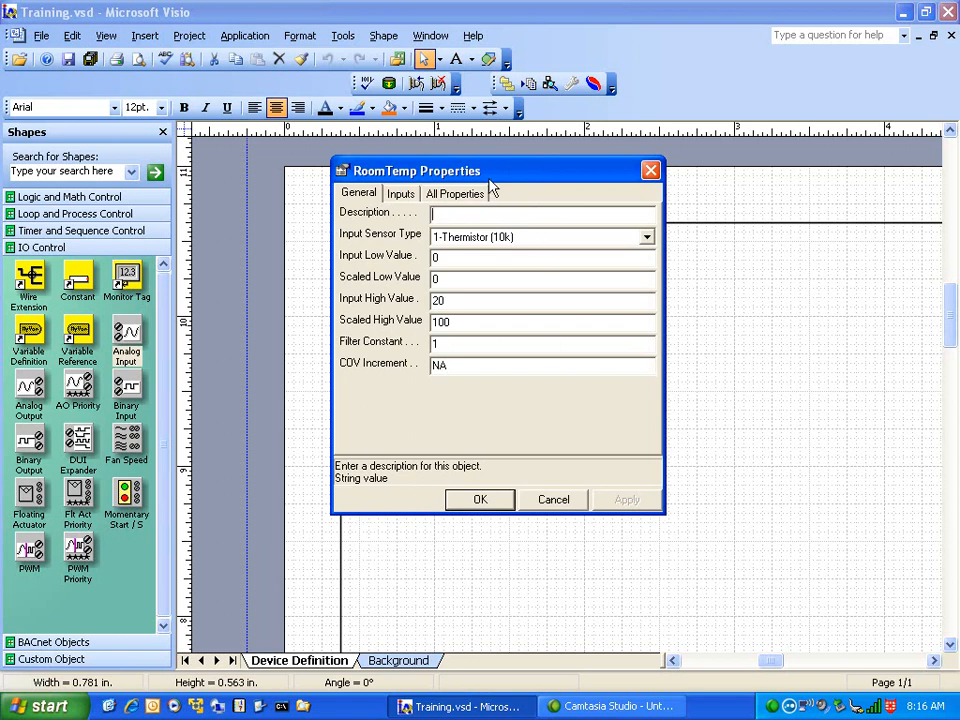
left_click_drag(504, 176, 515, 168)
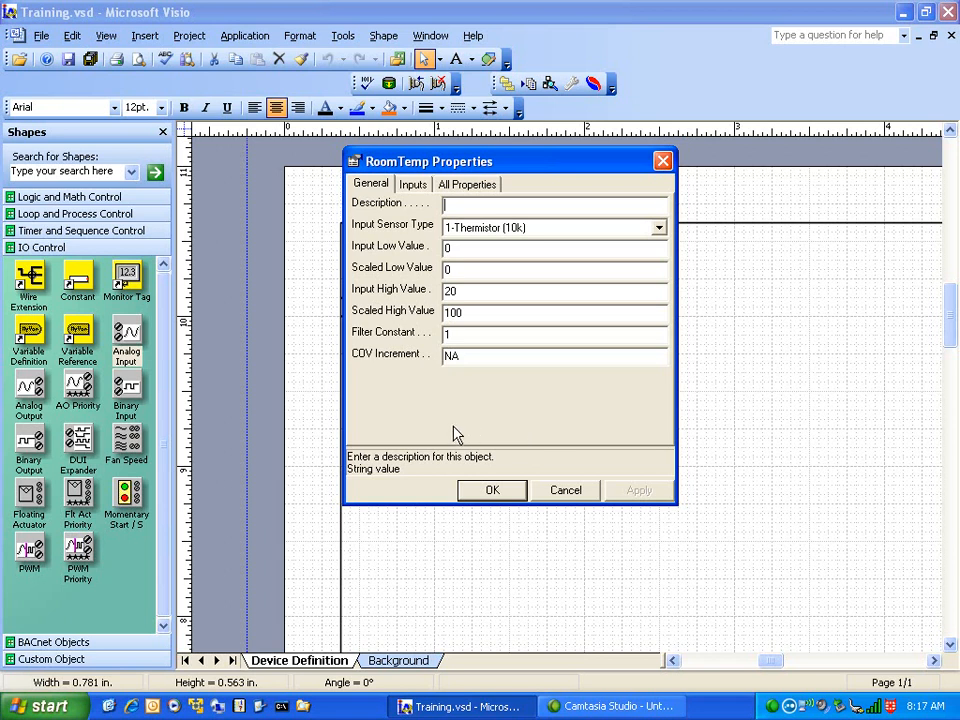
left_click(465, 358)
double_click(465, 358)
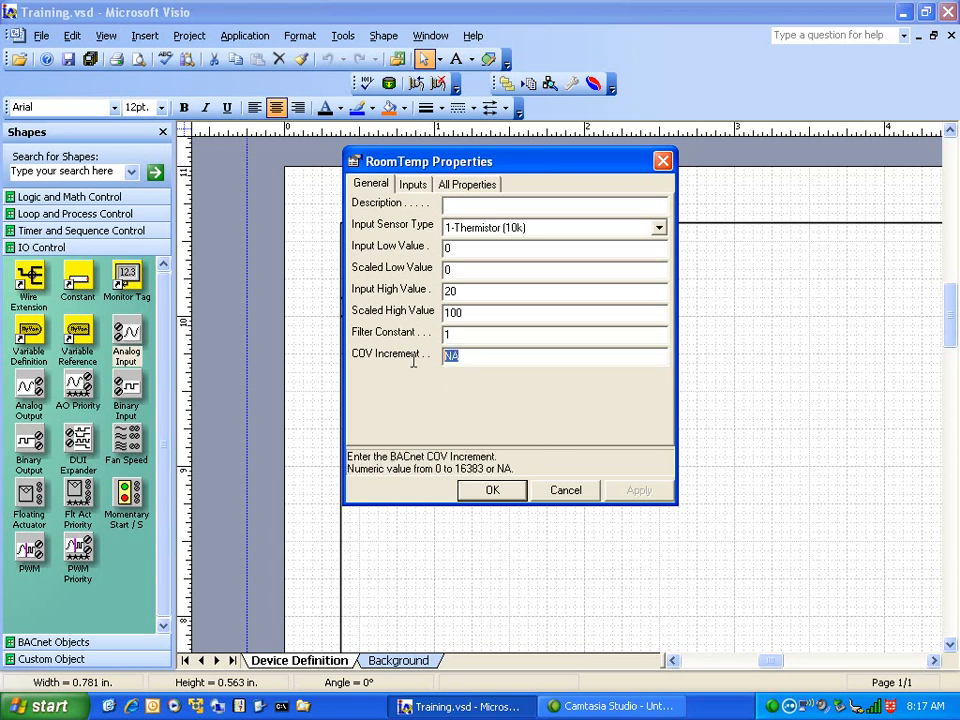
type(".2")
left_click(638, 495)
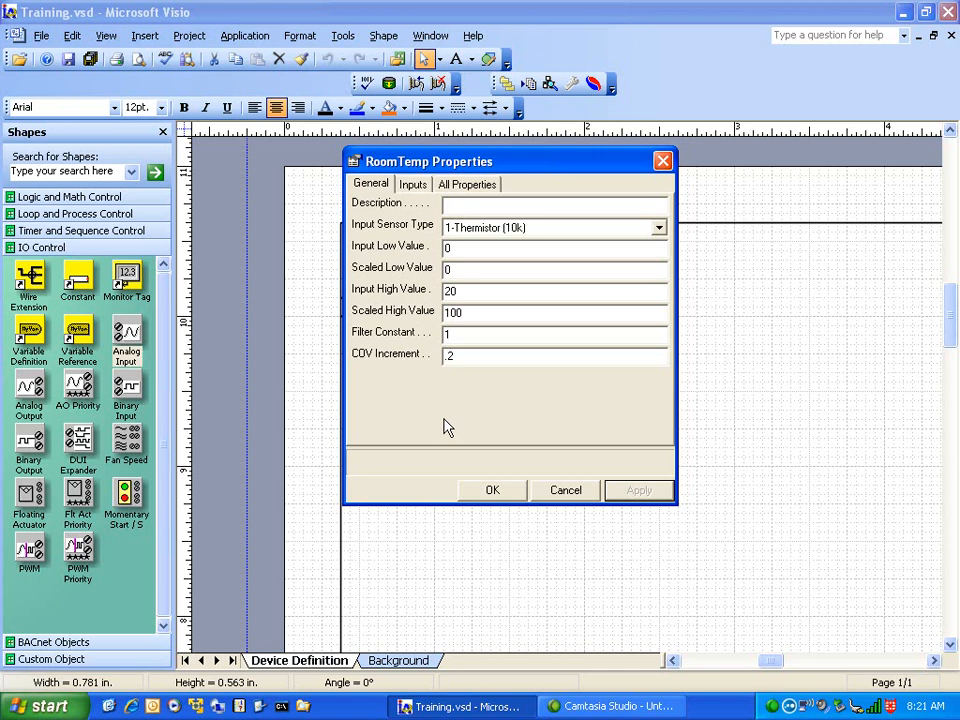
left_click(493, 490)
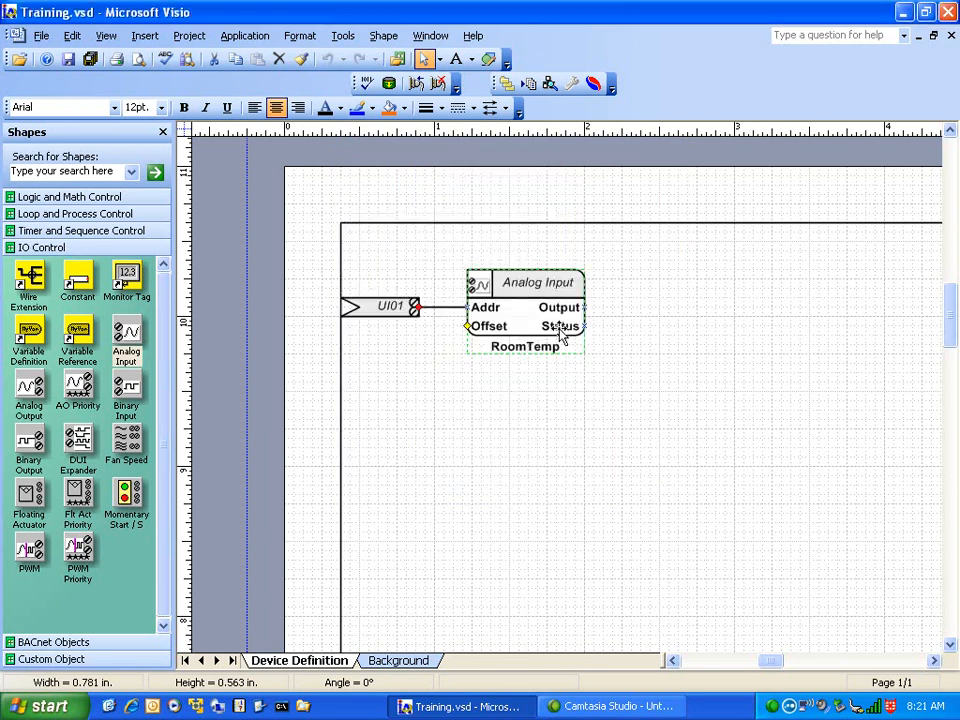
Check the RoomTemp block's saved property values and whether its Units command is available
double_click(517, 296)
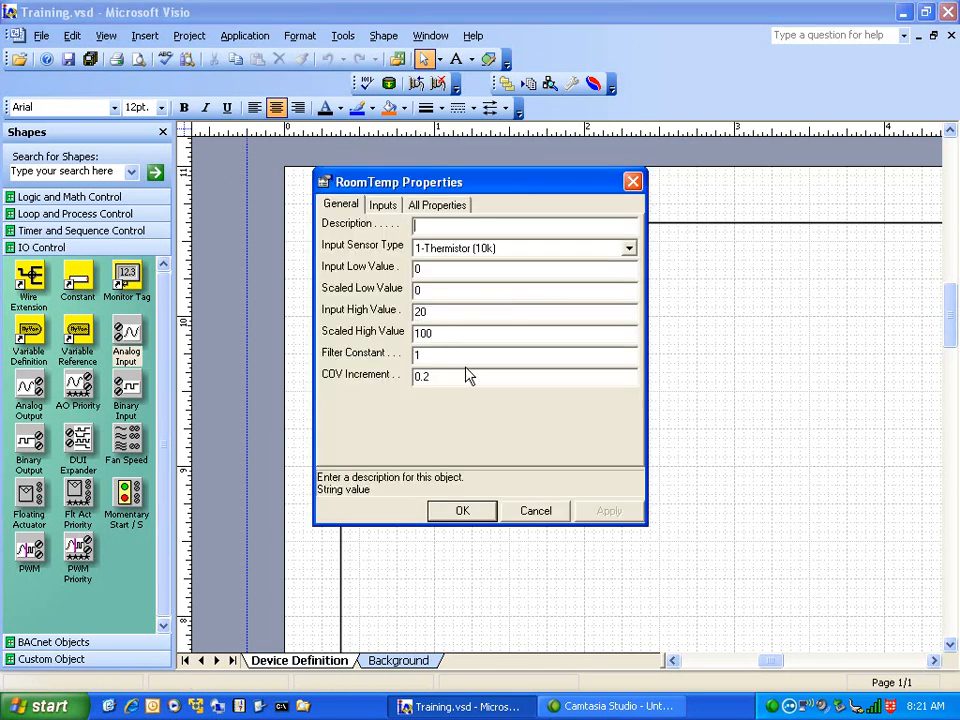
left_click(549, 514)
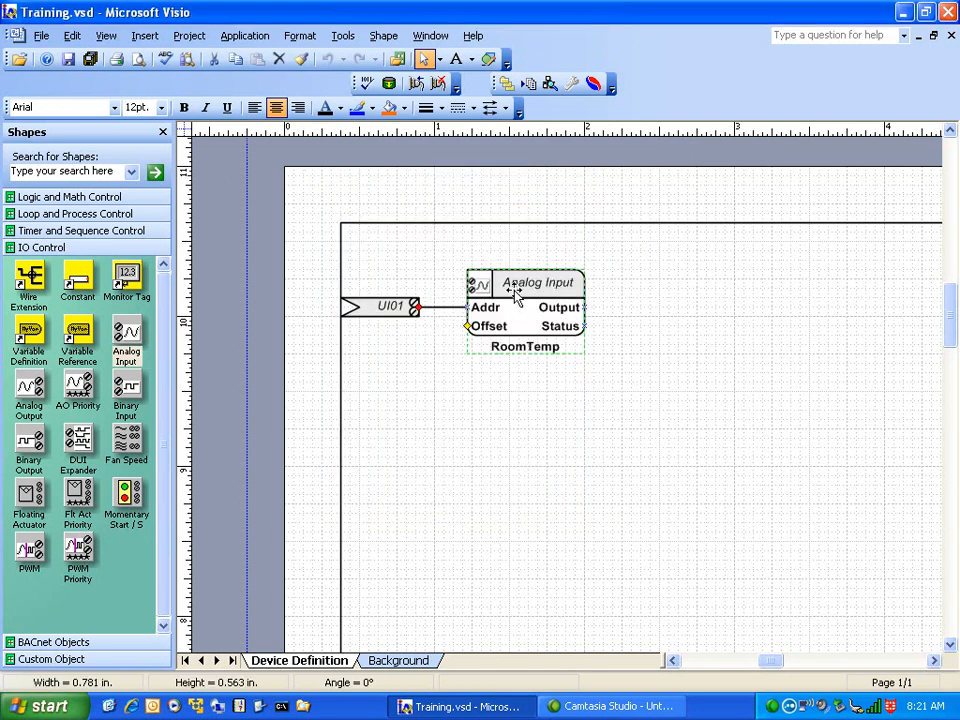
right_click(516, 292)
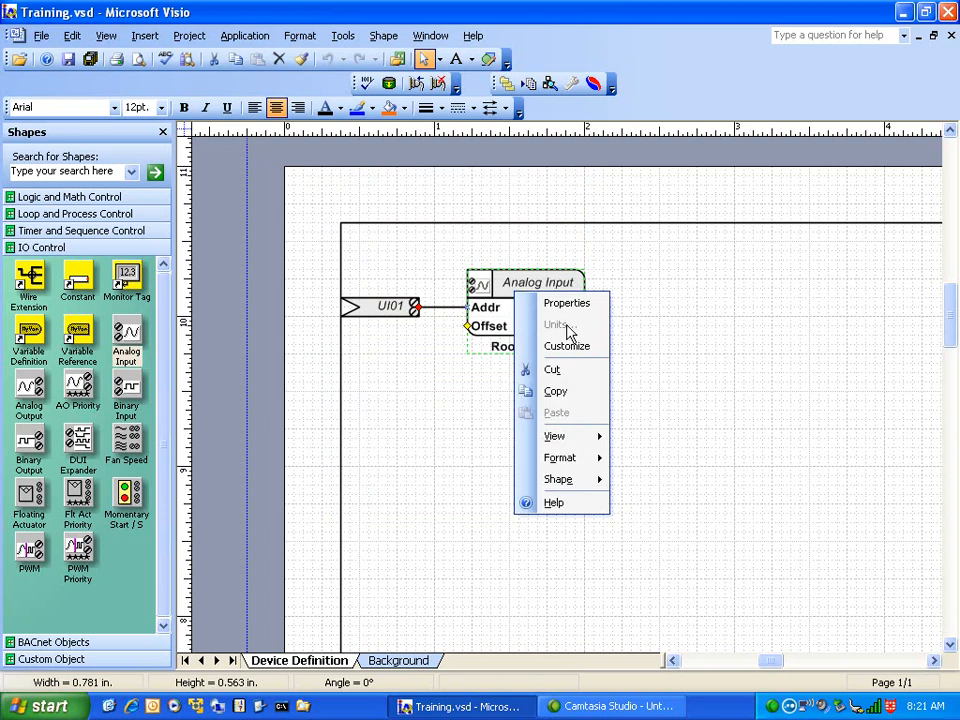
left_click(491, 315)
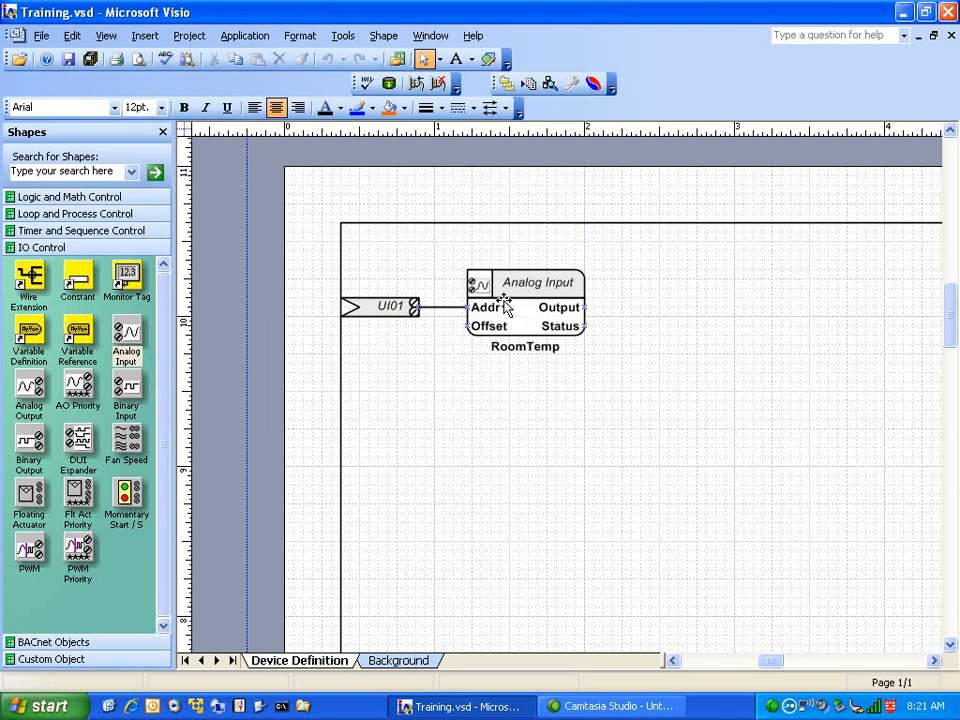
double_click(505, 308)
left_click(463, 510)
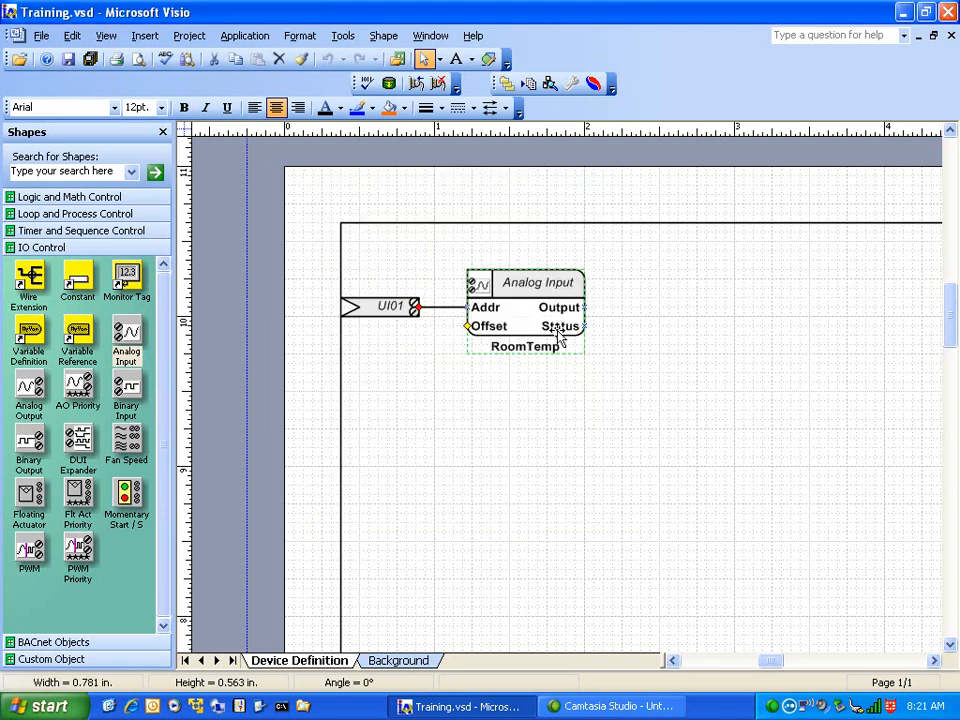
right_click(521, 310)
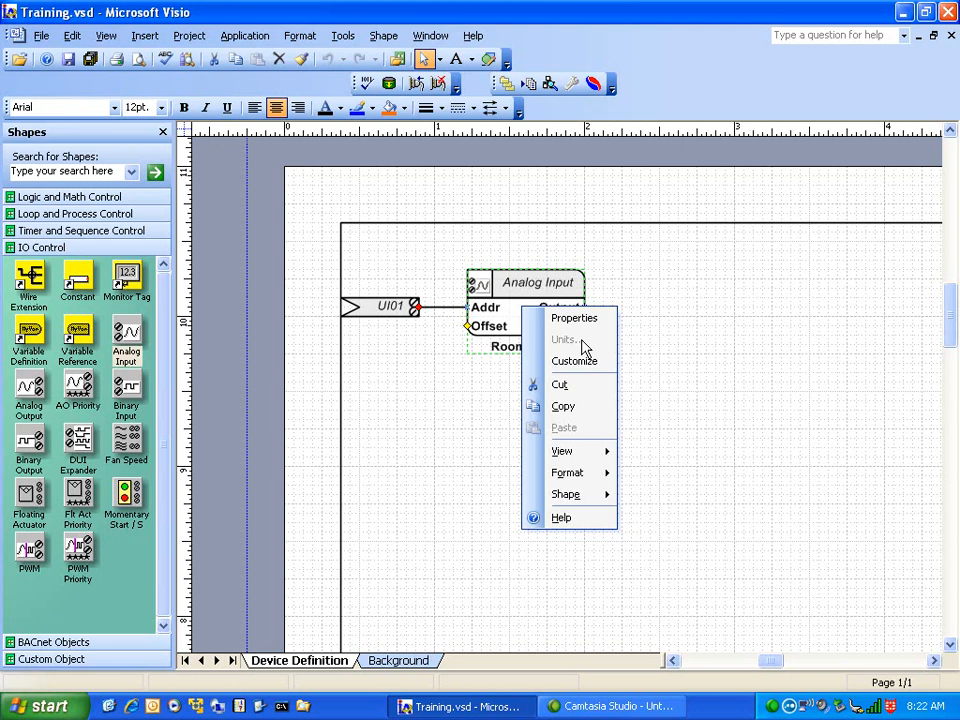
left_click(454, 396)
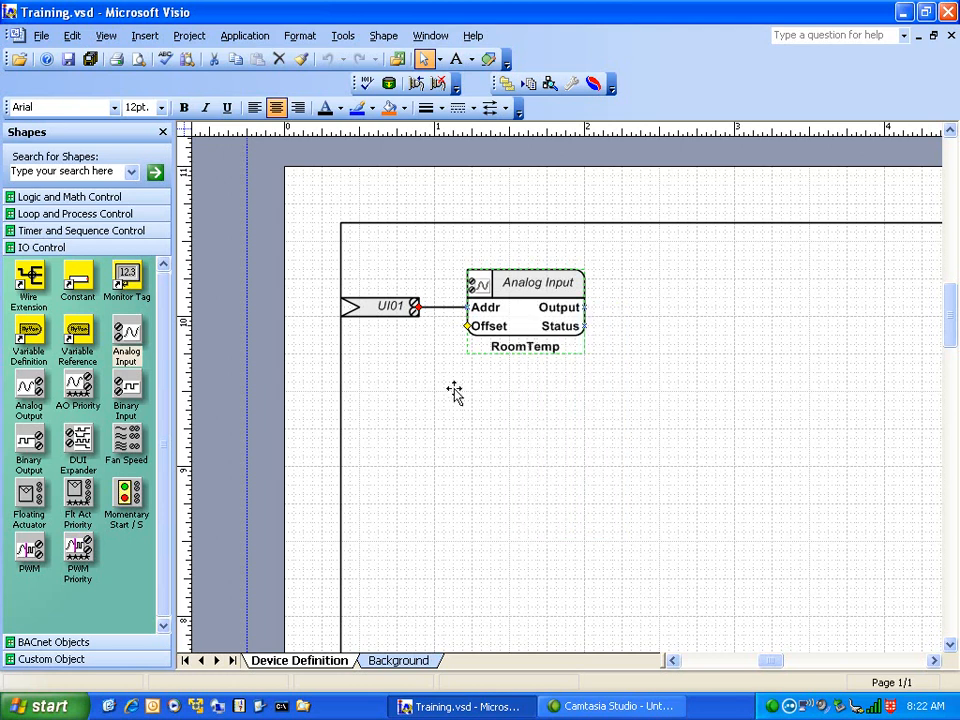
Rename the RoomTemp analog input object to StaticPressure
right_click(520, 316)
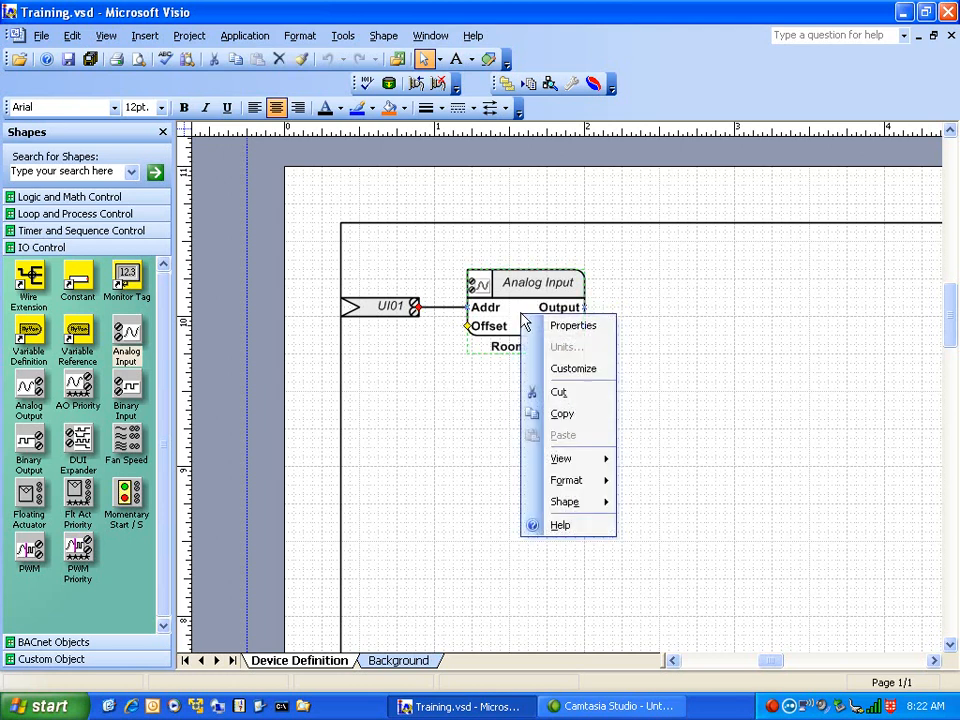
left_click(586, 369)
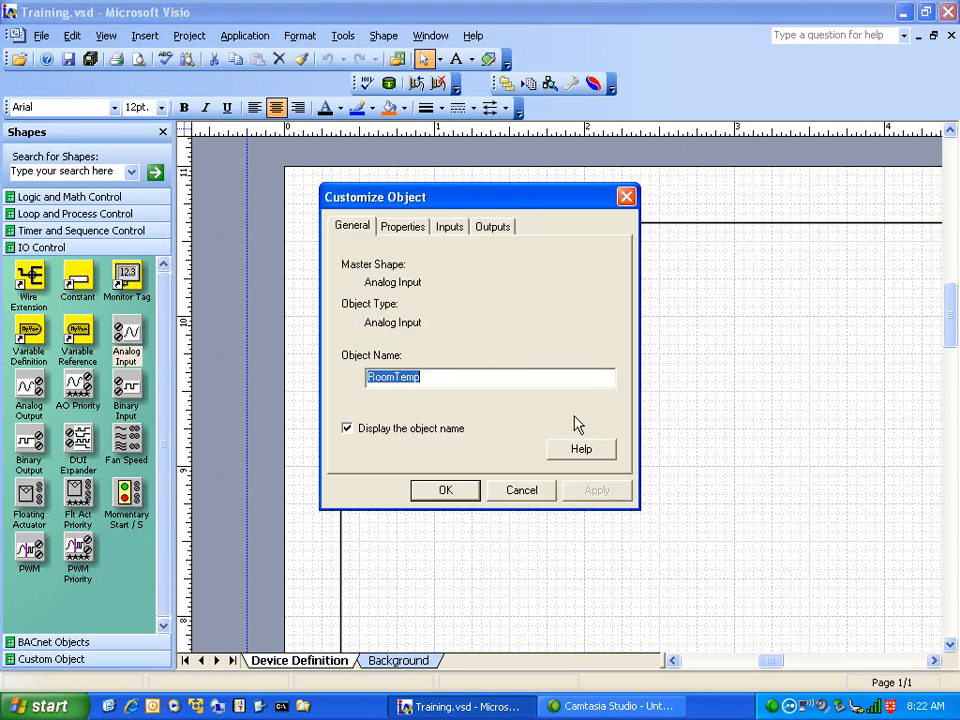
type("Stati")
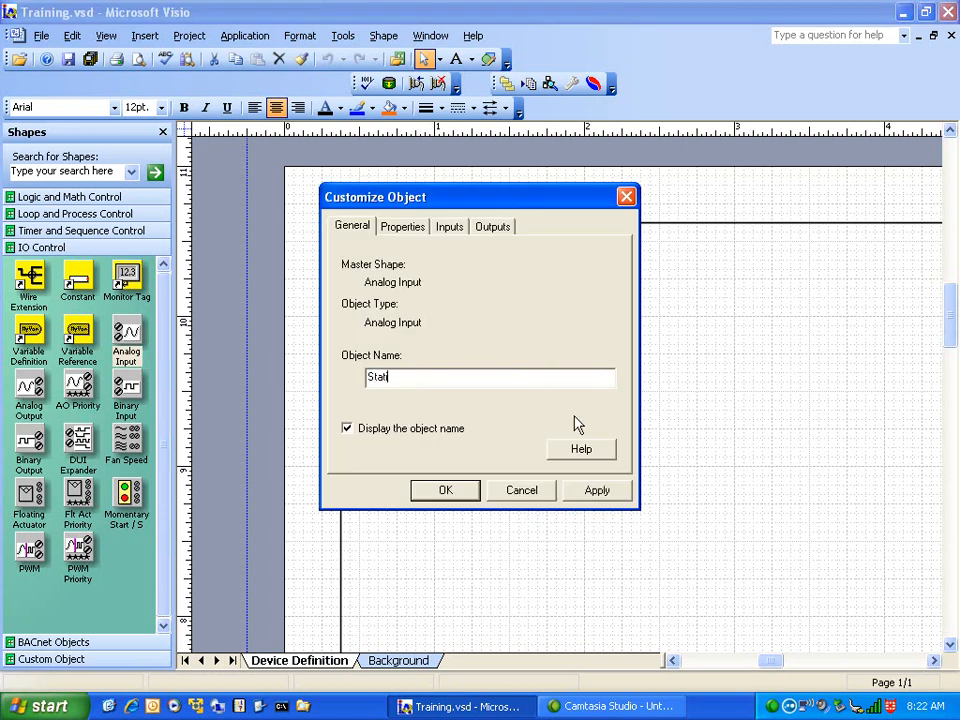
type("cPressure")
key("Return")
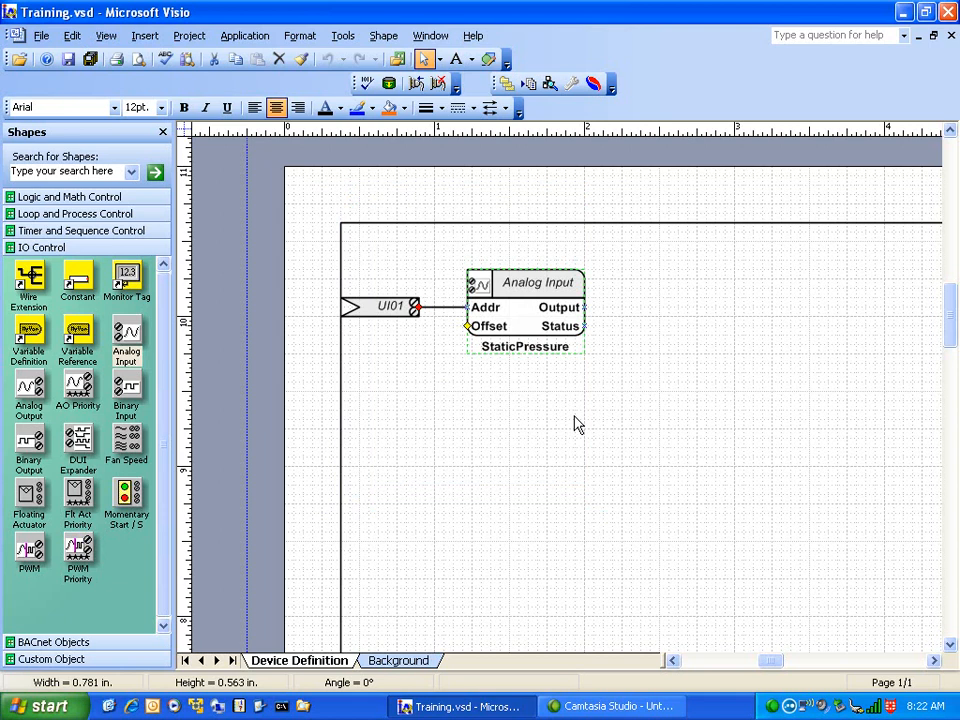
Set the StaticPressure block's Input Sensor Type to 5-Volts in its properties
double_click(516, 303)
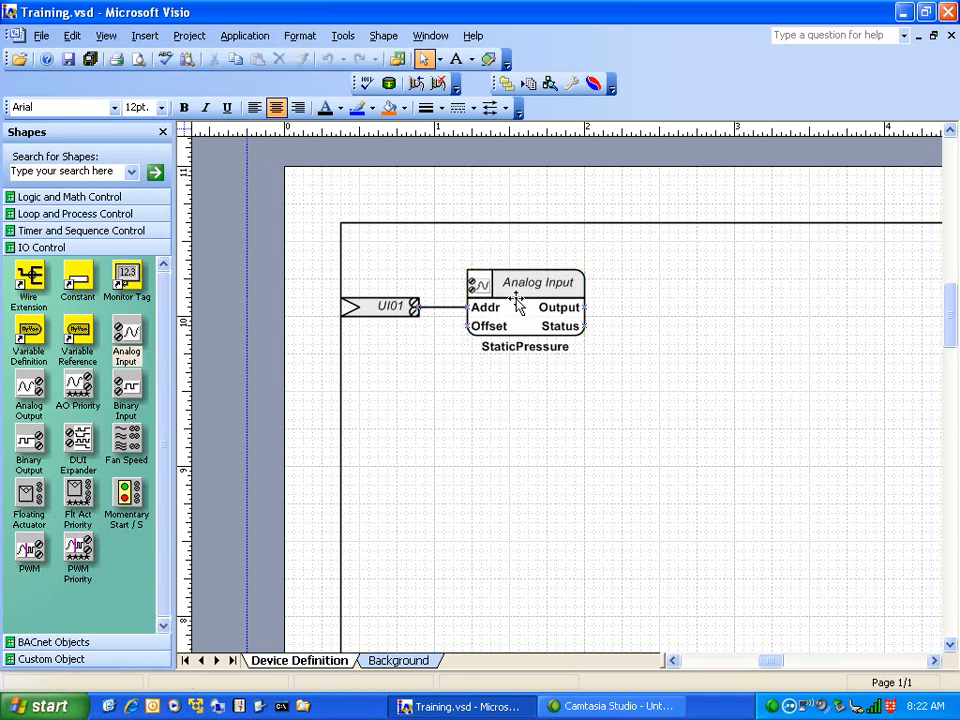
left_click_drag(484, 183, 508, 165)
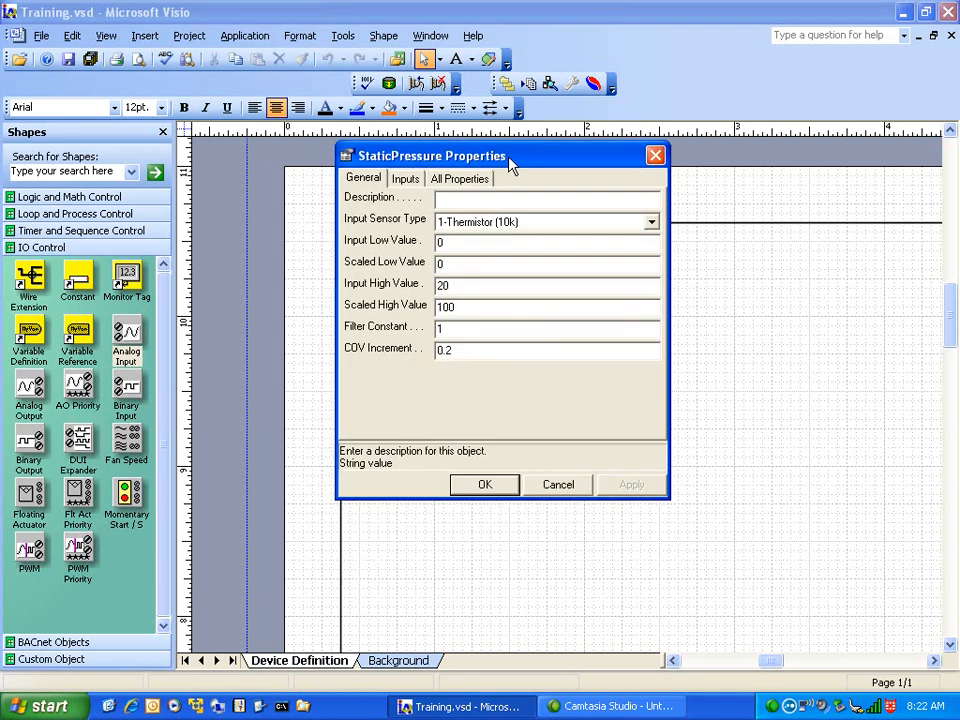
left_click(651, 223)
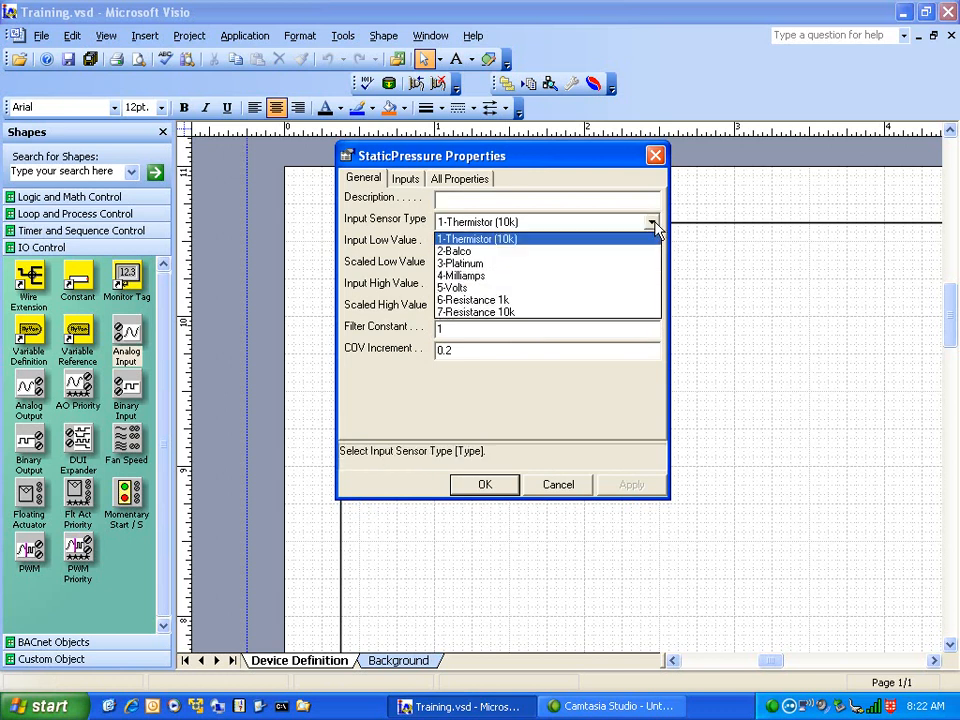
left_click(455, 289)
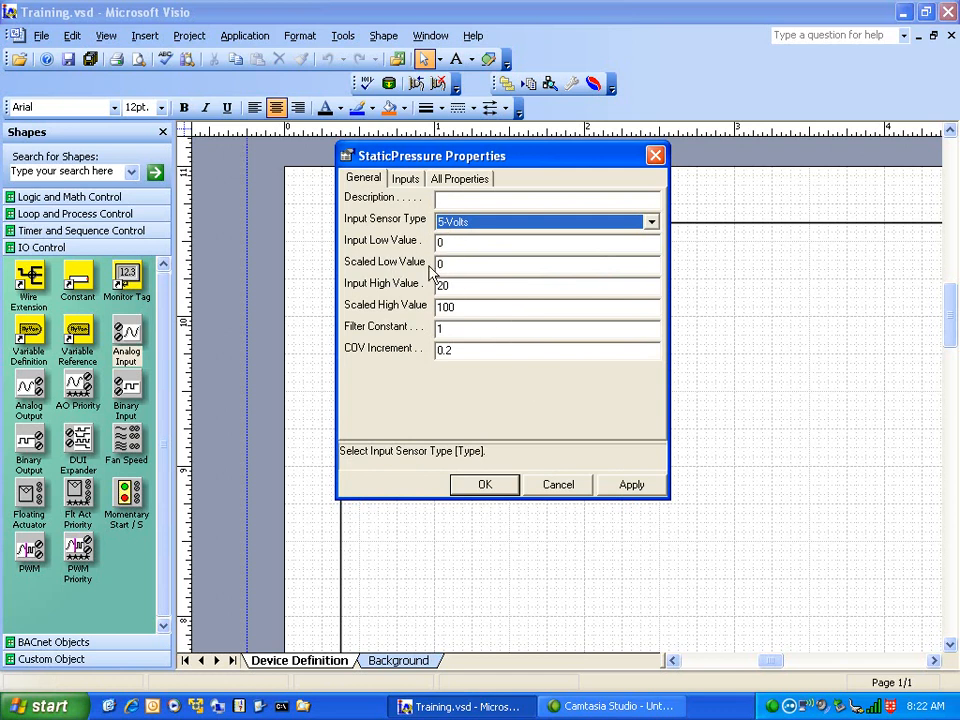
Set the StaticPressure block's Input High Value to 5 and its Scaled High Value to 5
left_click(452, 284)
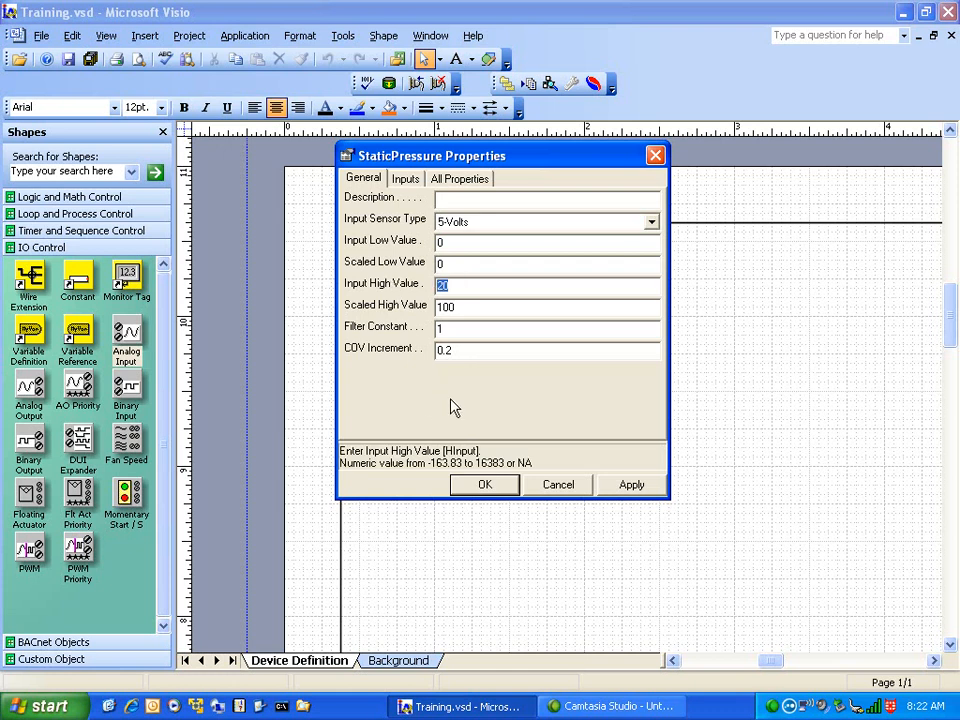
type("5")
left_click(466, 309)
double_click(466, 309)
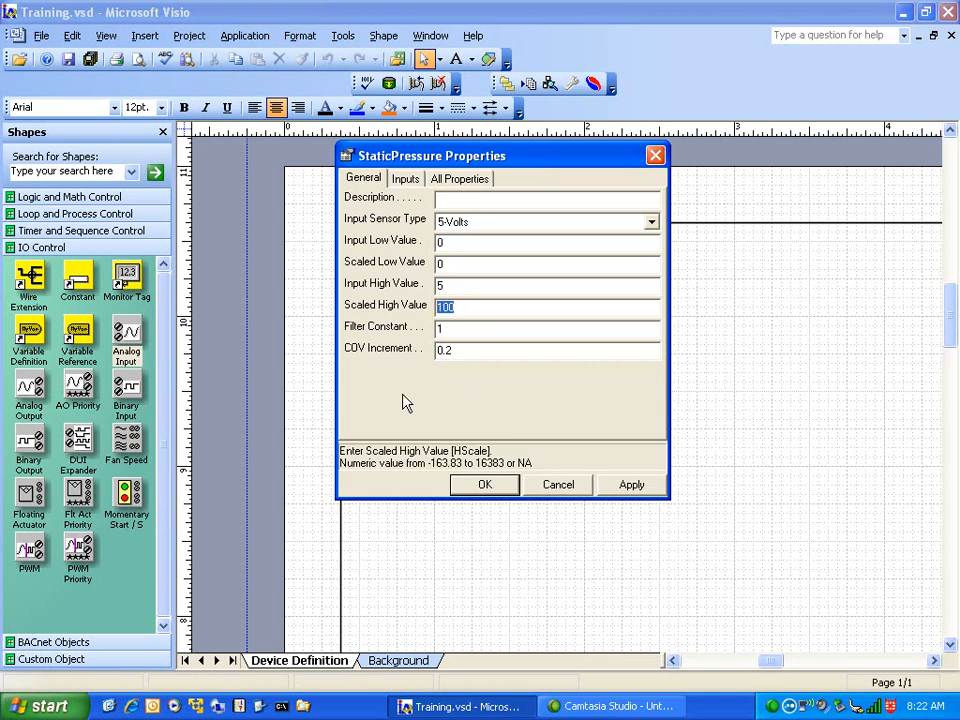
type("5")
Set the StaticPressure block's COV Increment to .1 and Filter Constant to .01, and save the properties
left_click_drag(467, 346, 390, 358)
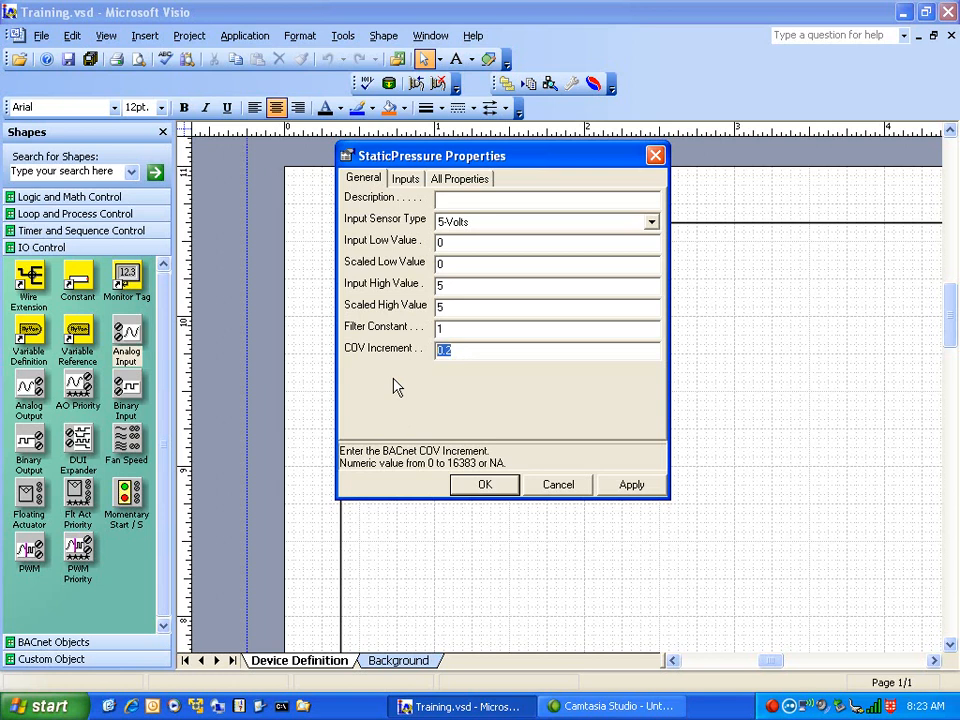
type(".1")
left_click_drag(453, 328, 380, 330)
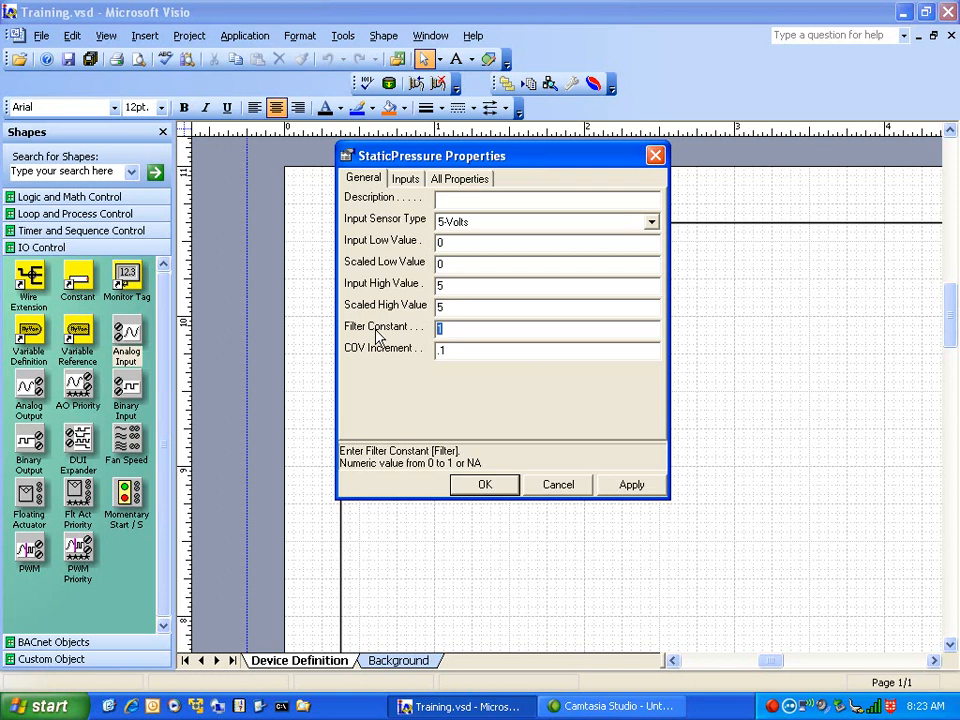
type(".01")
left_click(630, 486)
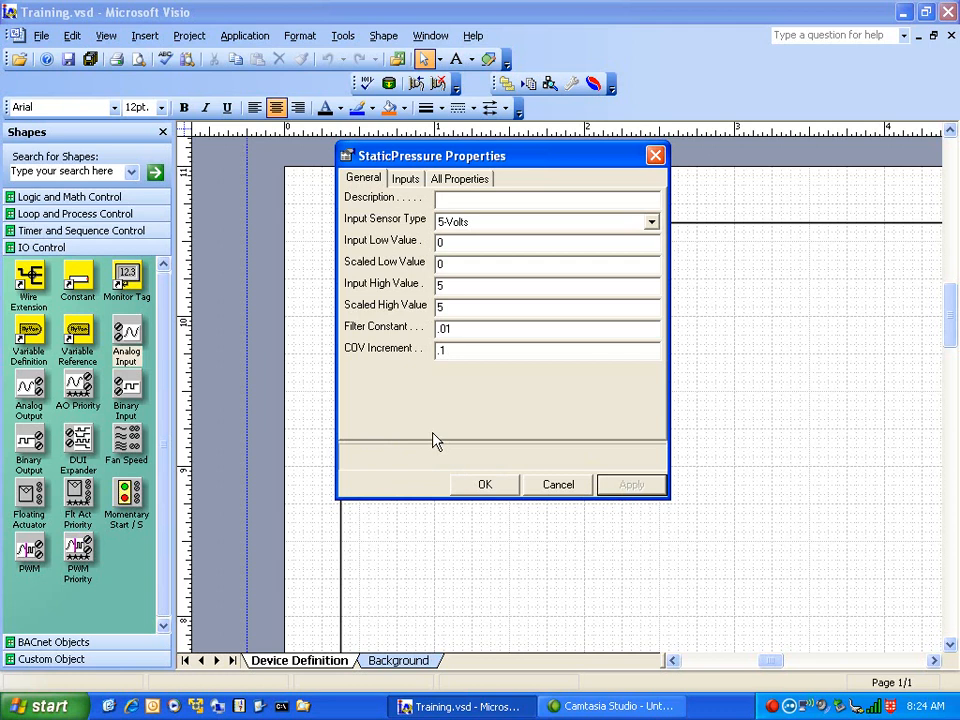
mouse_move(507, 163)
left_mouse_down()
mouse_move(501, 178)
mouse_move(503, 170)
left_mouse_up()
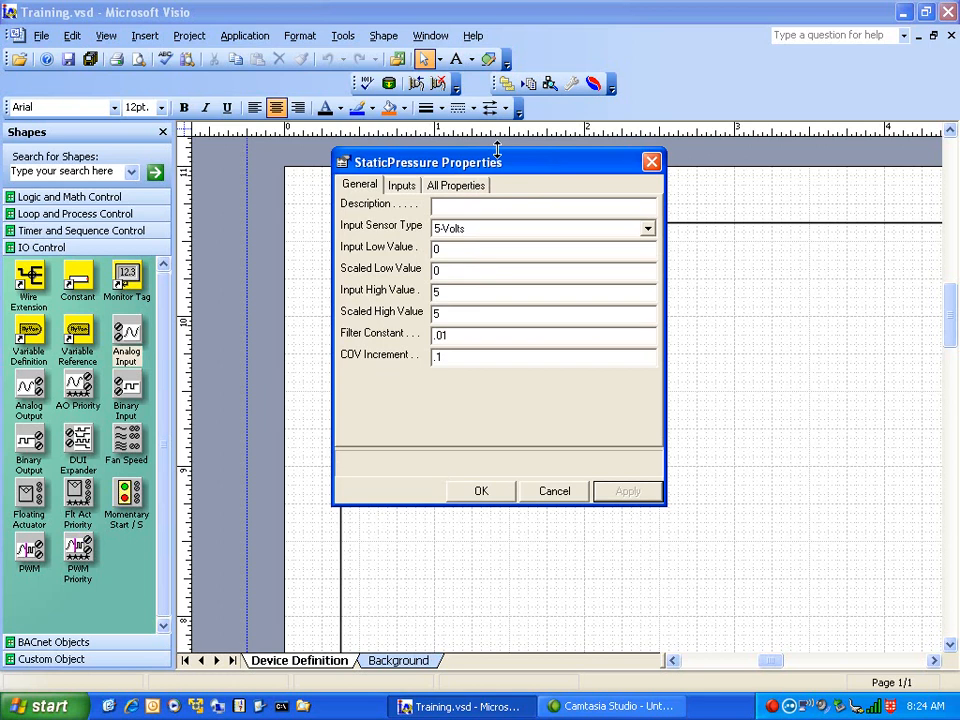
left_click(481, 491)
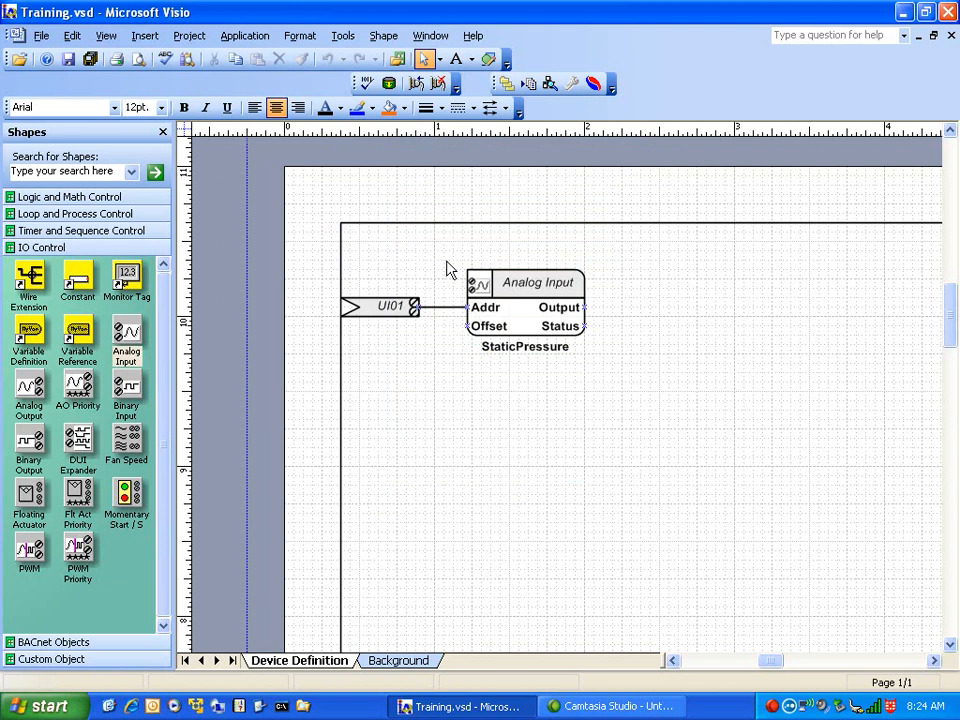
Set the StaticPressure block's engineering units to inches of water [in WC] from the Common category
right_click(515, 292)
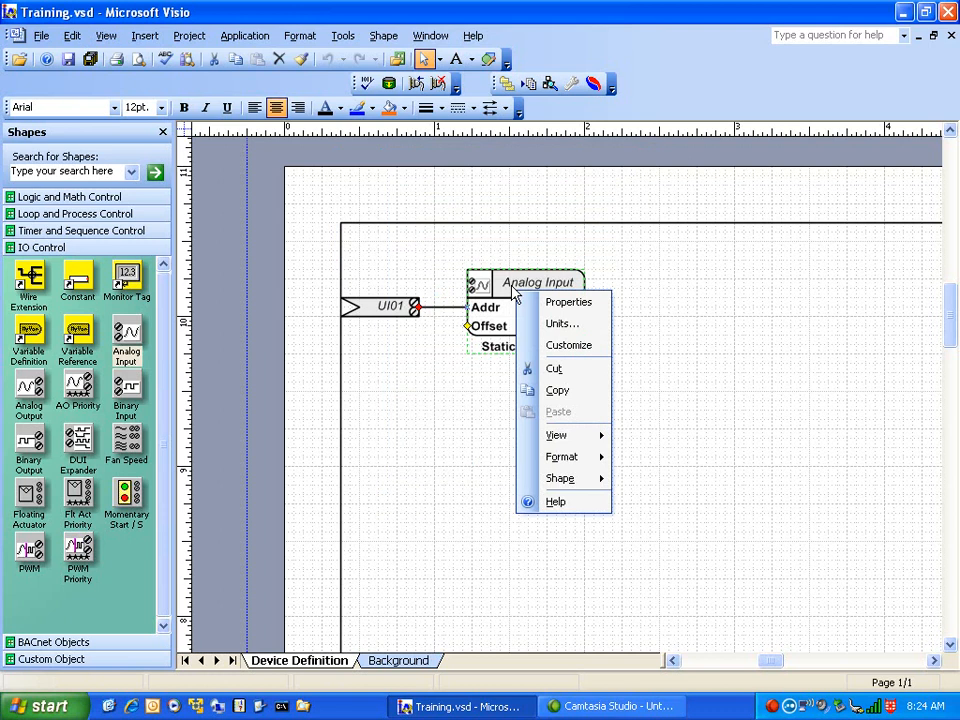
left_click(491, 288)
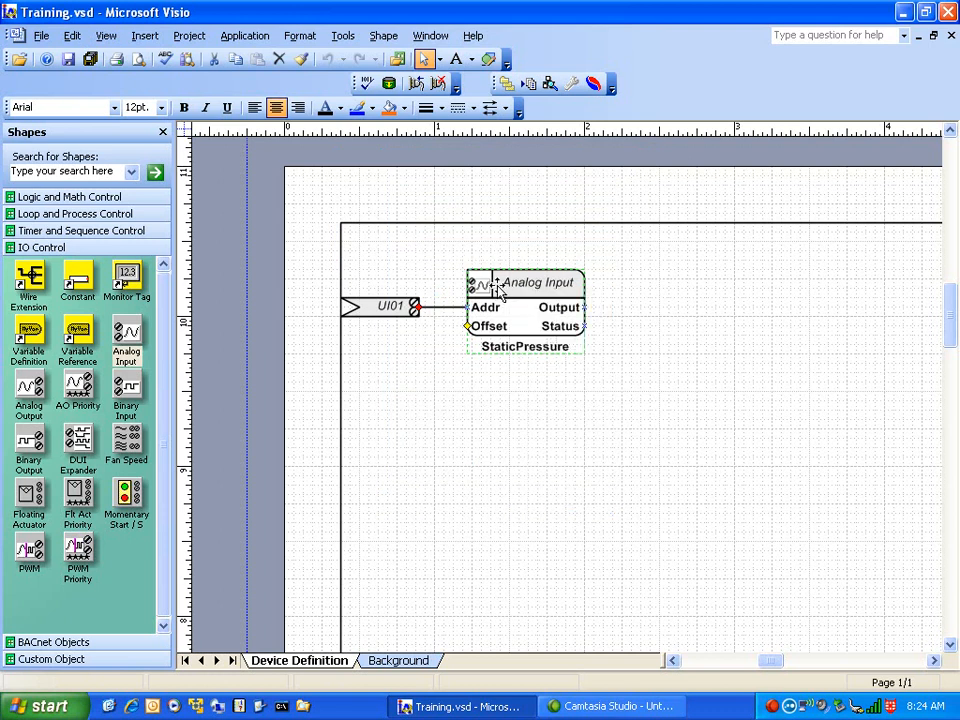
right_click(512, 290)
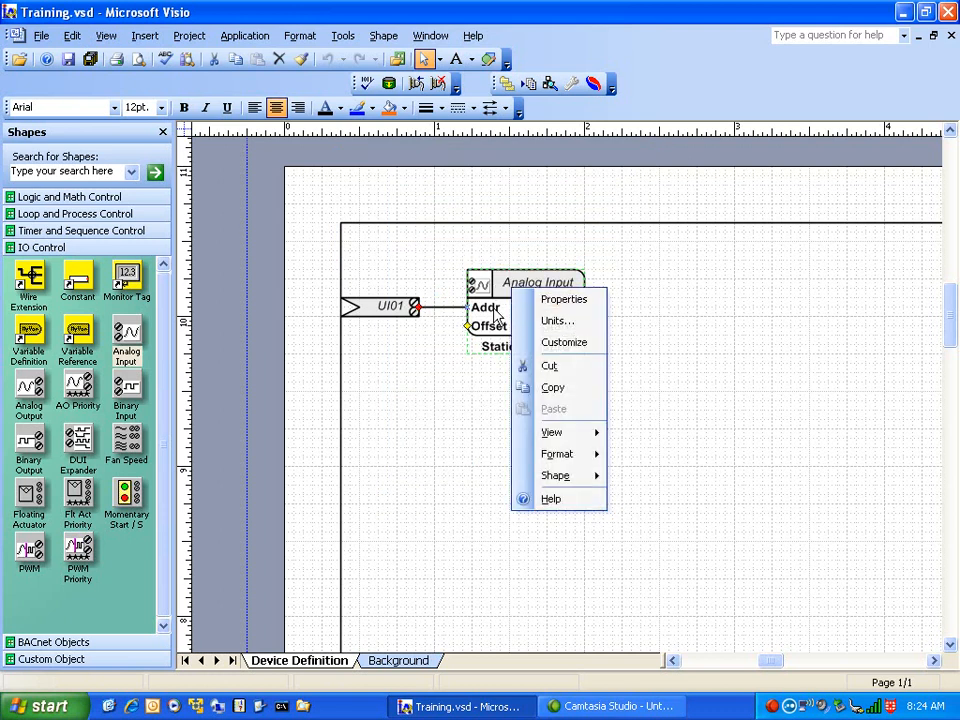
left_click(588, 321)
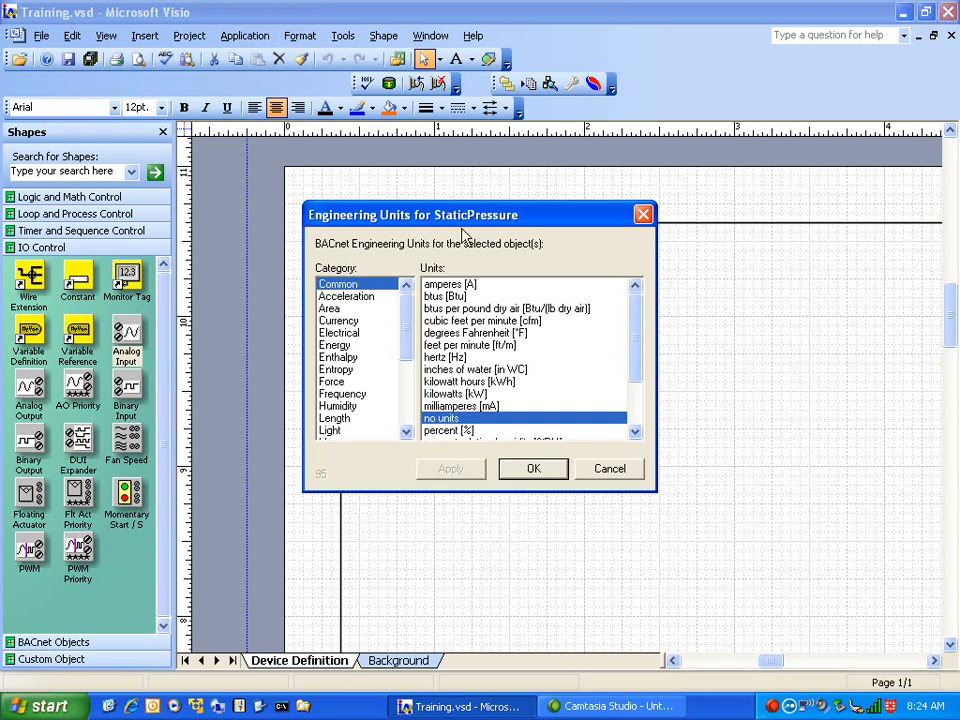
left_click_drag(454, 213, 461, 202)
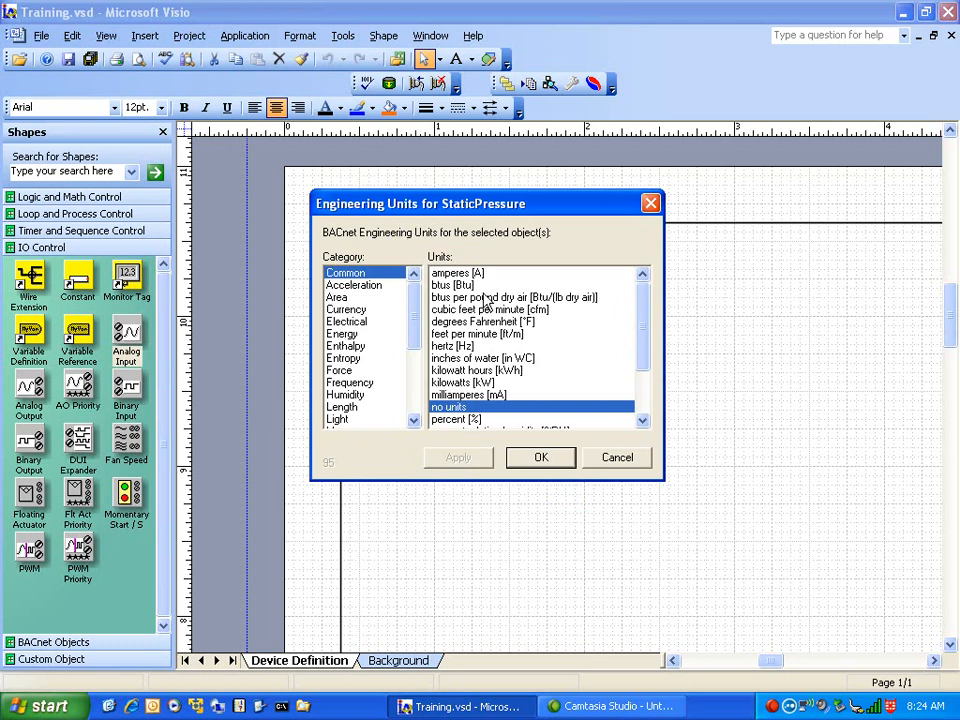
left_click_drag(415, 311, 426, 283)
scroll(553, 343, "down", 1)
scroll(553, 343, "up", 1)
left_click_drag(644, 314, 644, 347)
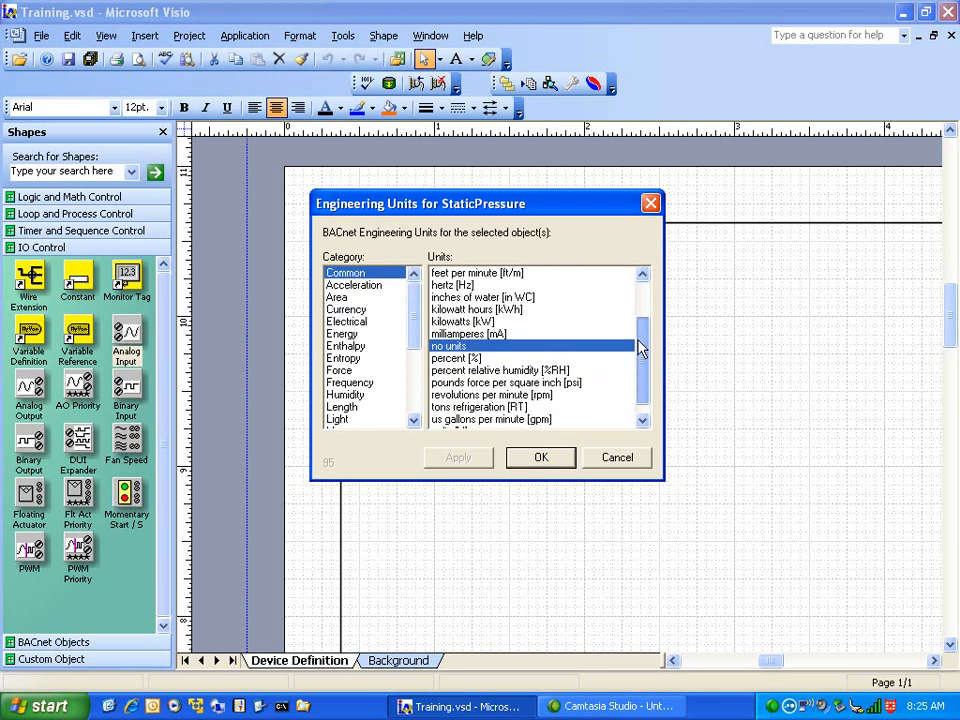
left_click(465, 298)
left_click(457, 457)
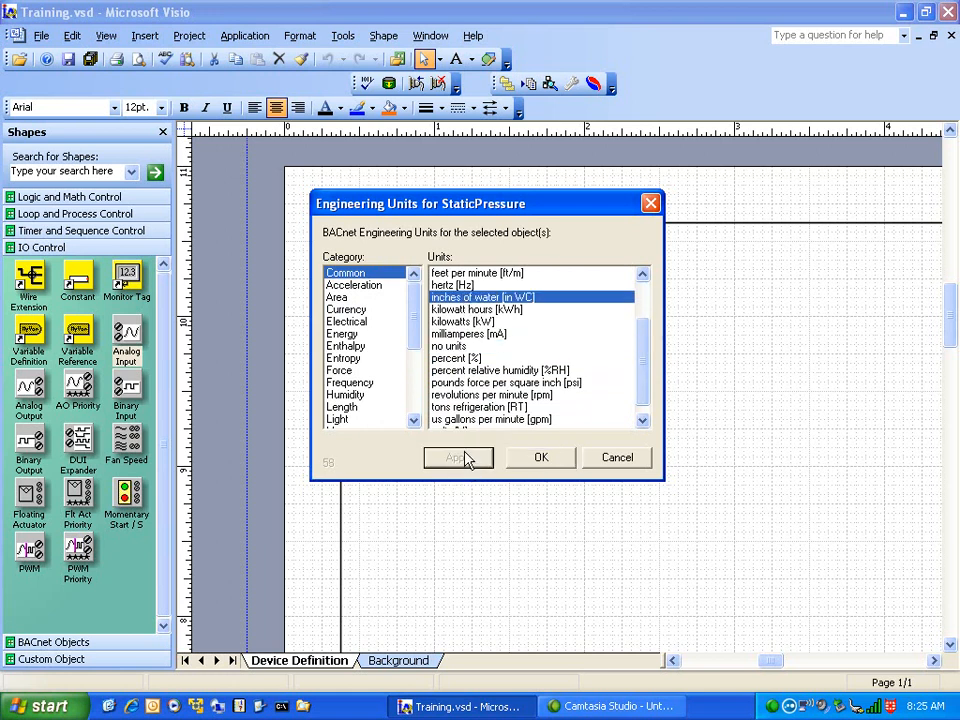
left_click(545, 462)
left_click(515, 470)
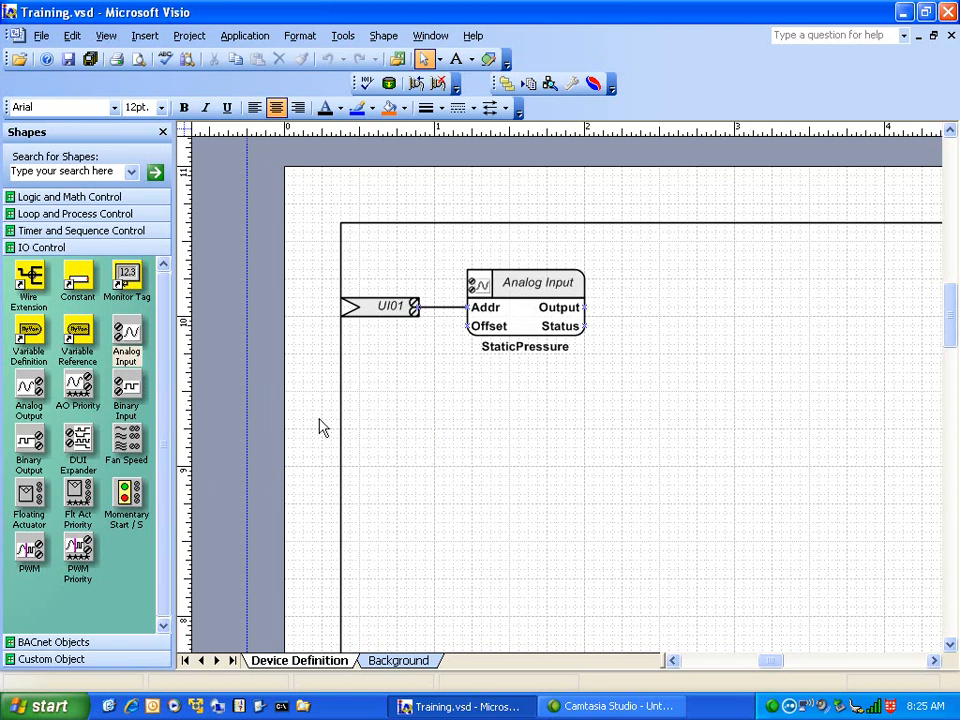
Add a Binary Input block below the StaticPressure block and shift it to the right
left_click(126, 390)
left_click_drag(126, 390, 531, 413)
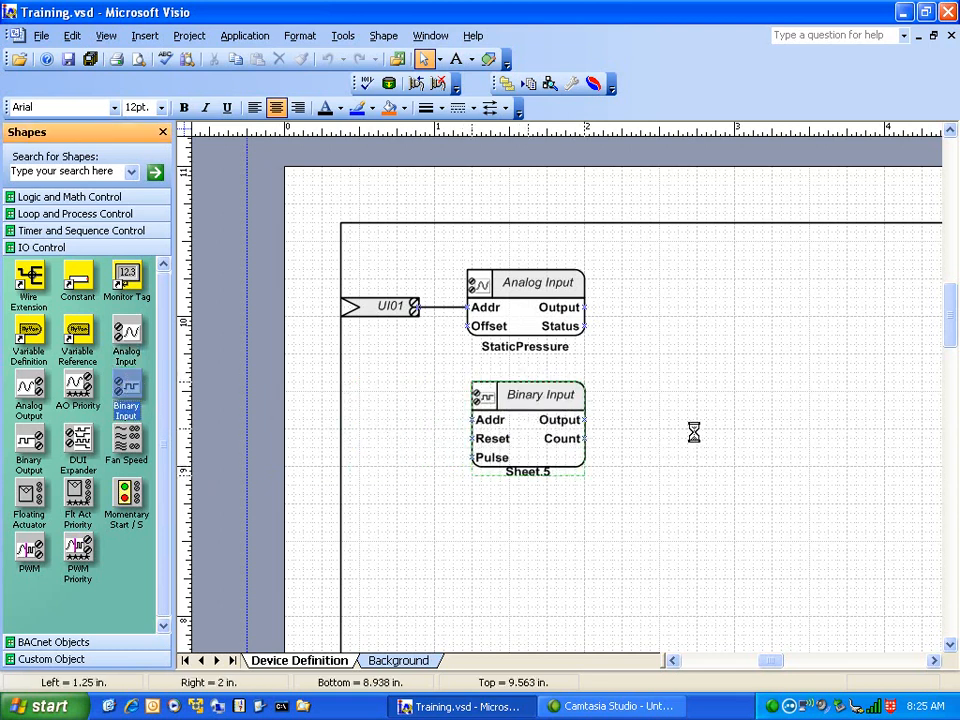
double_click(521, 405)
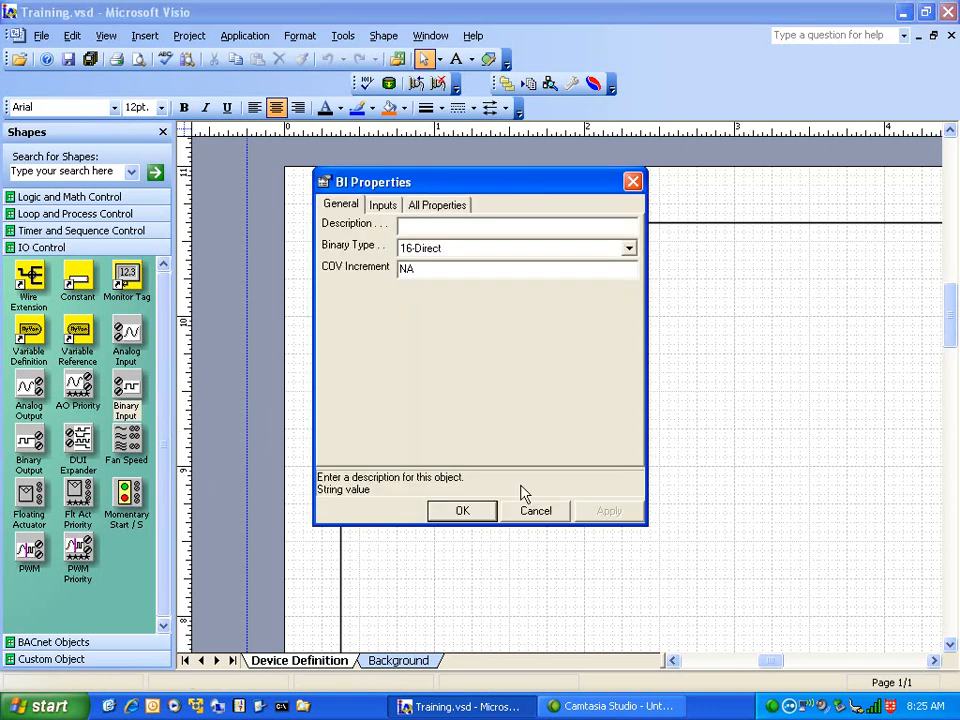
left_click(533, 512)
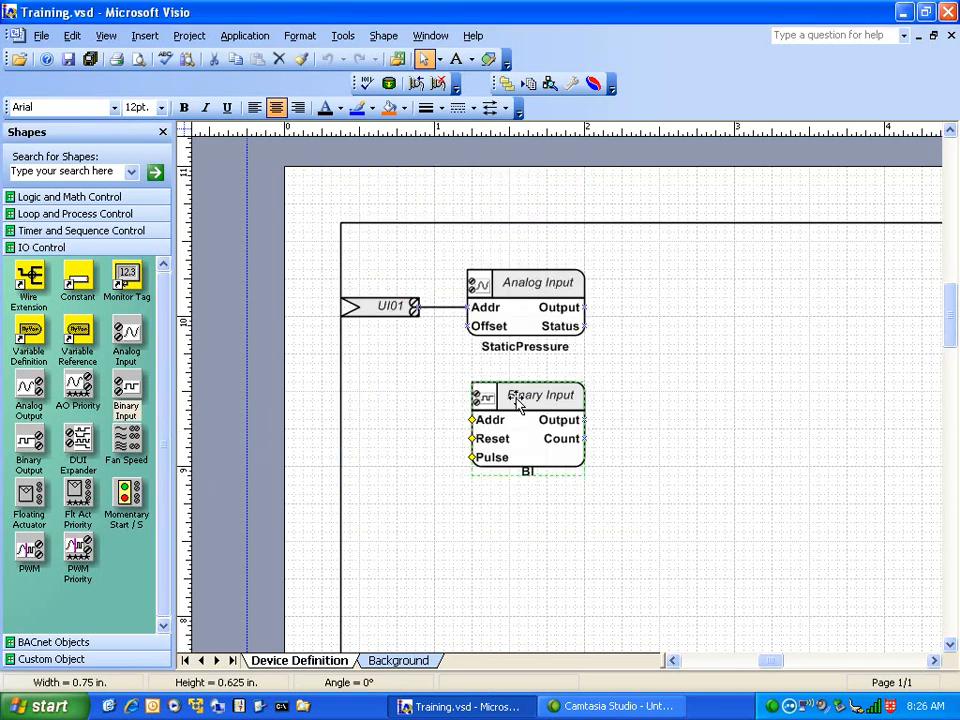
left_click_drag(521, 401, 587, 409)
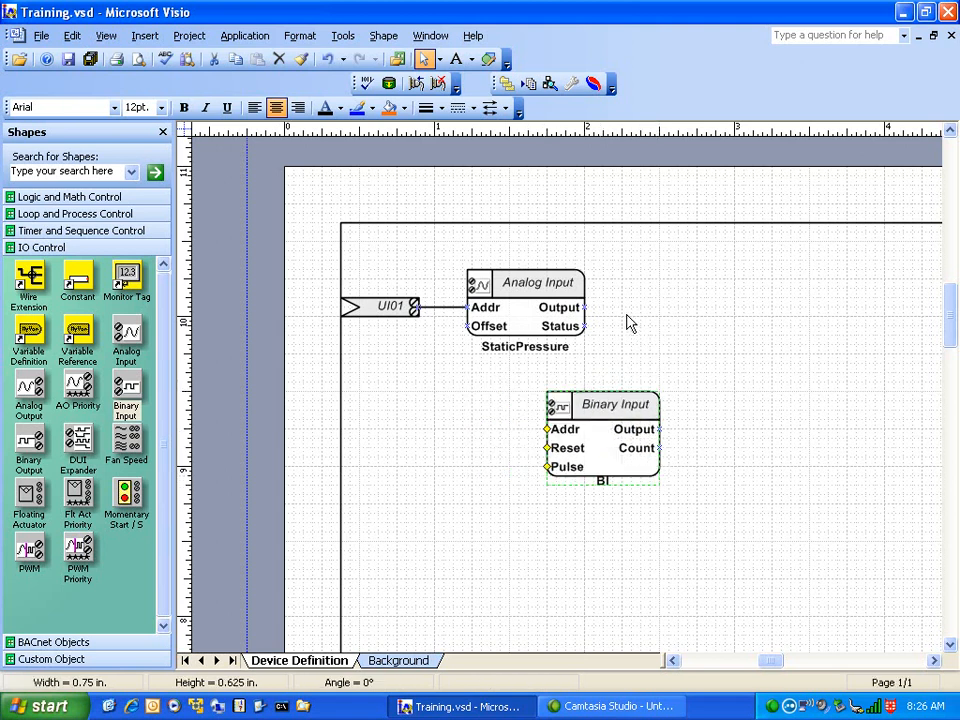
Set the Binary Input block's COV Increment to 1 and save its properties
double_click(606, 420)
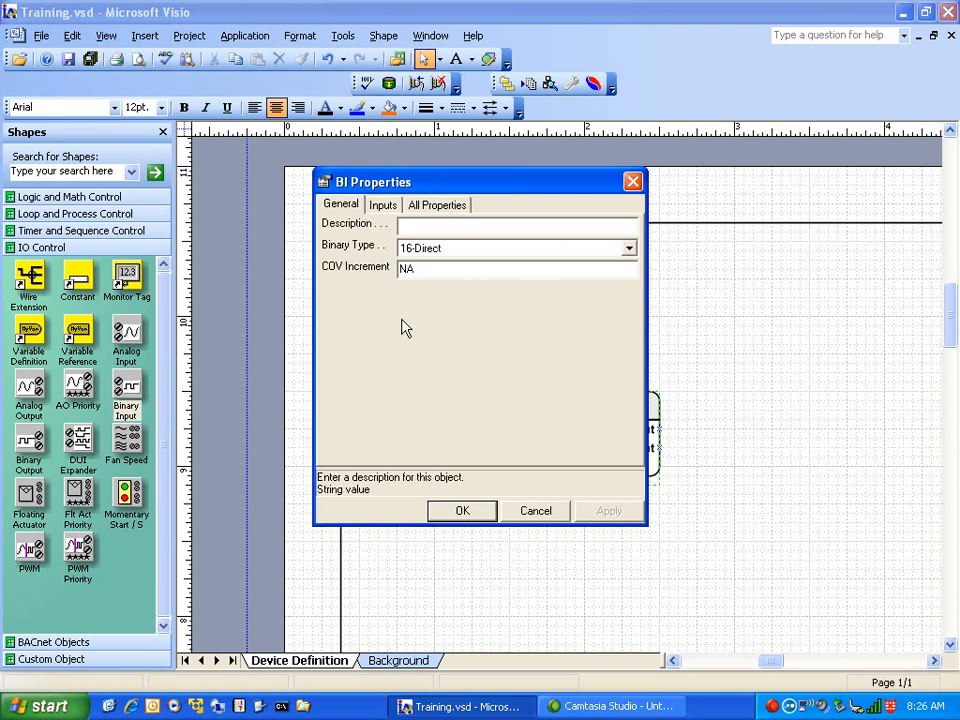
left_click(435, 268)
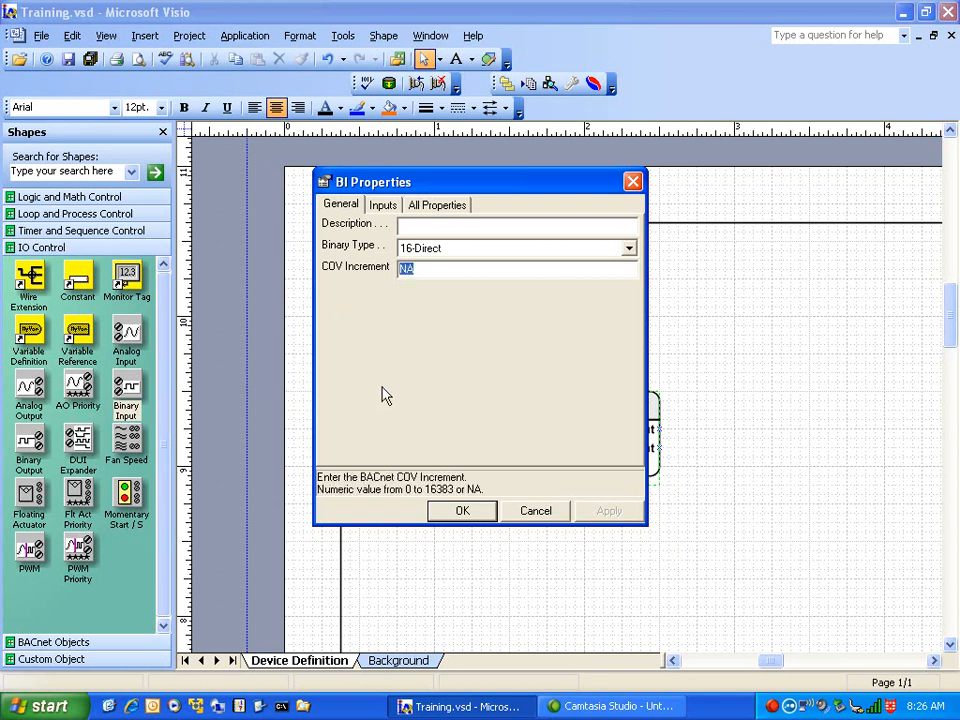
type("1")
left_click(609, 512)
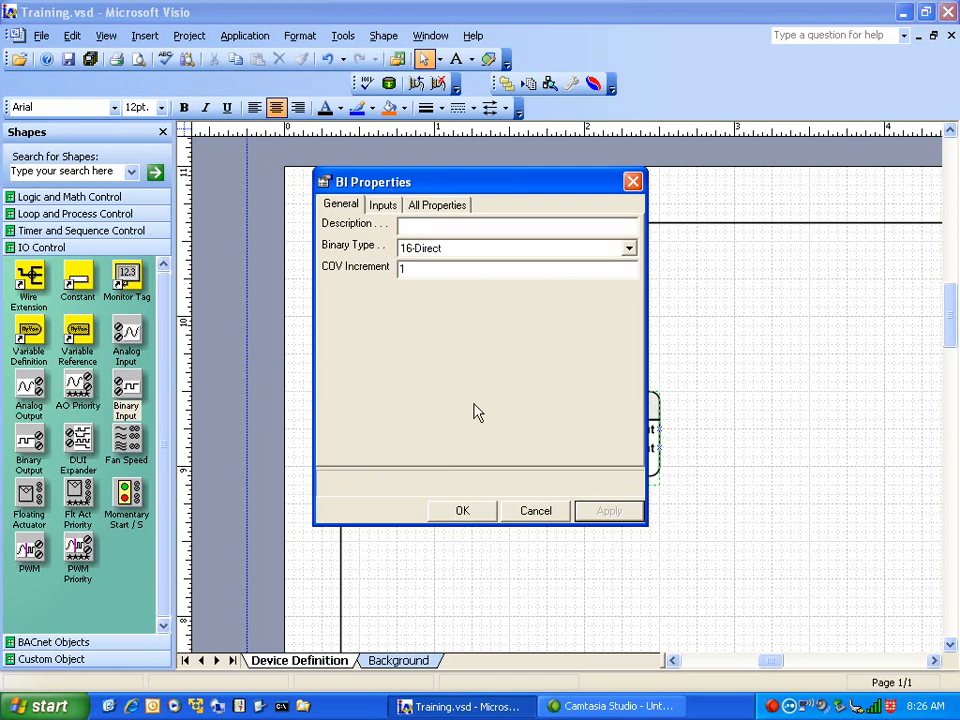
left_click(470, 511)
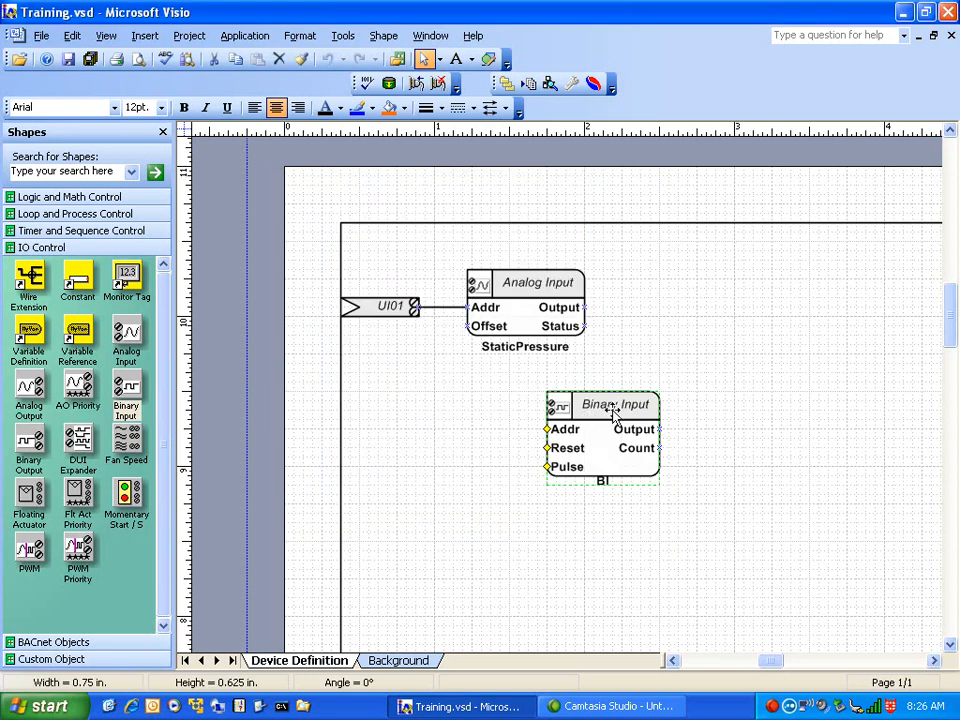
Move the Binary Input block slightly down and to the left, and deselect it
left_click_drag(615, 410, 596, 419)
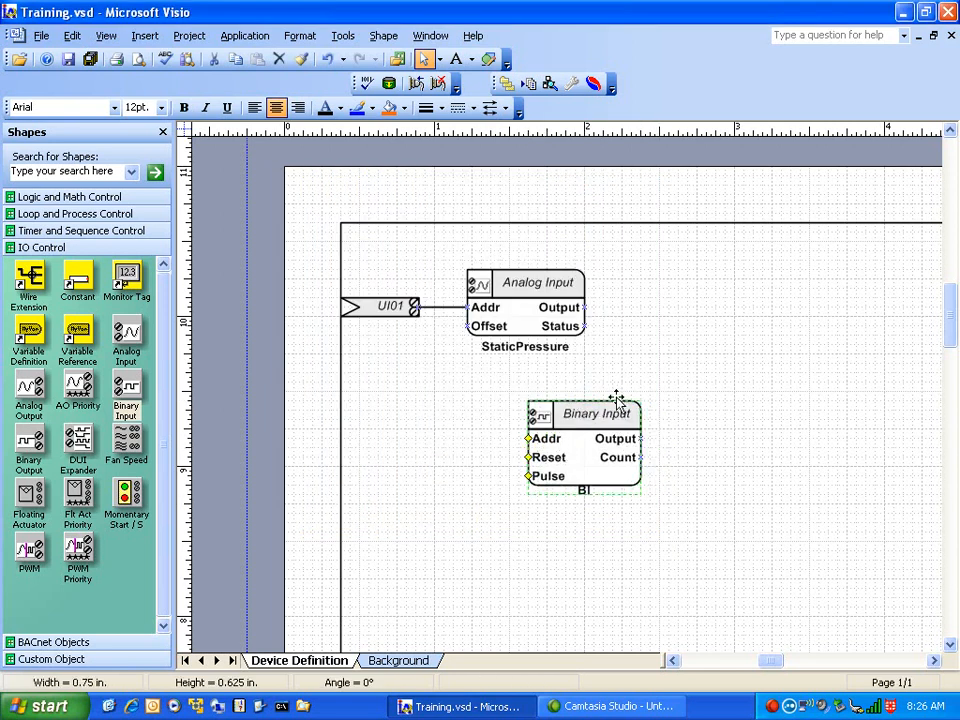
left_click(750, 410)
scroll(752, 440, "down", 1)
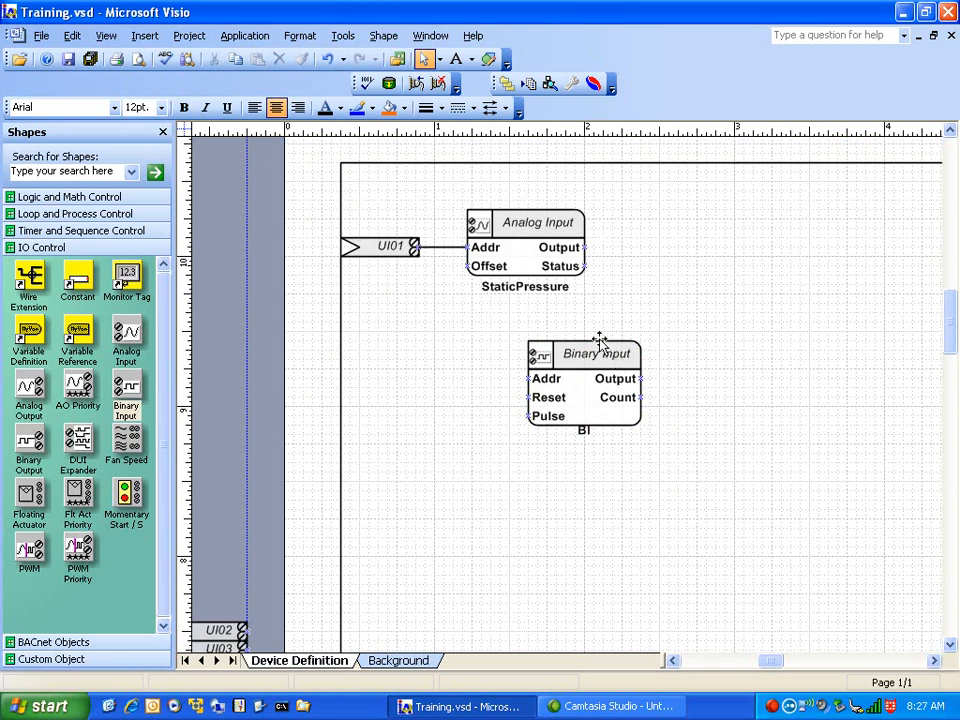
Open the Binary Input block's state text settings
right_click(580, 368)
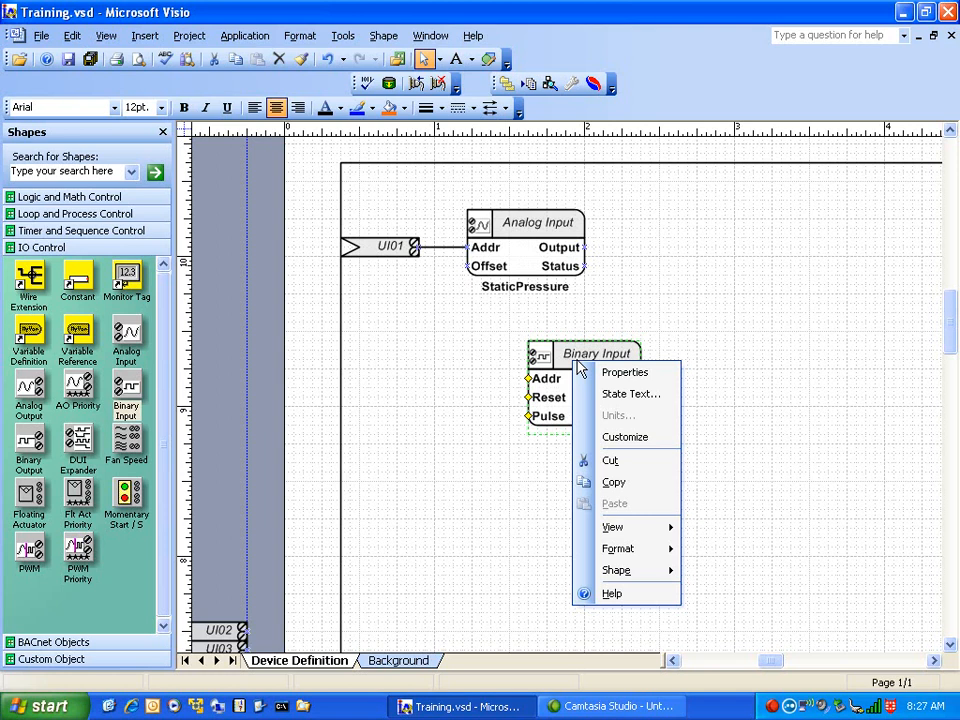
left_click(437, 407)
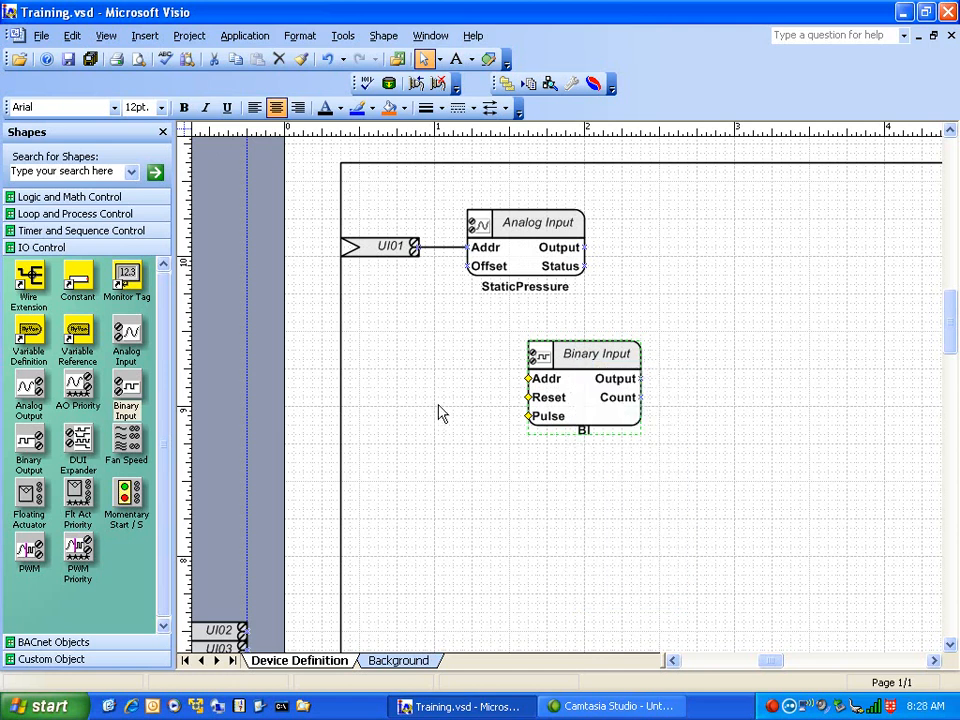
right_click(584, 373)
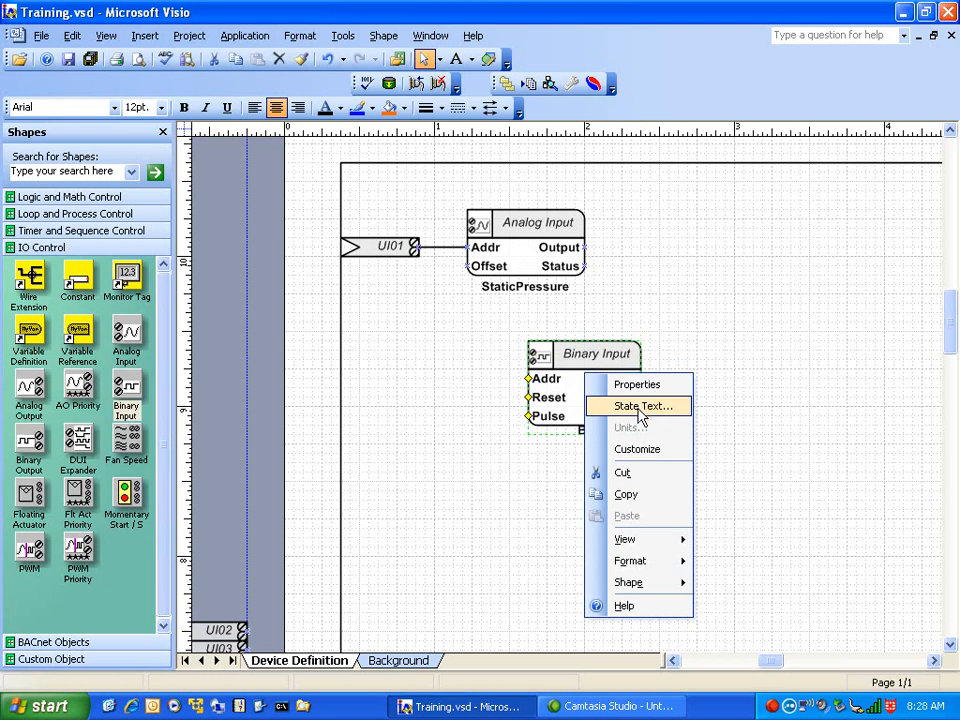
left_click(640, 414)
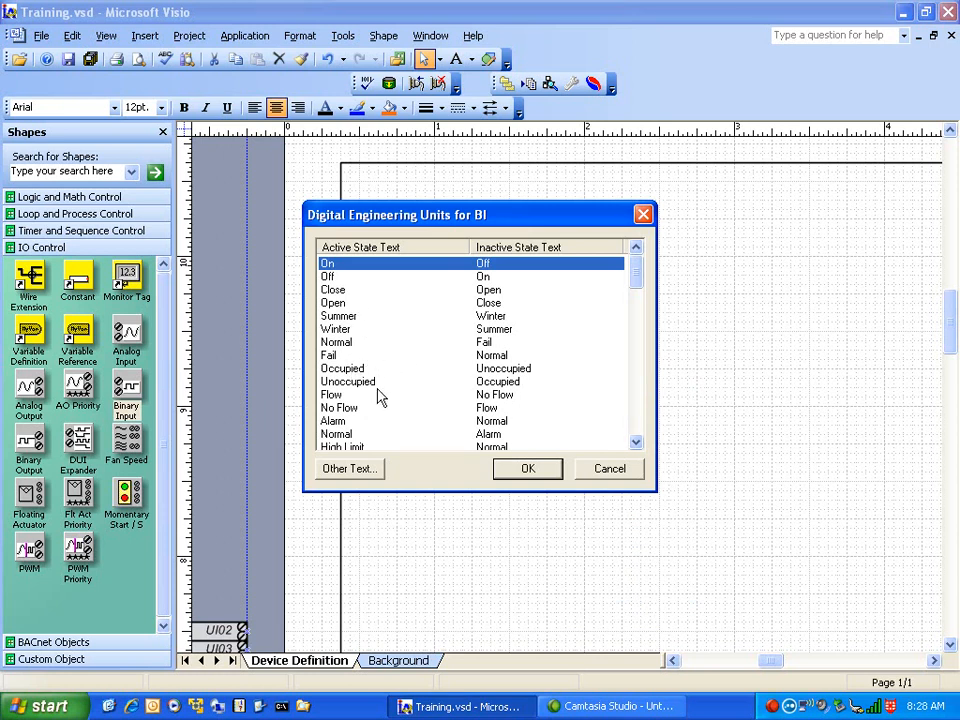
Examine the full list of predefined active and inactive state text pairs, including Start/Stop and Auto/Manual
scroll(408, 396, "down", 5)
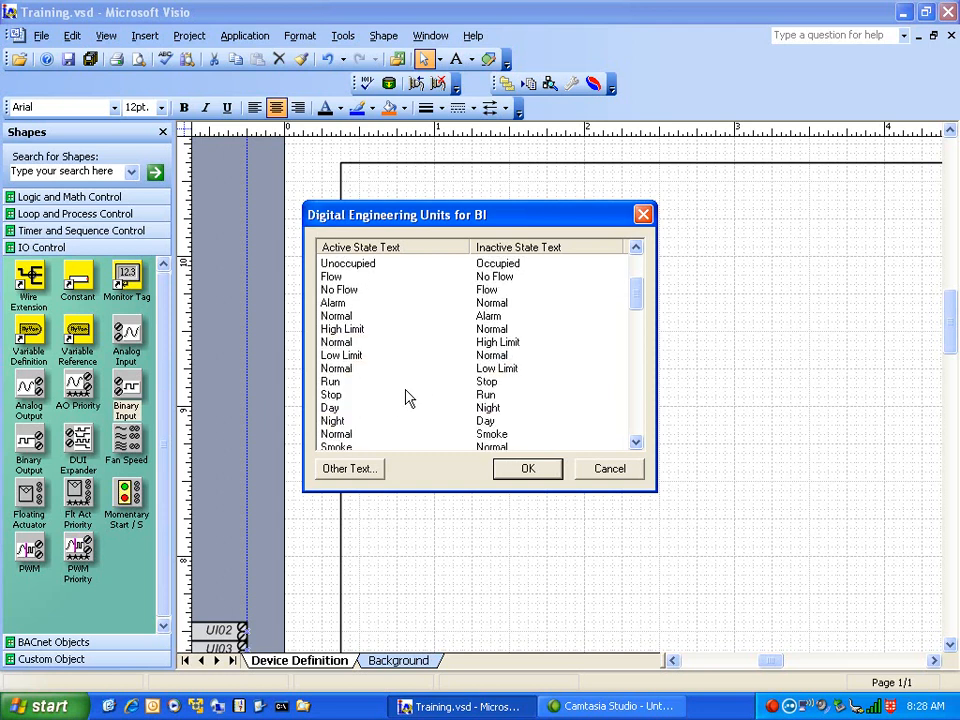
scroll(408, 394, "up", 5)
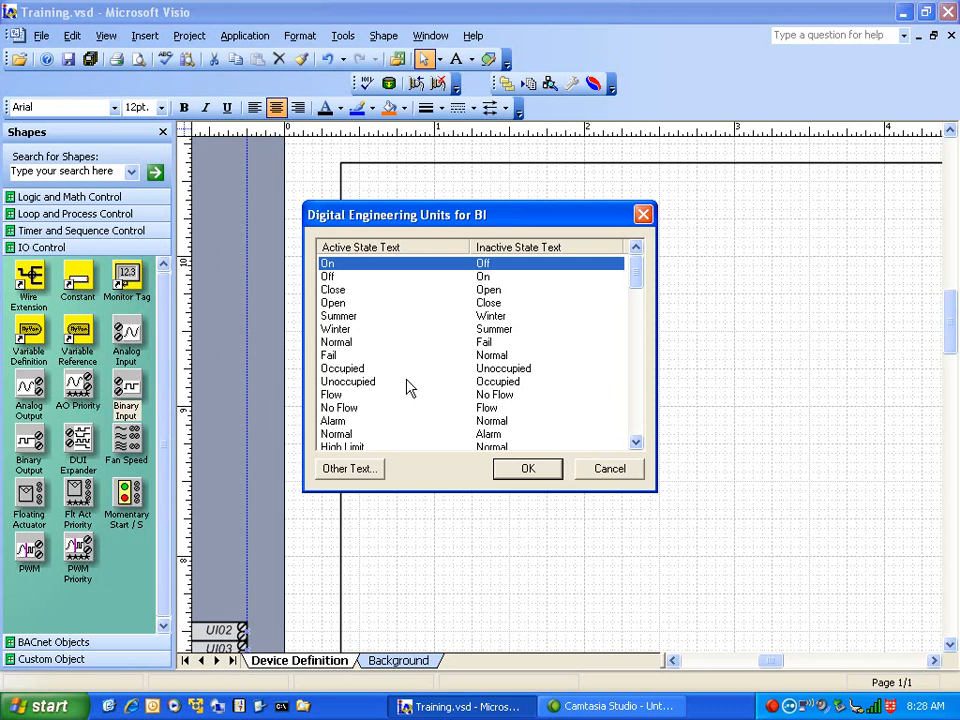
scroll(408, 389, "down", 8)
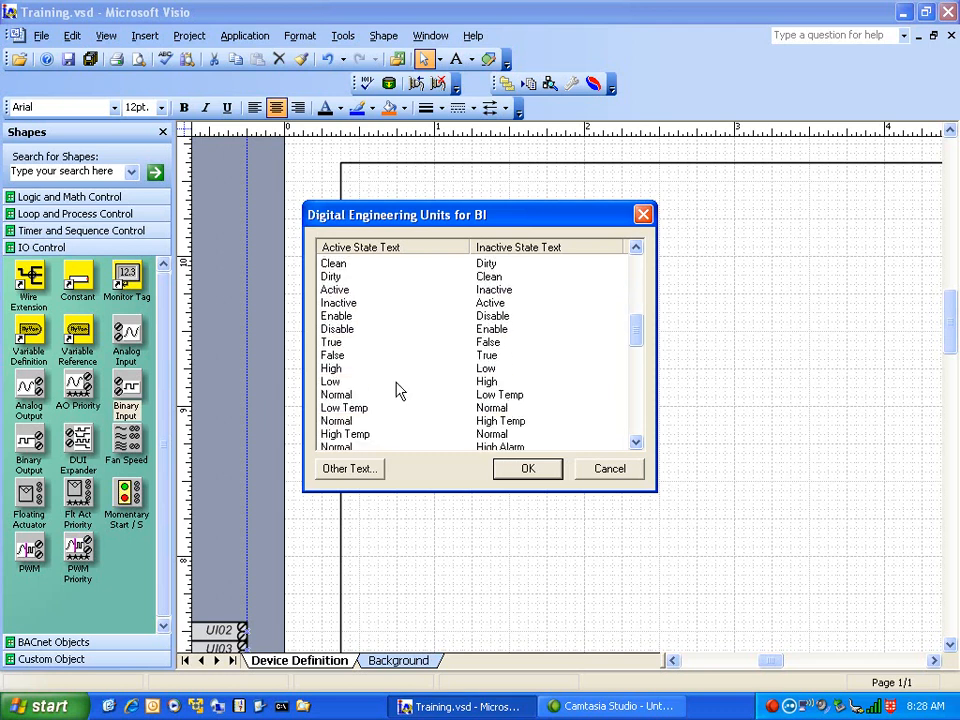
scroll(398, 390, "down", 4)
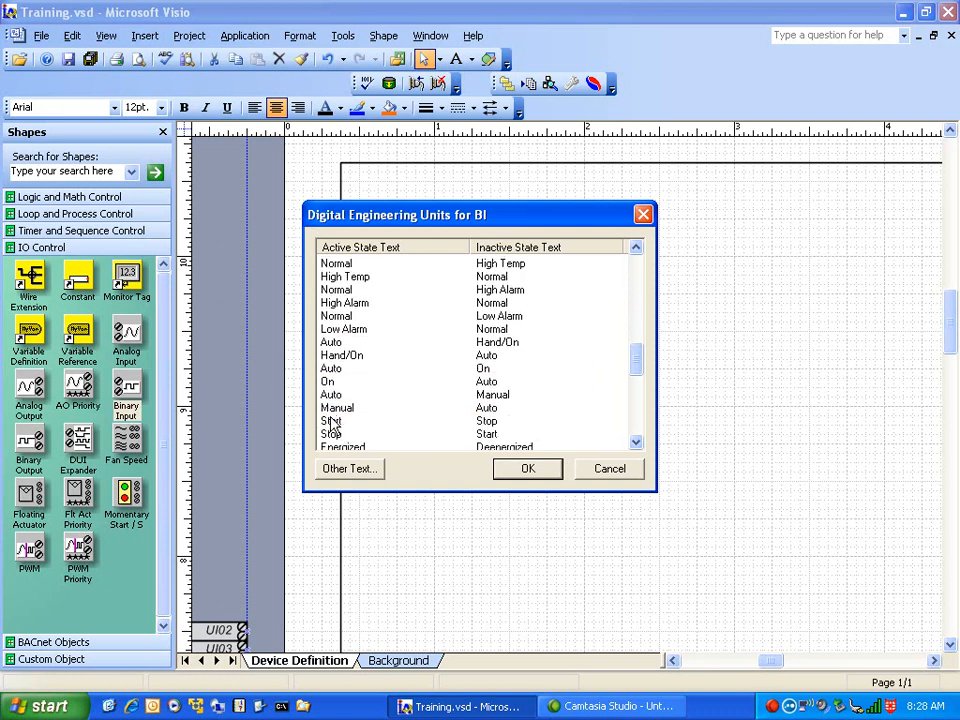
left_click(326, 421)
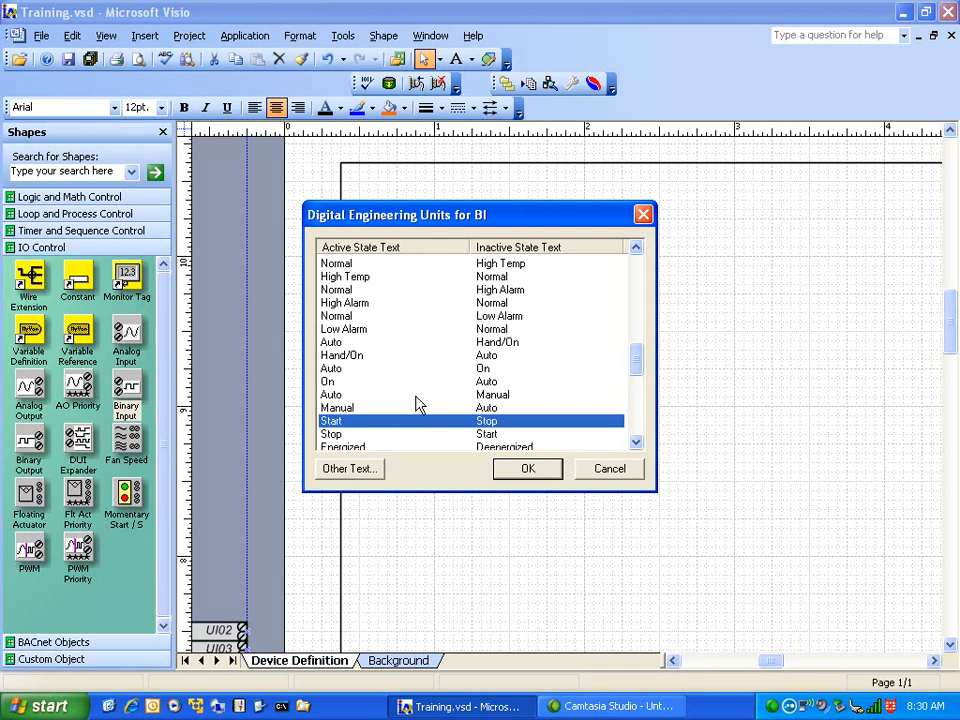
left_click(420, 396)
scroll(410, 390, "down", 8)
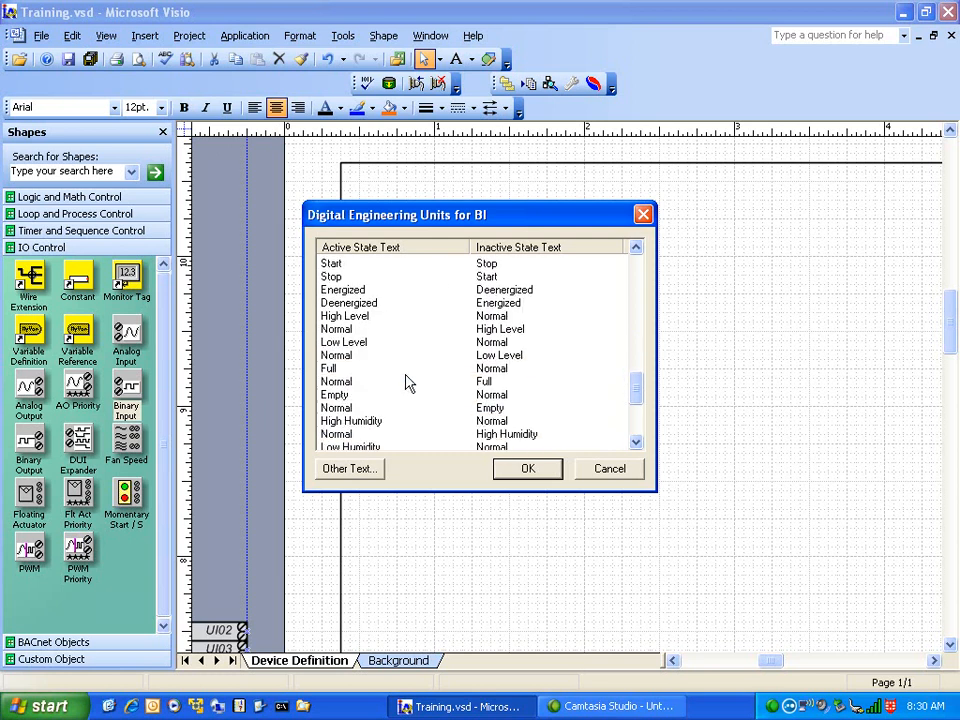
scroll(400, 370, "up", 10)
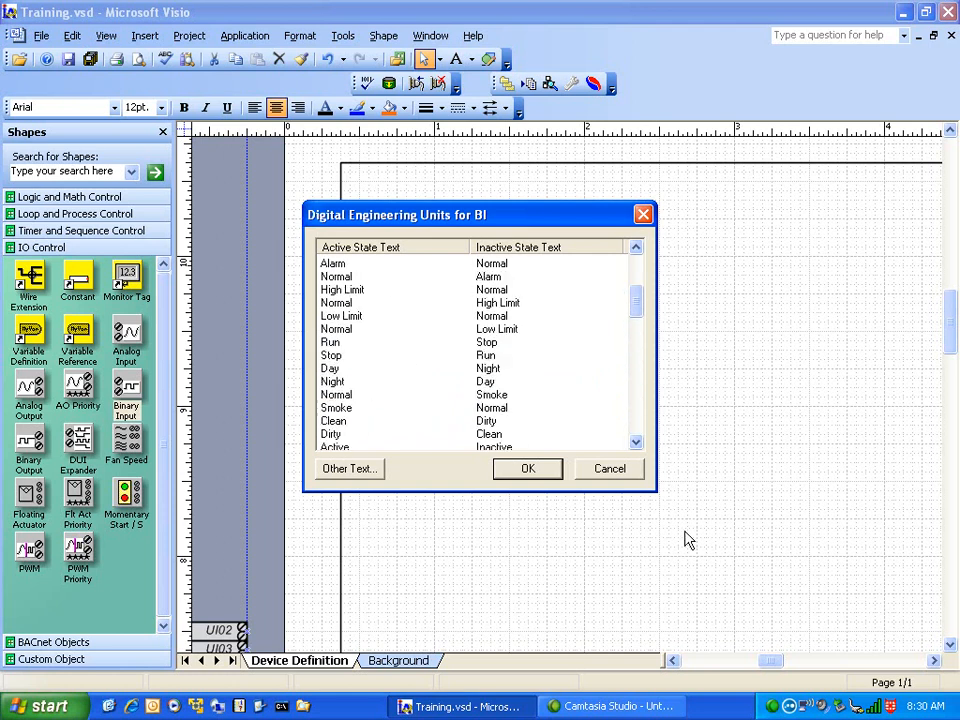
scroll(396, 332, "down", 5)
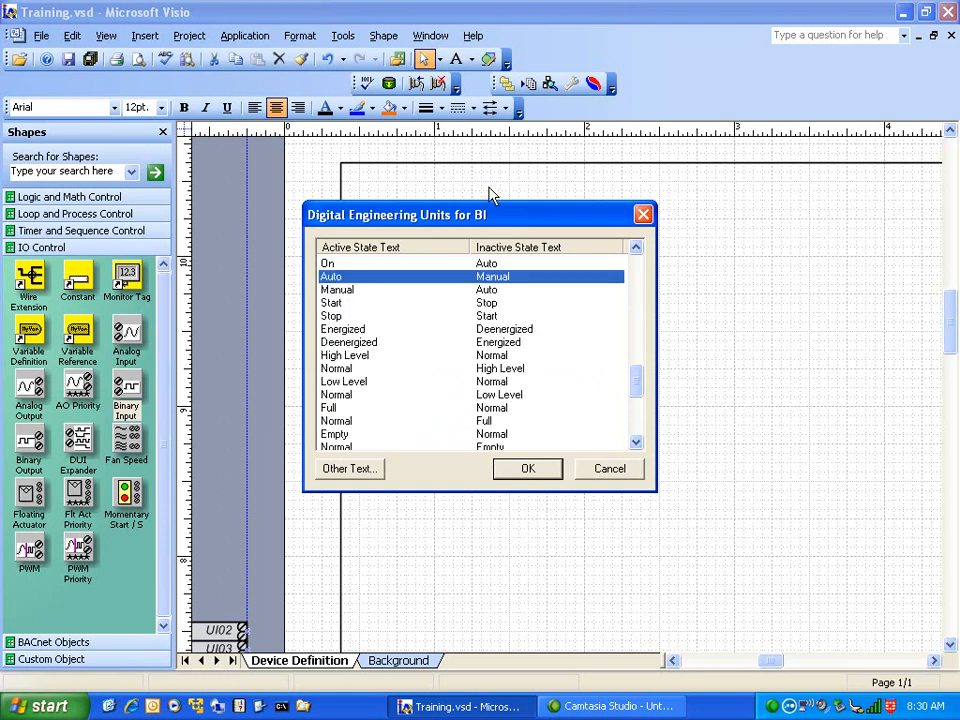
left_click_drag(508, 220, 578, 277)
scroll(490, 390, "up", 10)
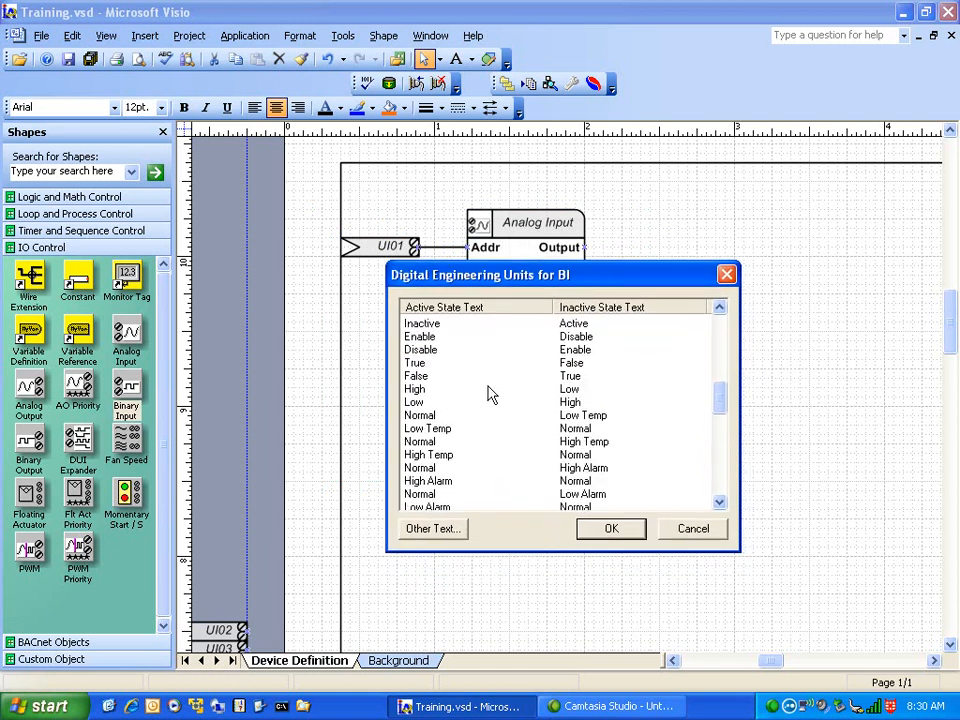
scroll(498, 374, "up", 1)
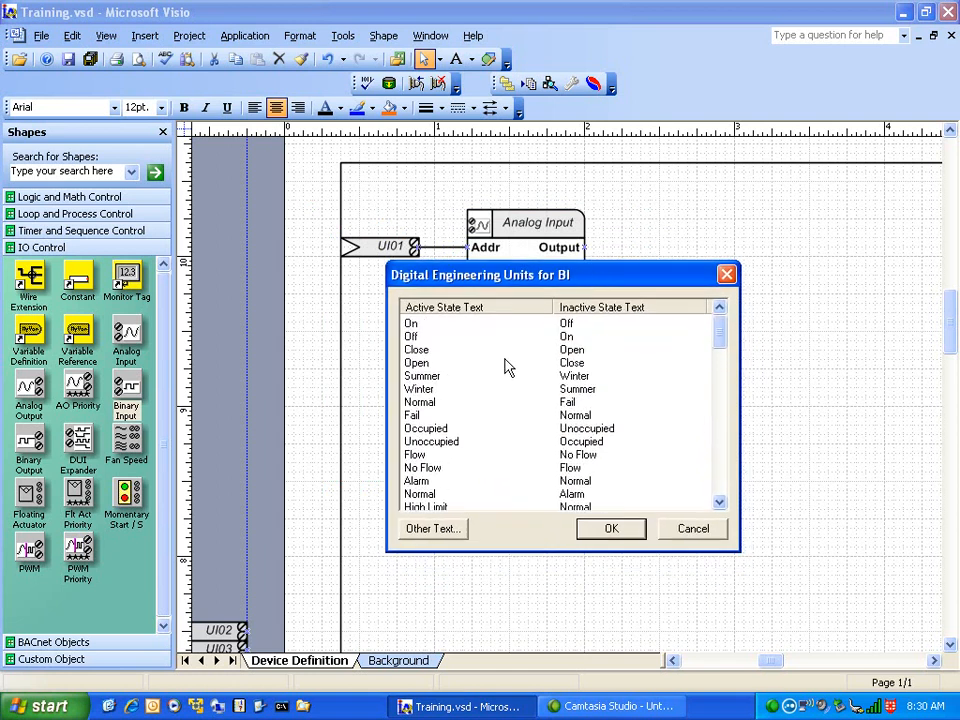
scroll(497, 375, "down", 10)
scroll(537, 435, "down", 2)
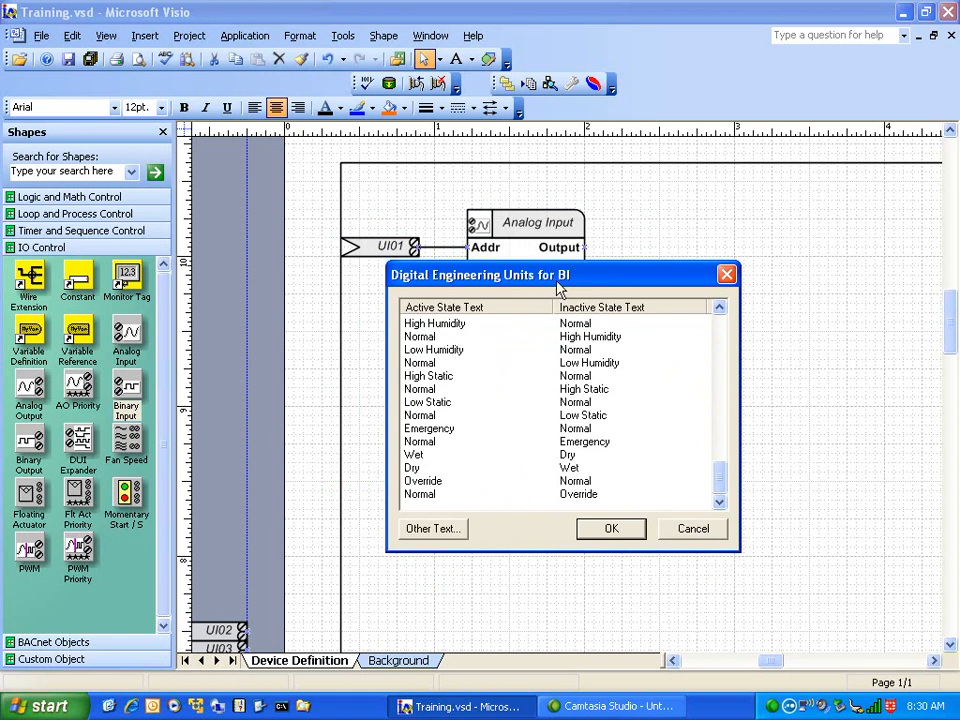
left_click_drag(550, 276, 543, 259)
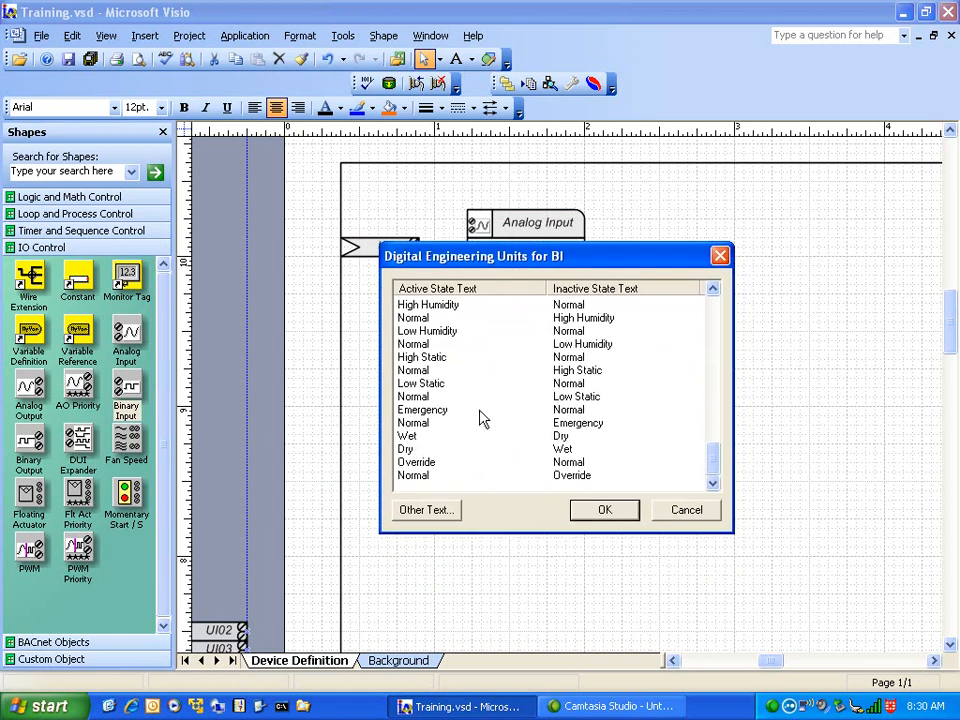
scroll(482, 418, "up", 6)
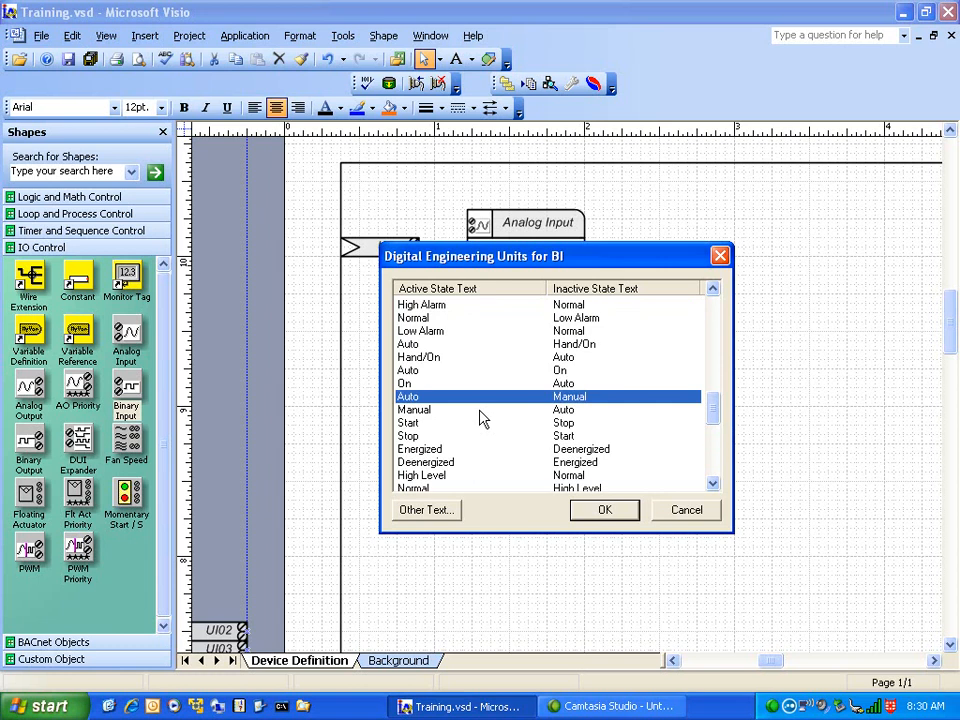
scroll(482, 418, "up", 3)
scroll(482, 418, "up", 4)
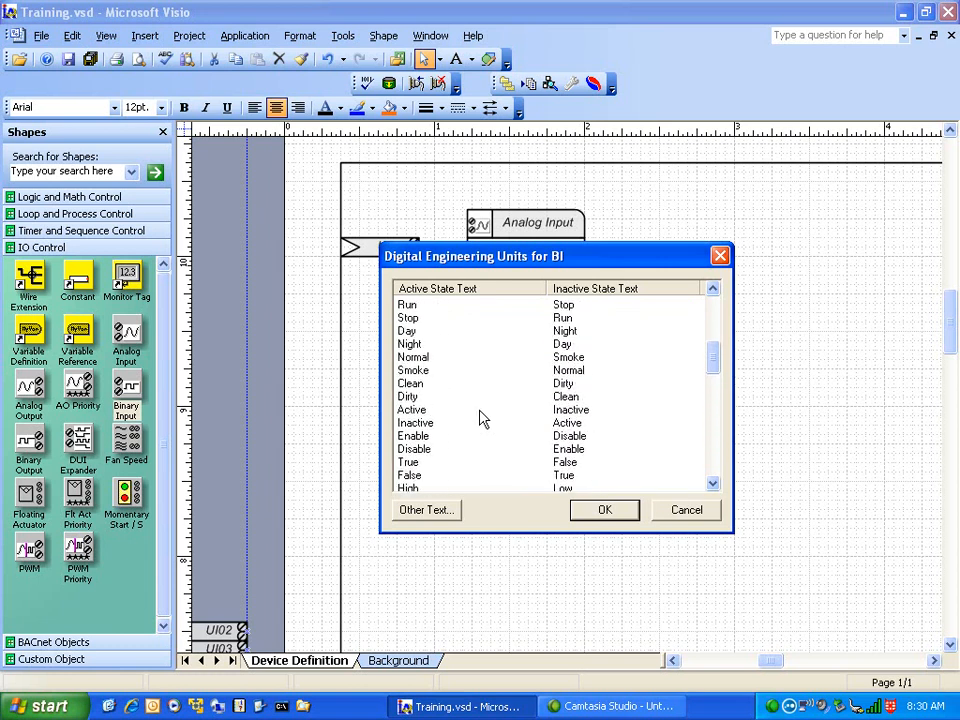
scroll(519, 398, "up", 6)
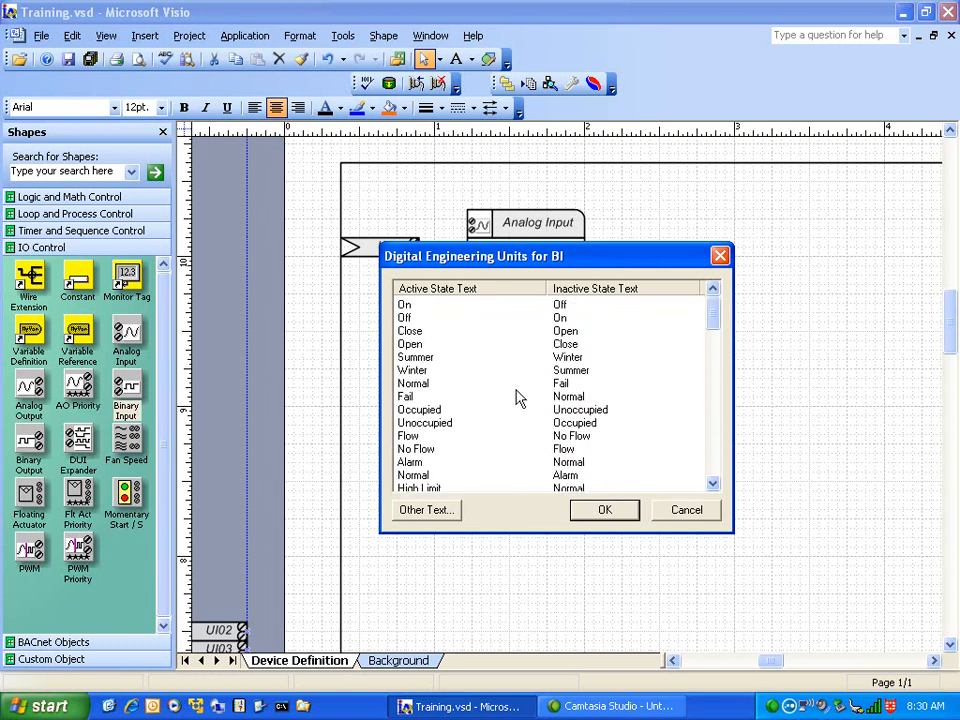
scroll(471, 414, "down", 2)
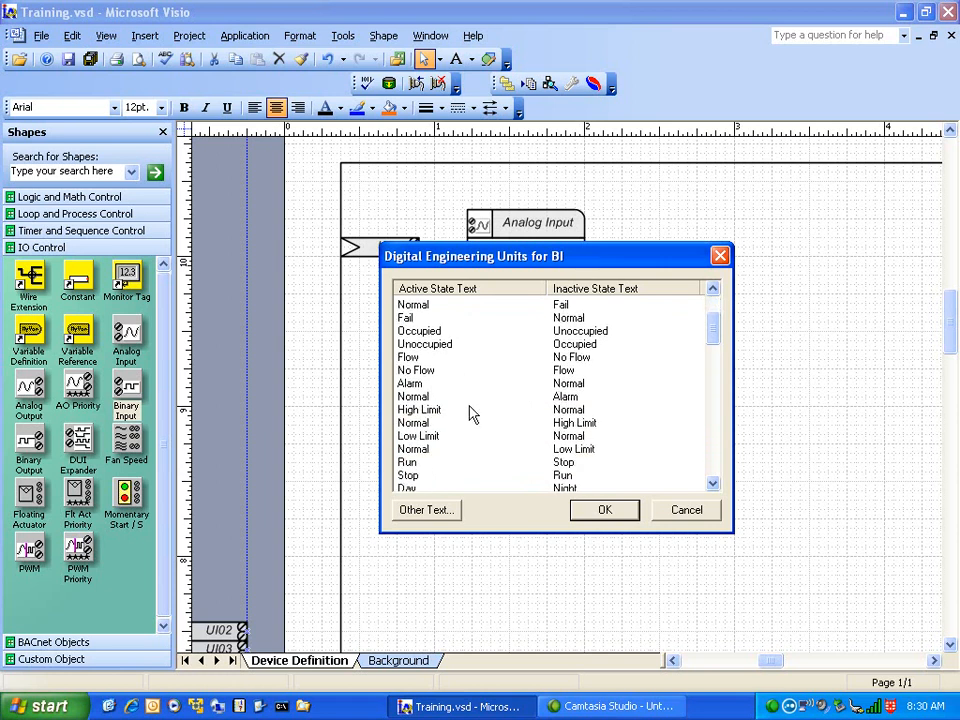
scroll(498, 404, "down", 7)
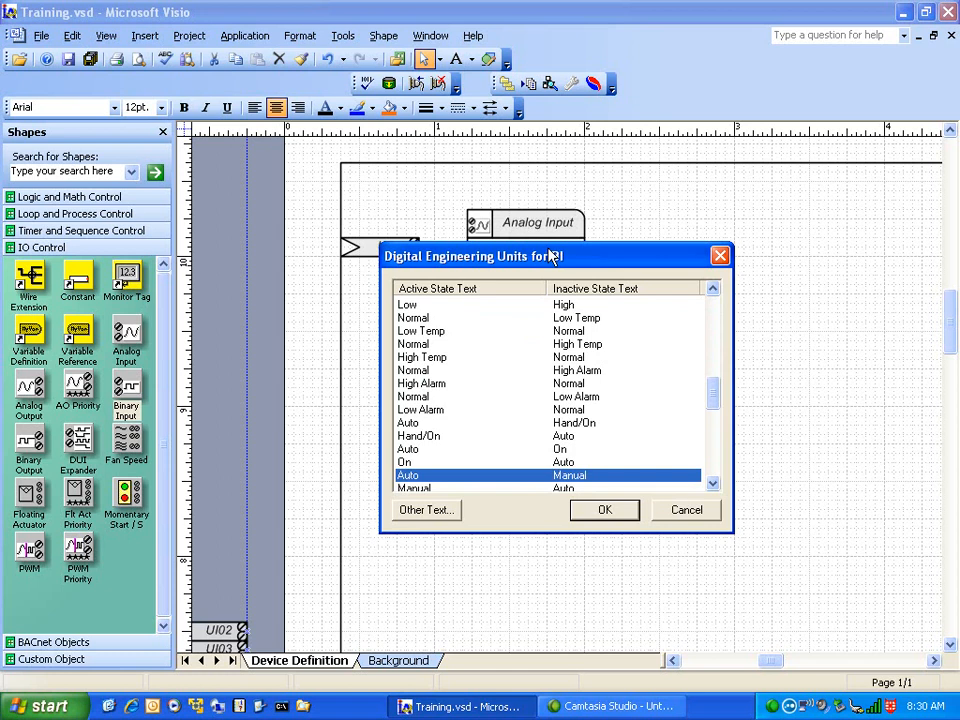
Define custom state text for the Binary Input block with Snow as the active text and No Snow as the inactive text
left_click(426, 510)
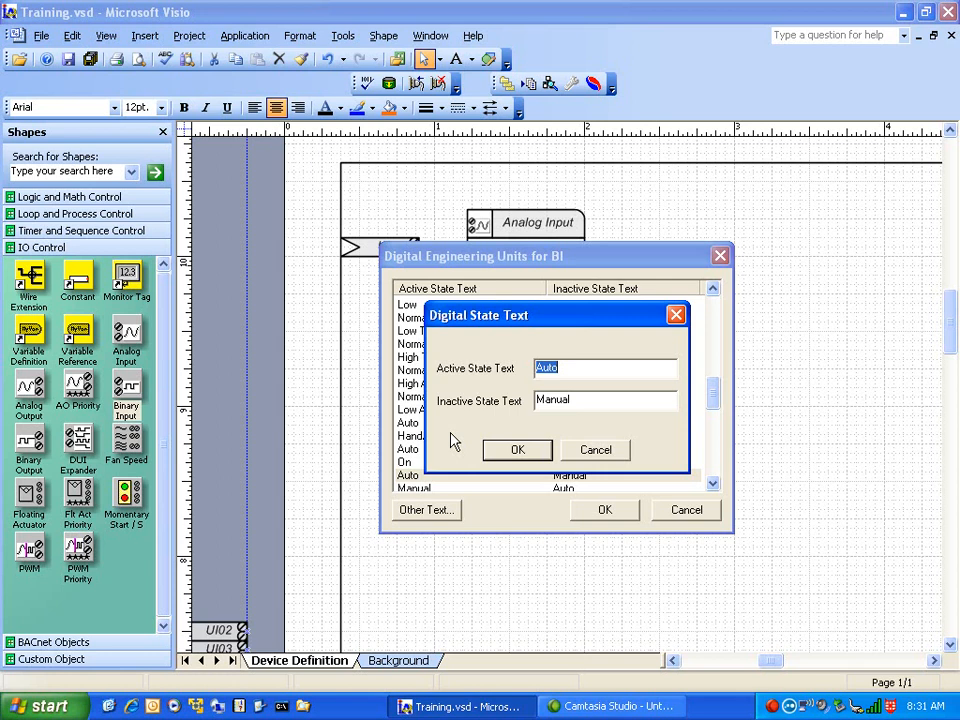
type("Snow")
left_click(585, 399)
left_click_drag(585, 399, 476, 396)
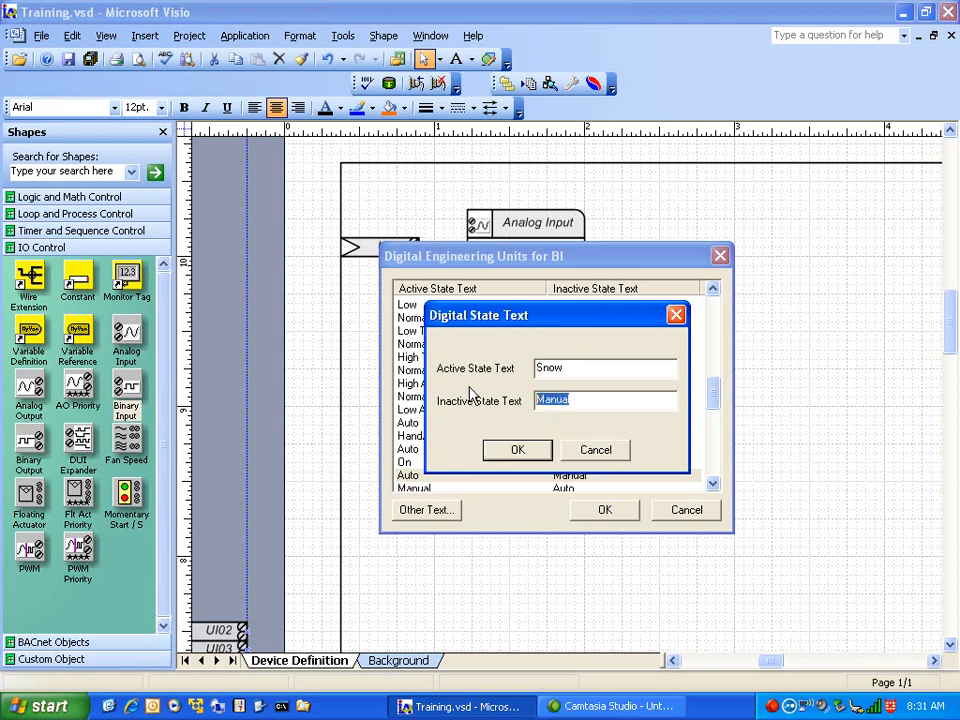
type("n0 sNOW")
key("BackSpace")
key("BackSpace")
key("BackSpace")
key("BackSpace")
key("BackSpace")
key("BackSpace")
key("BackSpace")
type("S")
key("BackSpace")
type("No Snow")
left_click(516, 451)
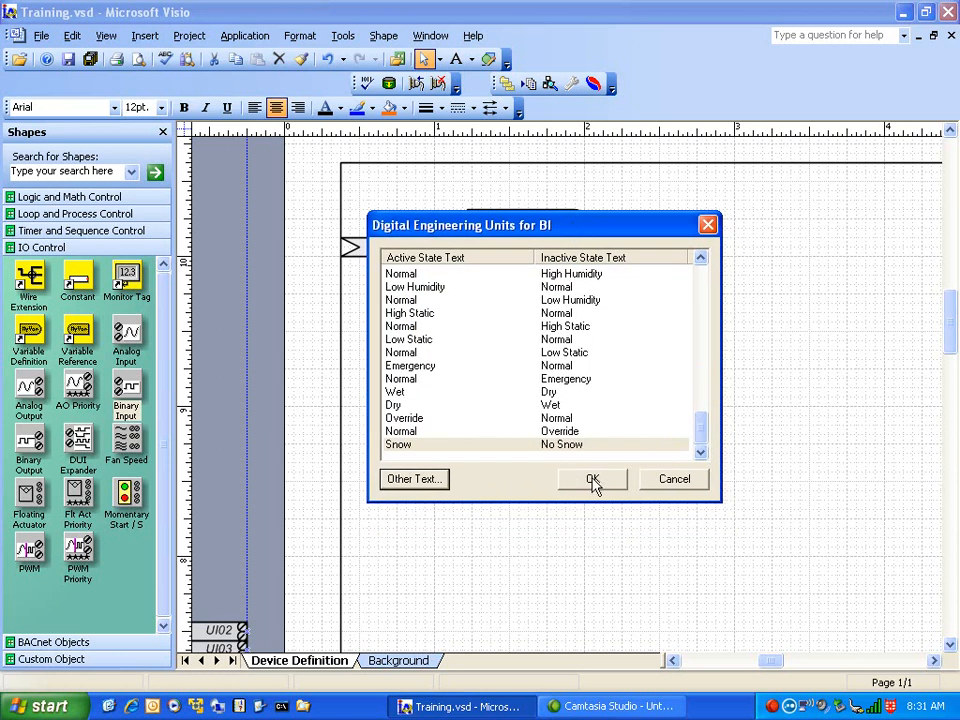
left_click(598, 482)
Move the Binary Input block directly beneath the StaticPressure block and check its general properties without changing them
left_click_drag(584, 397, 534, 373)
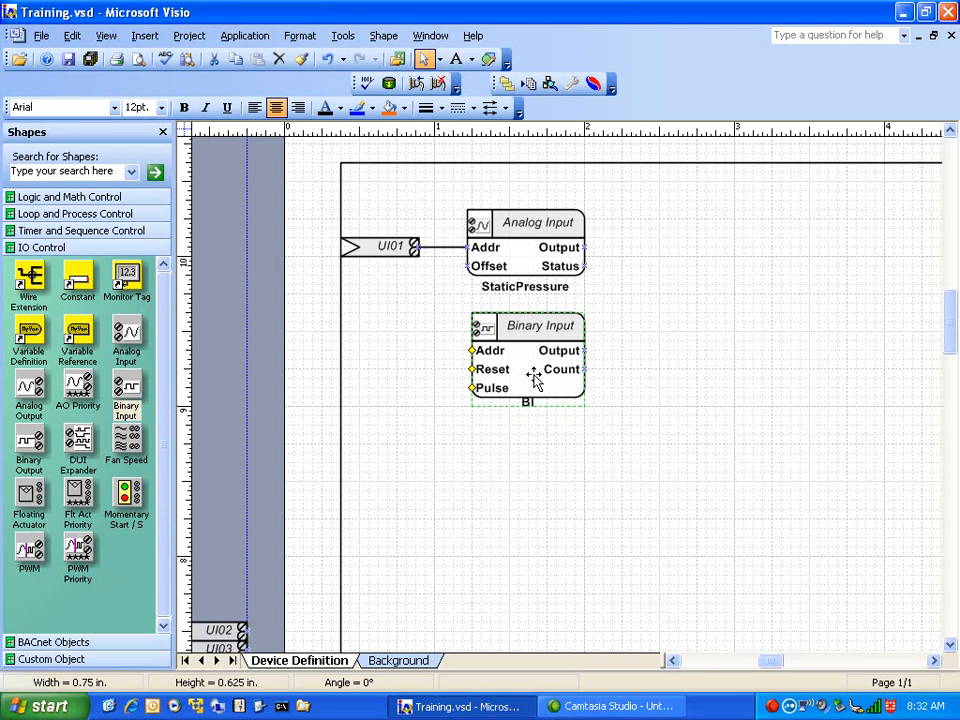
right_click(535, 378)
left_click(586, 390)
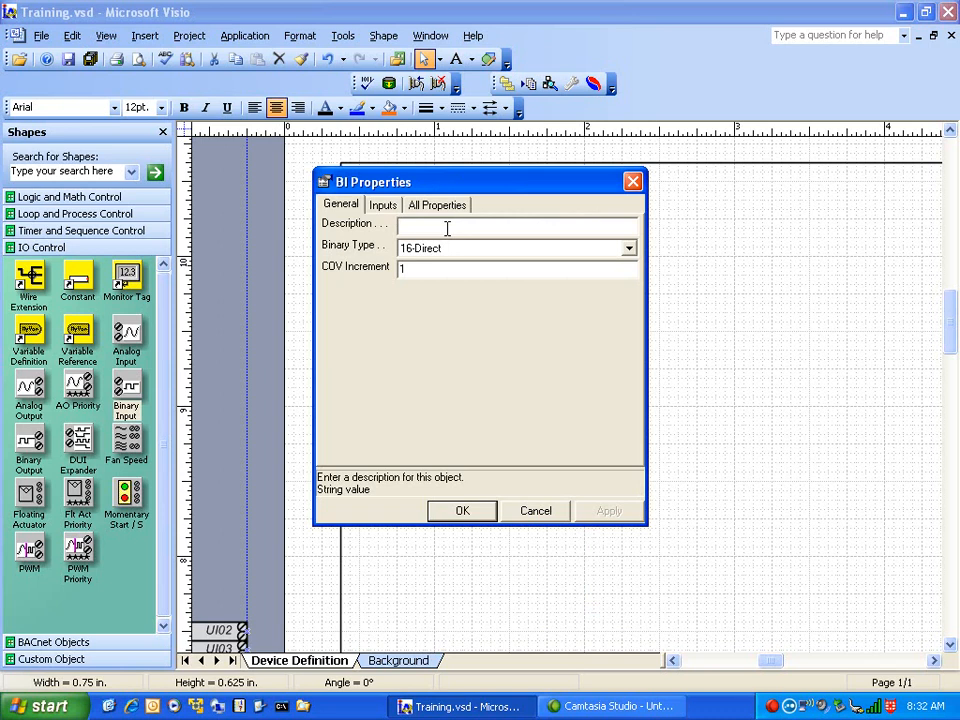
left_click(543, 512)
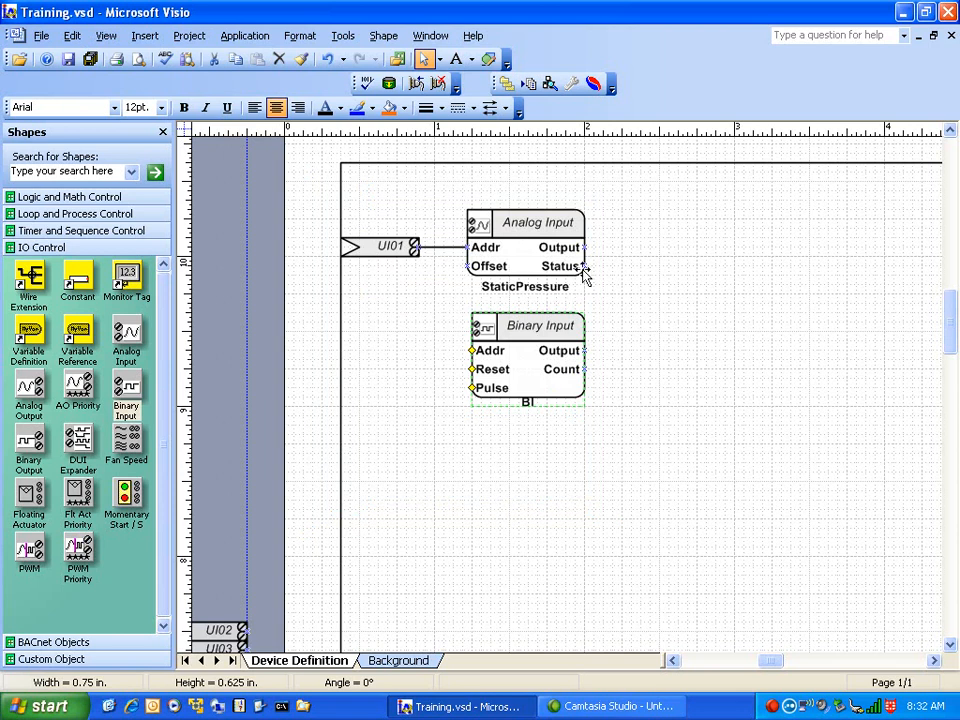
left_click(455, 472)
scroll(453, 470, "down", 1)
scroll(452, 456, "up", 1)
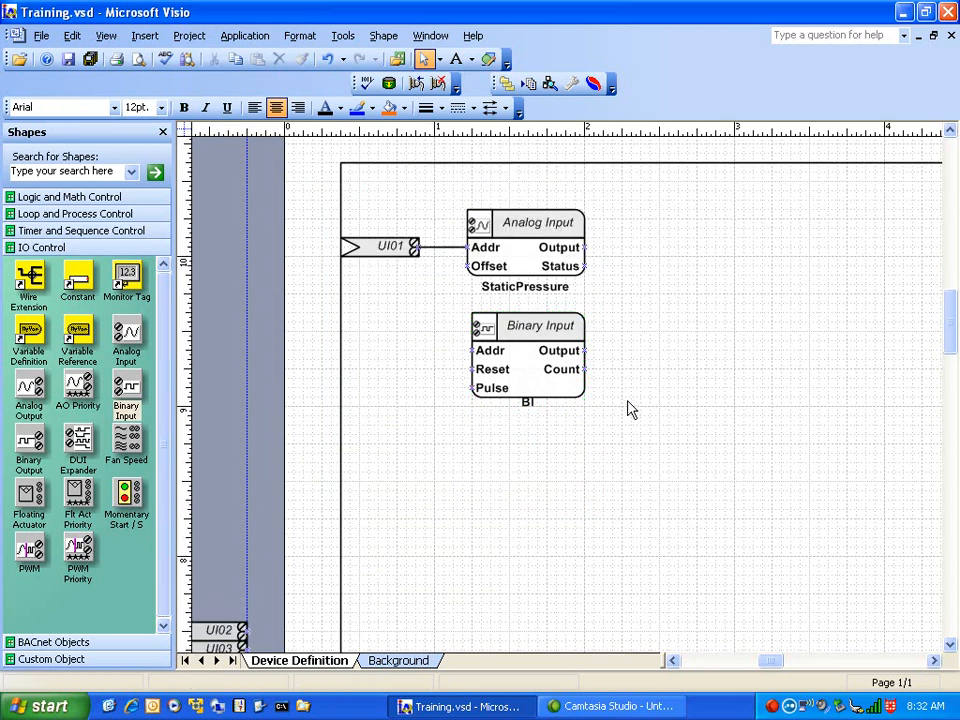
double_click(517, 360)
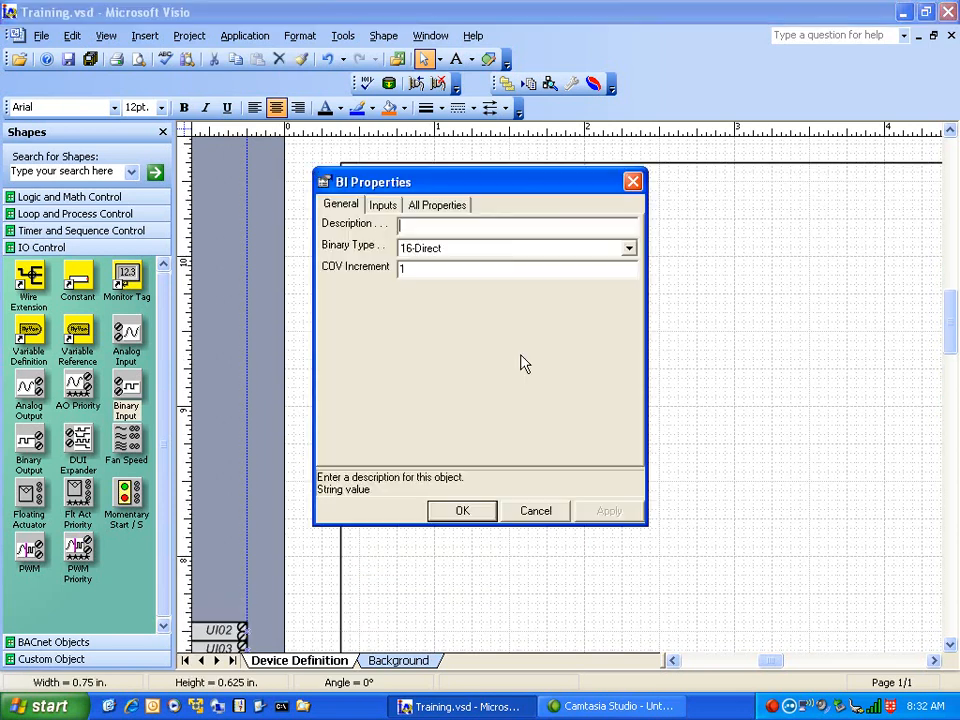
left_click(549, 510)
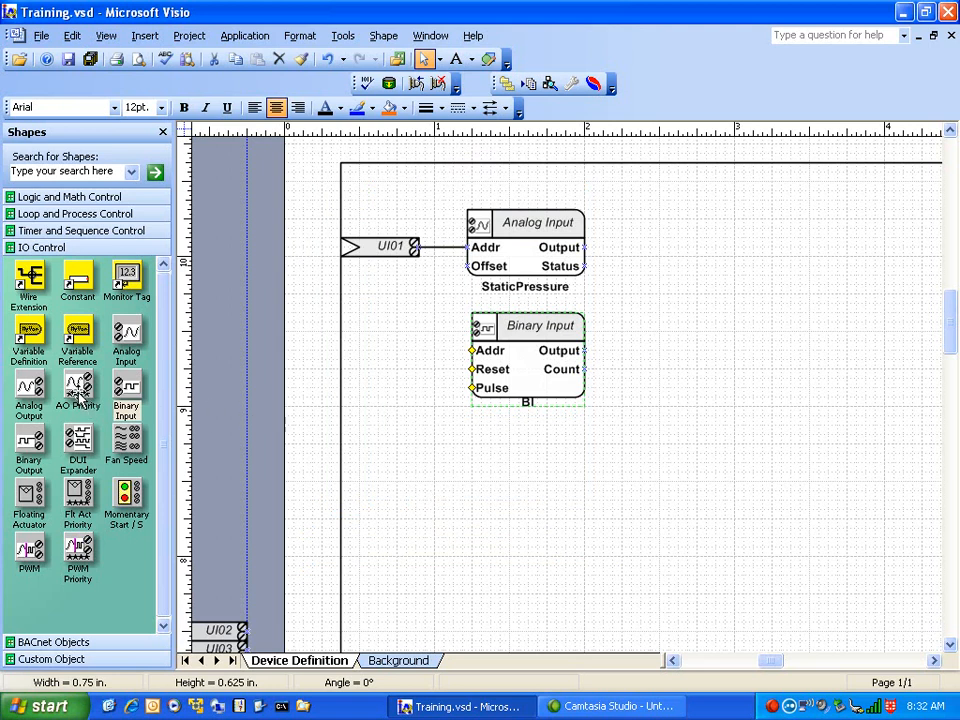
Add an Analog Output block to the right of the Binary Input block and set its COV Increment to 5
left_click_drag(30, 390, 729, 339)
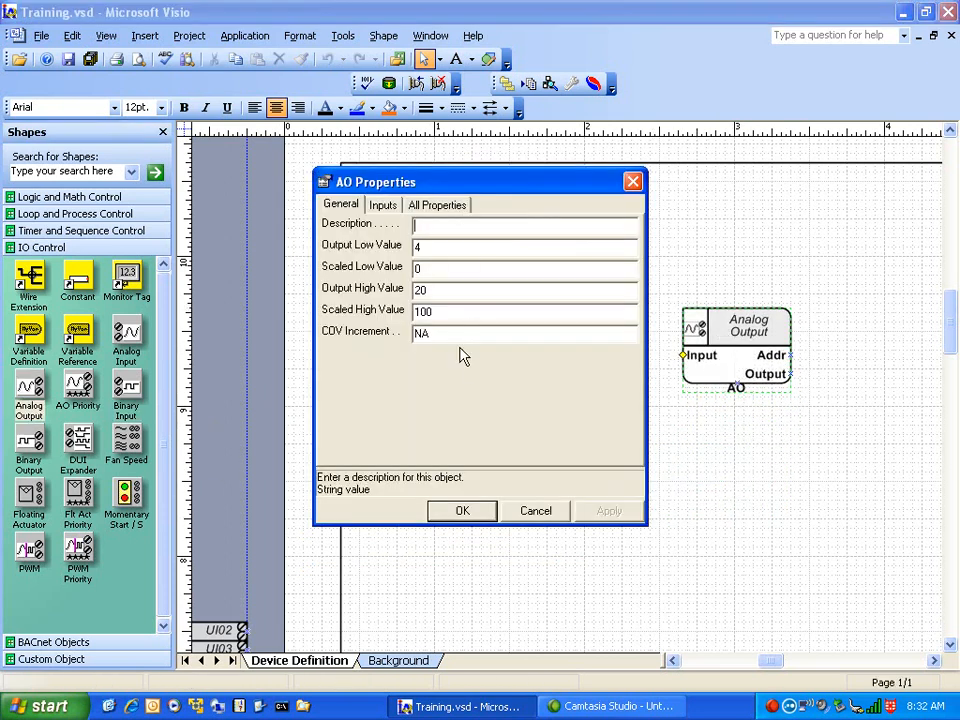
left_click_drag(478, 193, 455, 245)
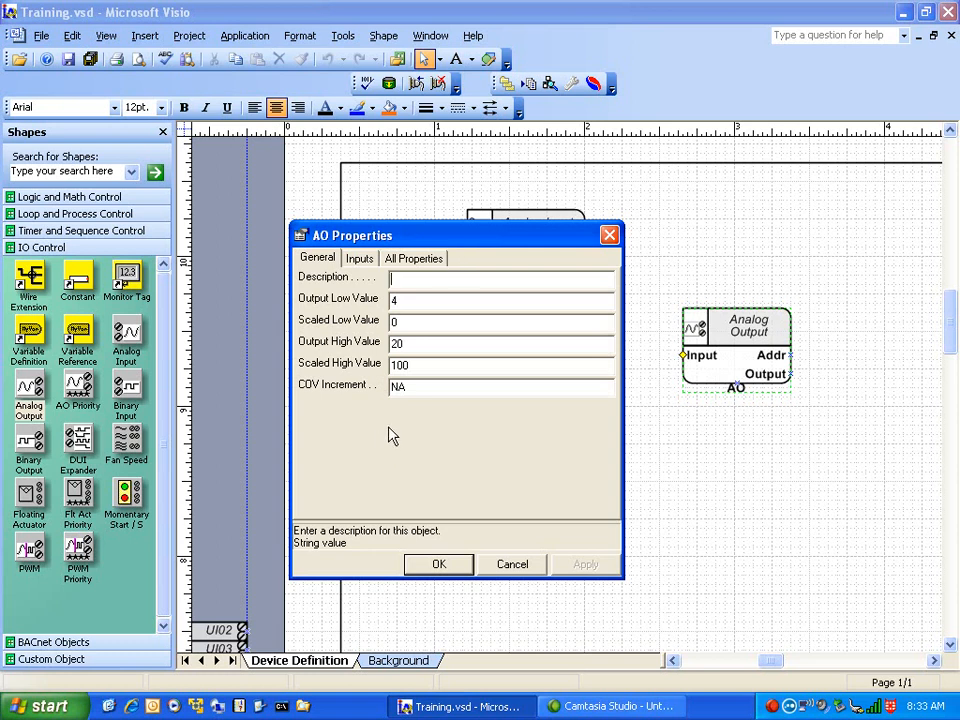
double_click(420, 388)
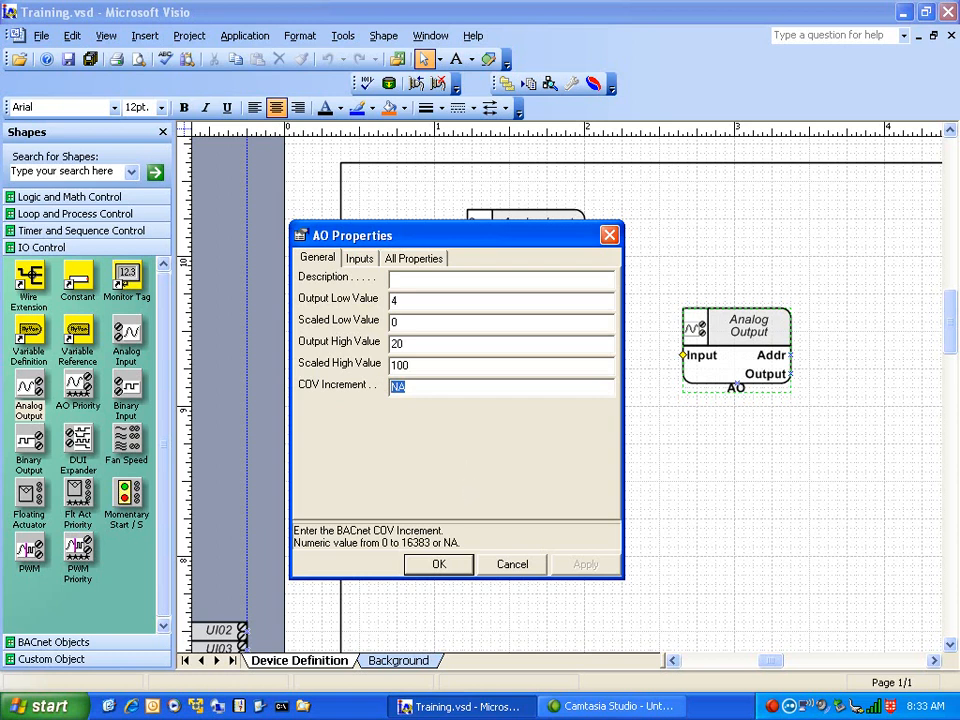
type("1")
key("BackSpace")
type("5")
left_click(437, 564)
left_click(480, 500)
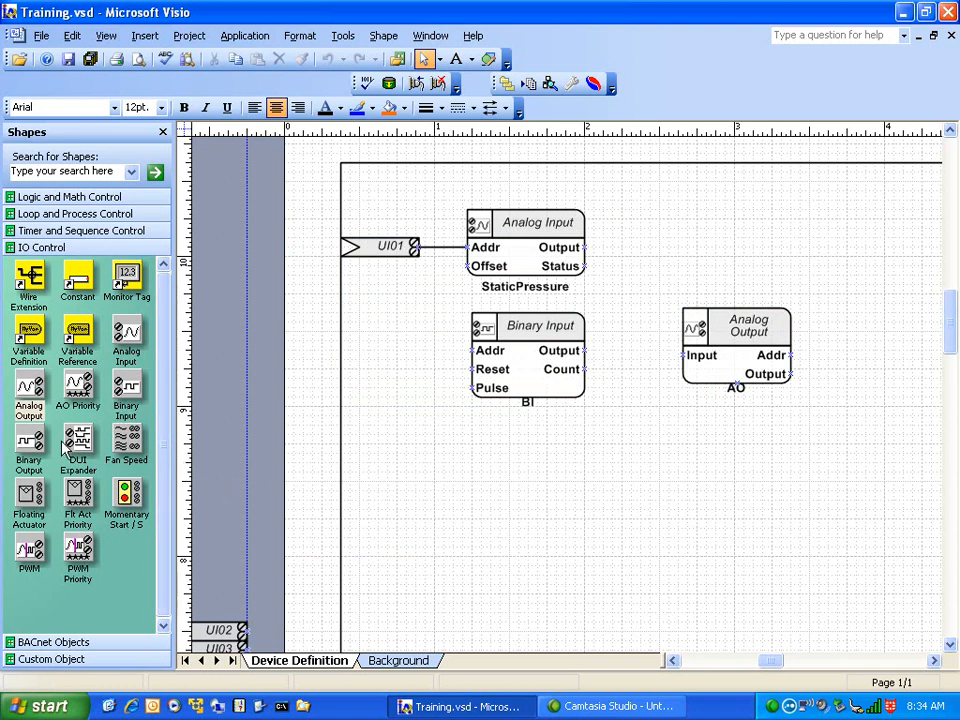
Add a Binary Output block with its default properties and position it beside the StaticPressure block, above the Analog Output block
left_click_drag(29, 437, 560, 460)
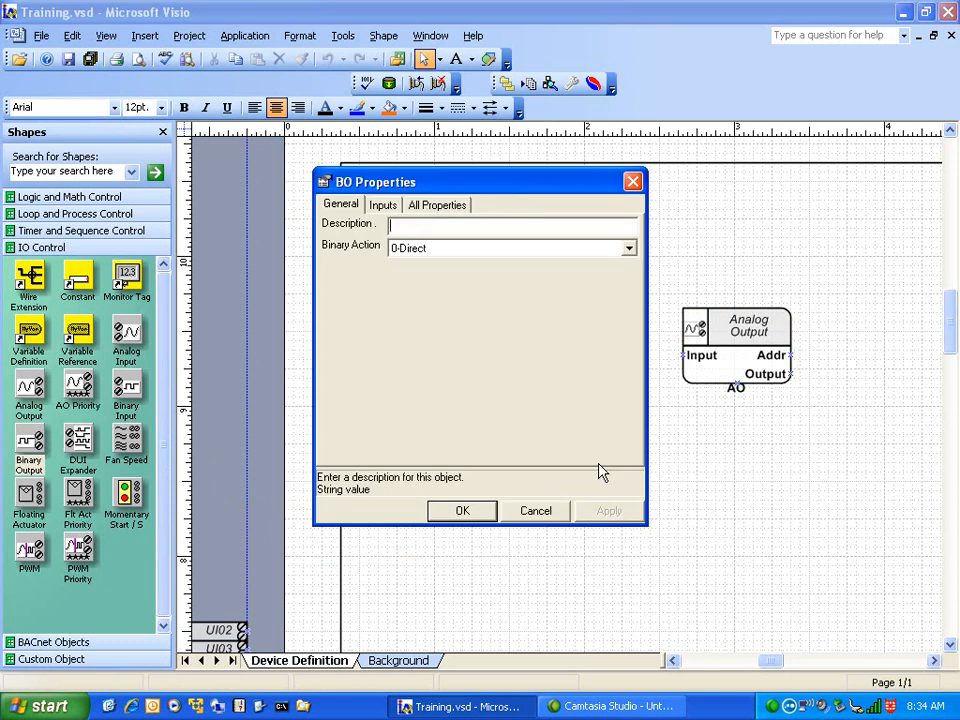
left_click(386, 205)
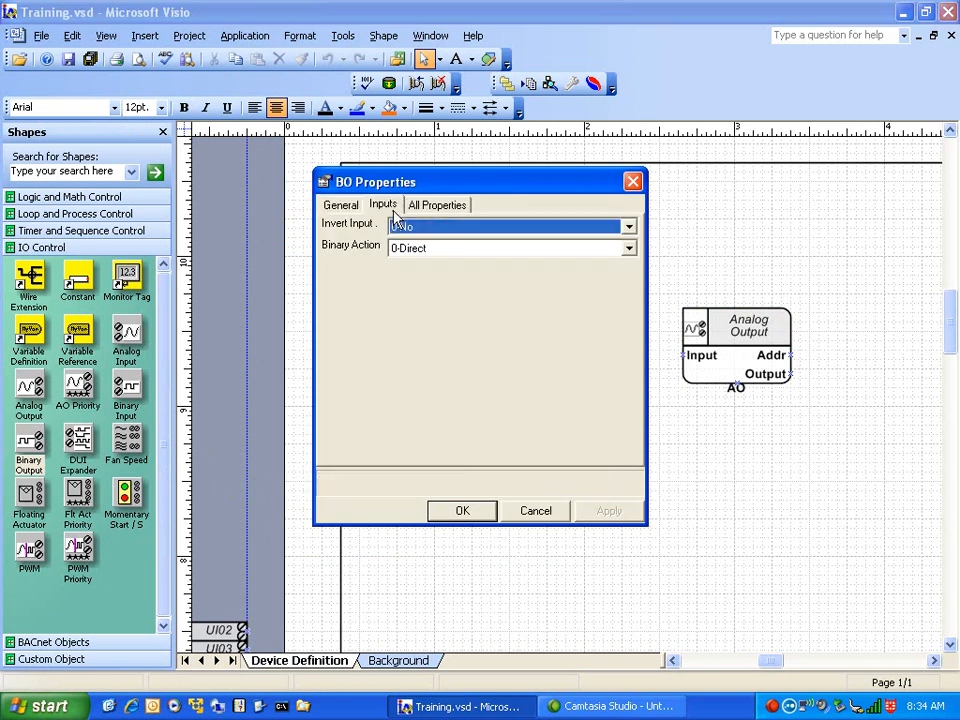
left_click(446, 207)
left_click(462, 510)
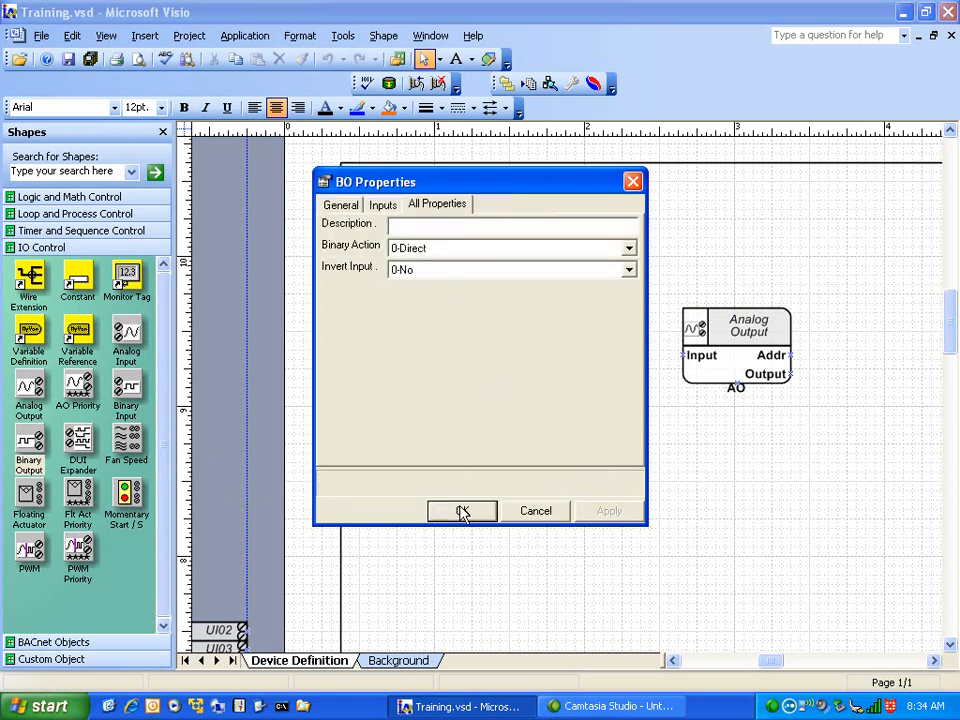
left_click_drag(585, 450, 670, 218)
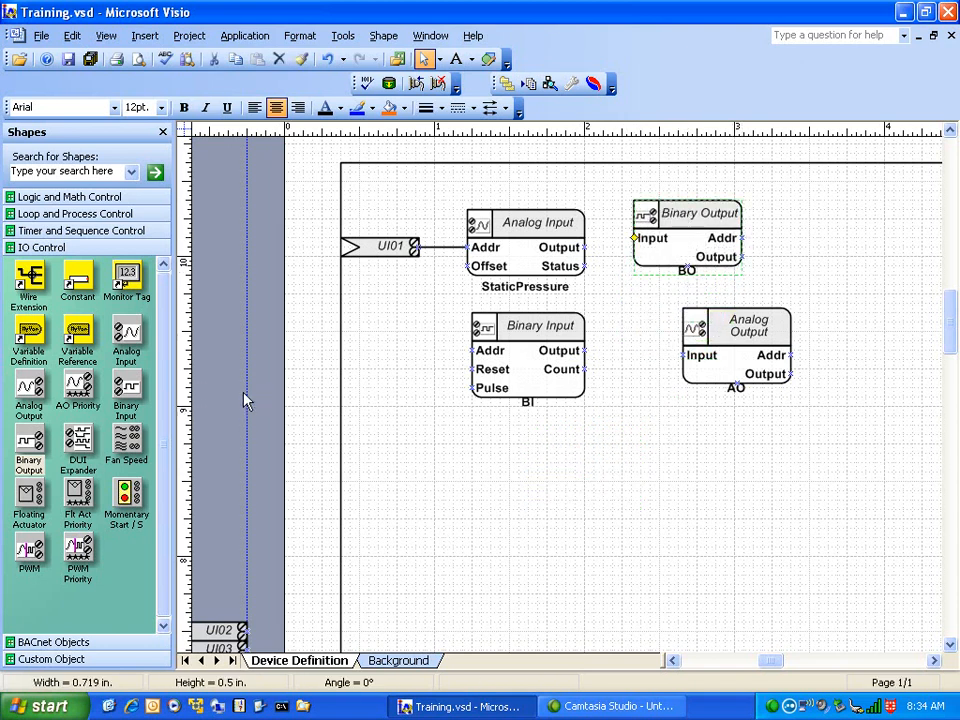
Add a Floating Actuator block beneath the Analog Output block and accept its default properties
left_click(30, 498)
left_click_drag(30, 498, 676, 452)
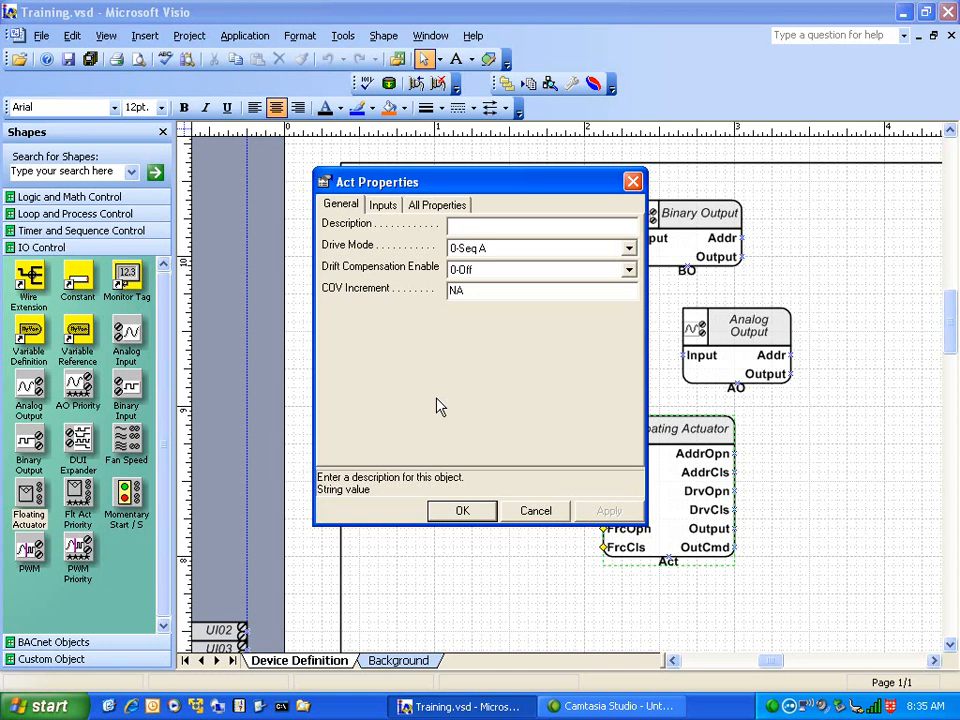
left_click(465, 510)
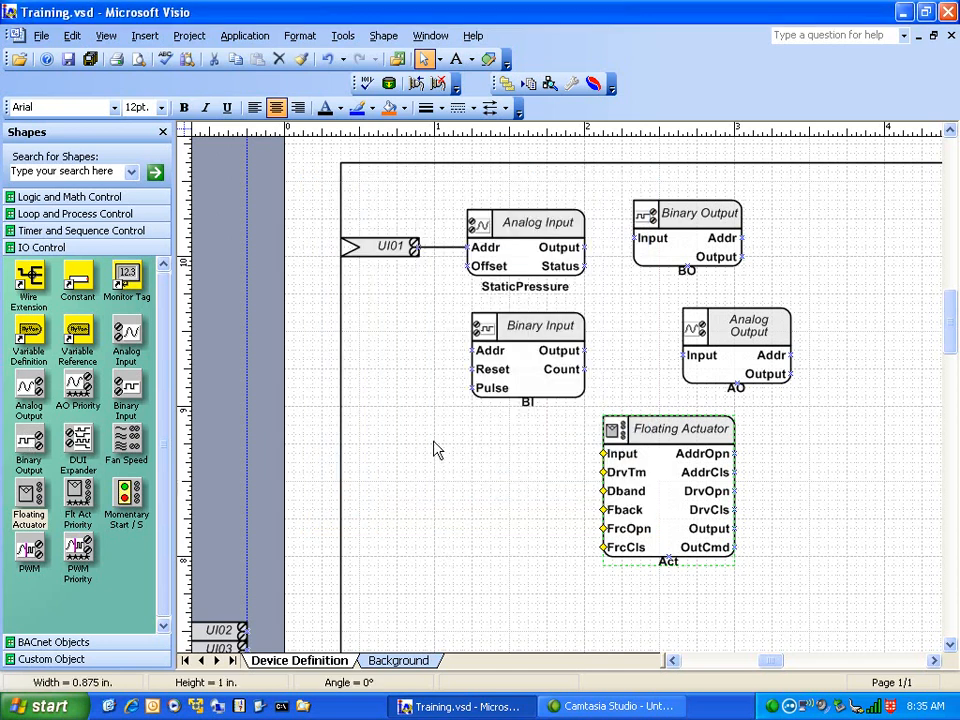
left_click(459, 490)
scroll(459, 488, "down", 2)
scroll(459, 487, "up", 2)
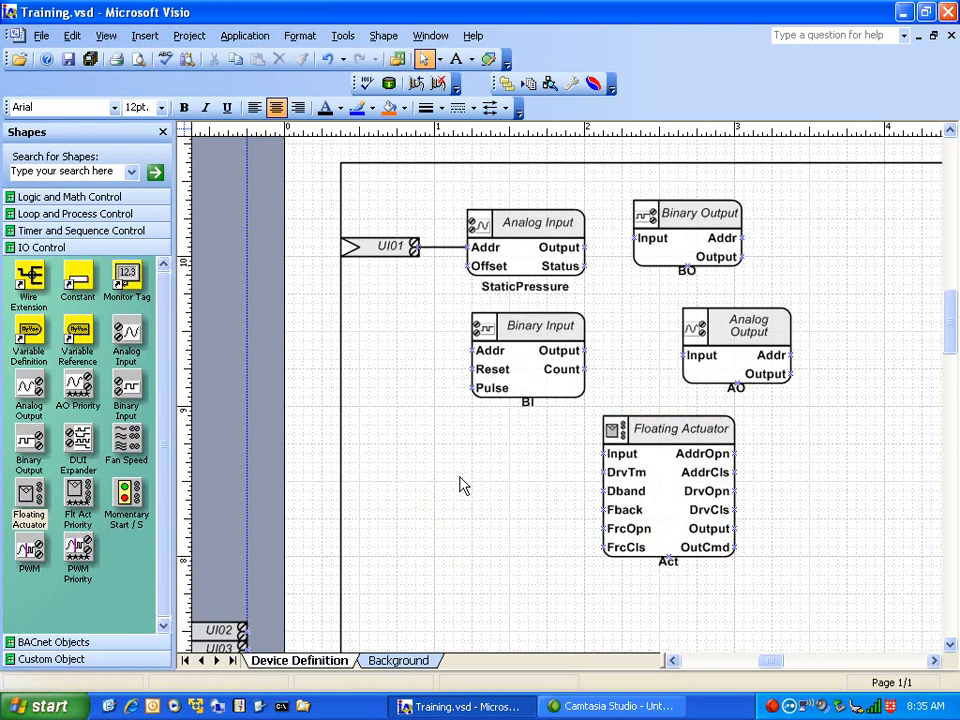
left_click(538, 358)
left_click(510, 244)
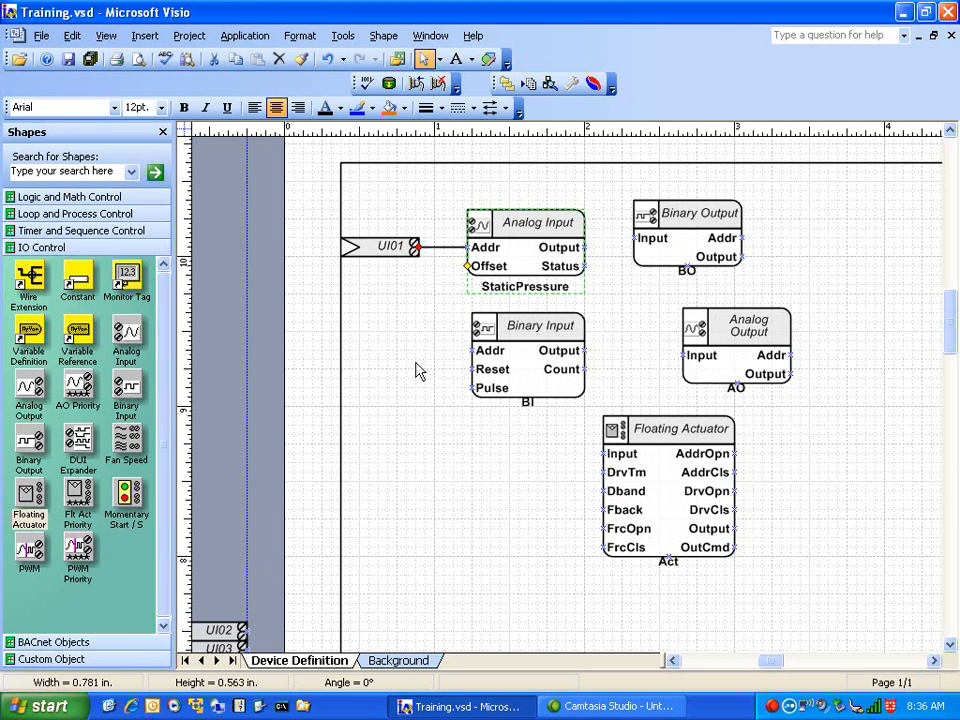
left_click(461, 540)
scroll(440, 525, "down", 3)
scroll(440, 525, "down", 2)
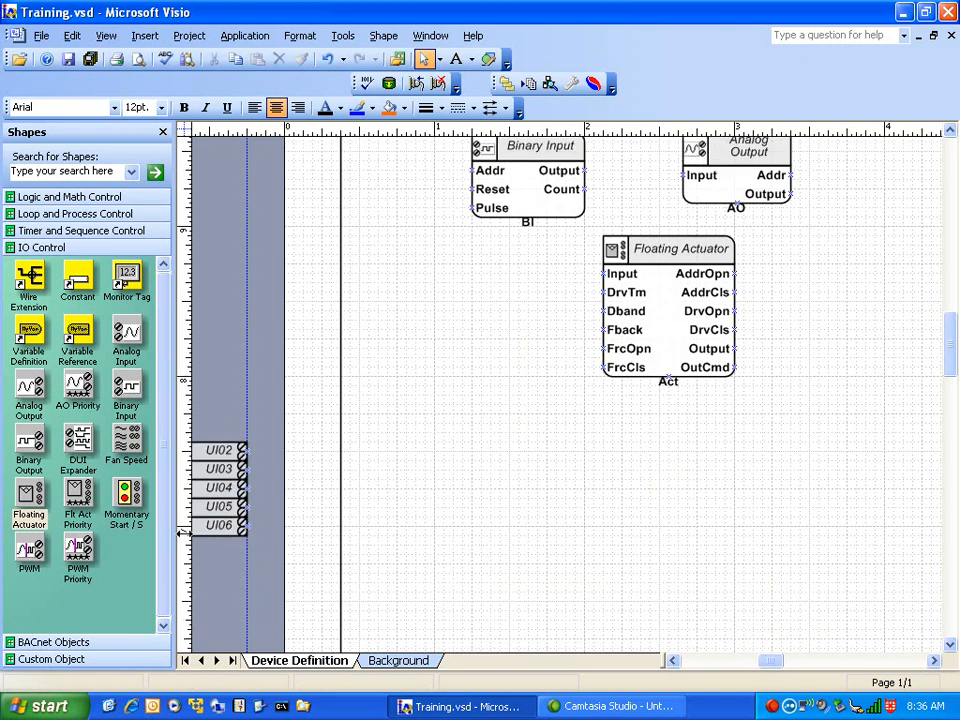
Open the BACnet Objects stencil and move the Binary Output block beneath the Binary Input and the Analog Output block right of the Floating Actuator
left_click(55, 643)
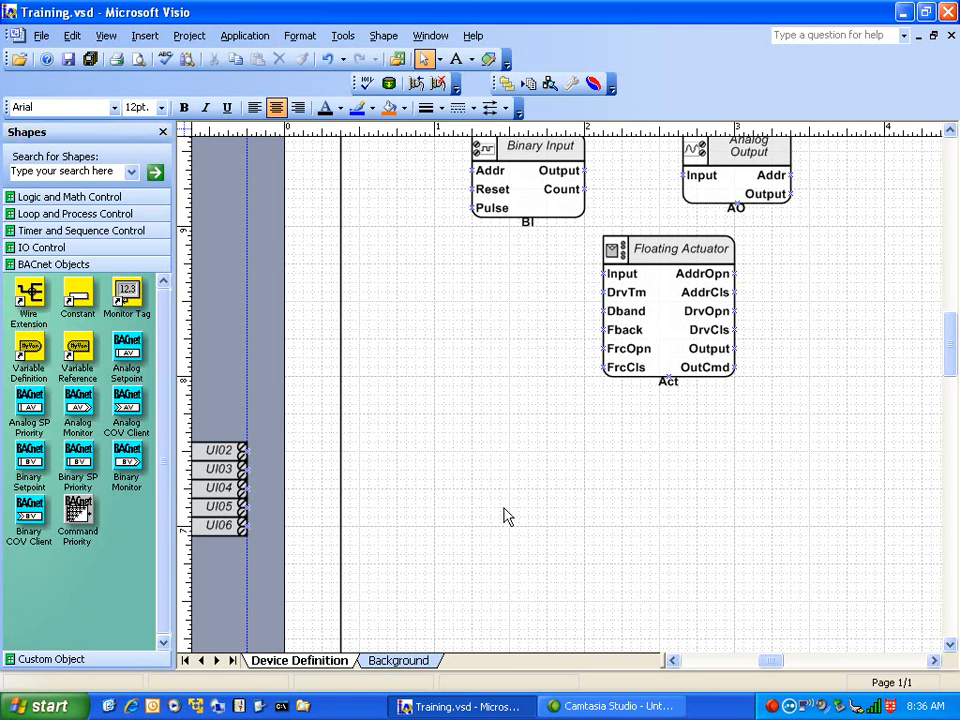
scroll(470, 527, "up", 3)
left_click_drag(686, 224, 515, 460)
left_click_drag(741, 328, 830, 507)
scroll(611, 336, "up", 1)
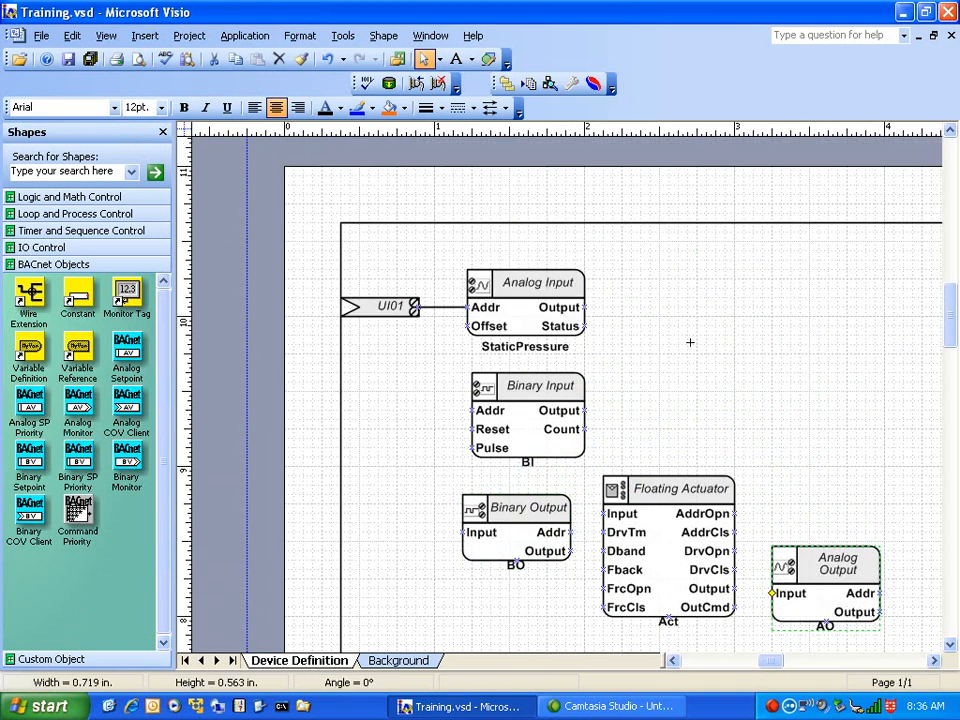
left_click(715, 378)
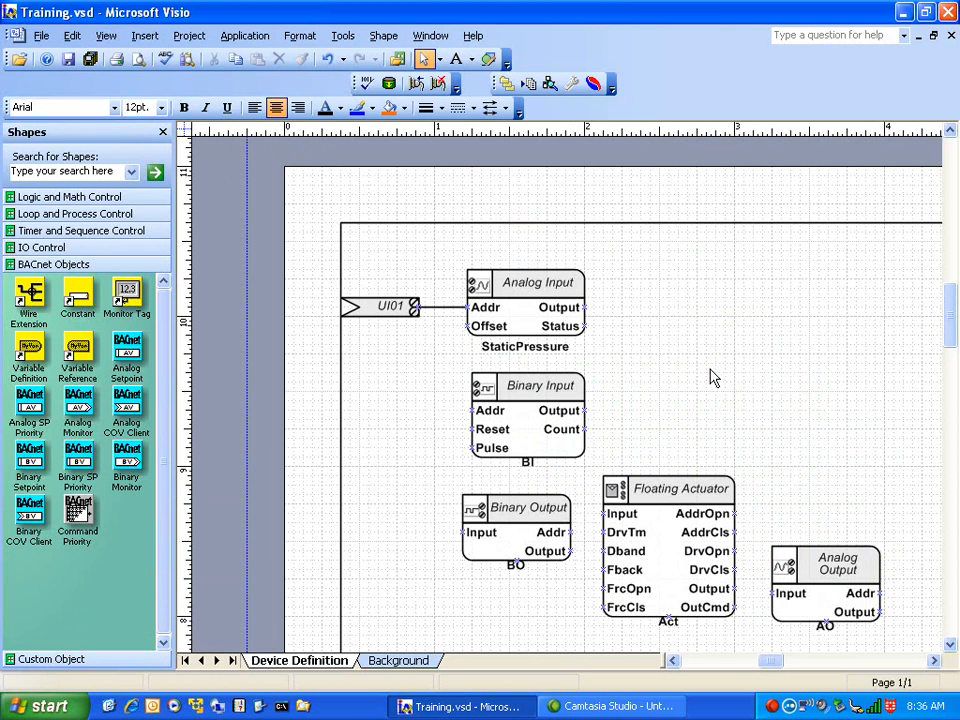
Add a BACnet Analog Monitor connected to the Output of the StaticPressure block
left_click(514, 316)
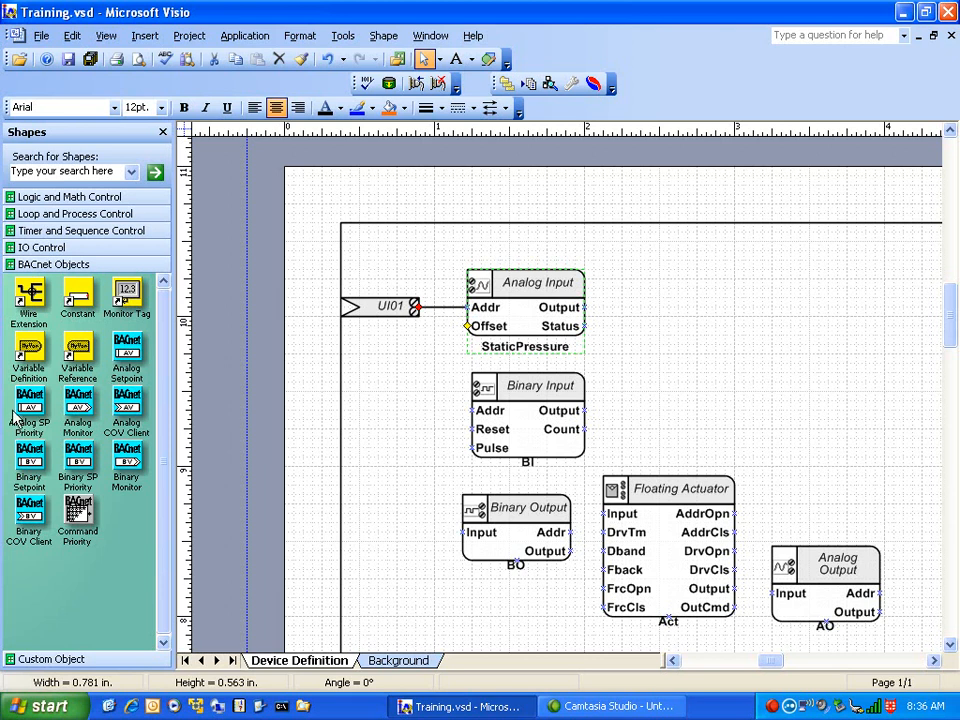
left_click(72, 408)
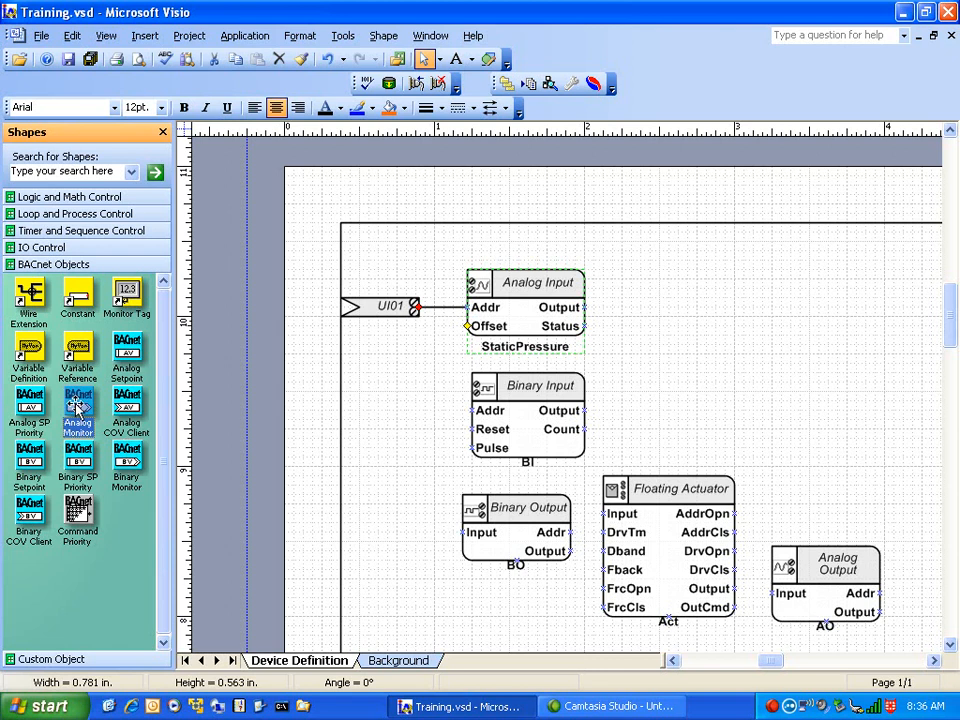
left_click_drag(72, 408, 620, 308)
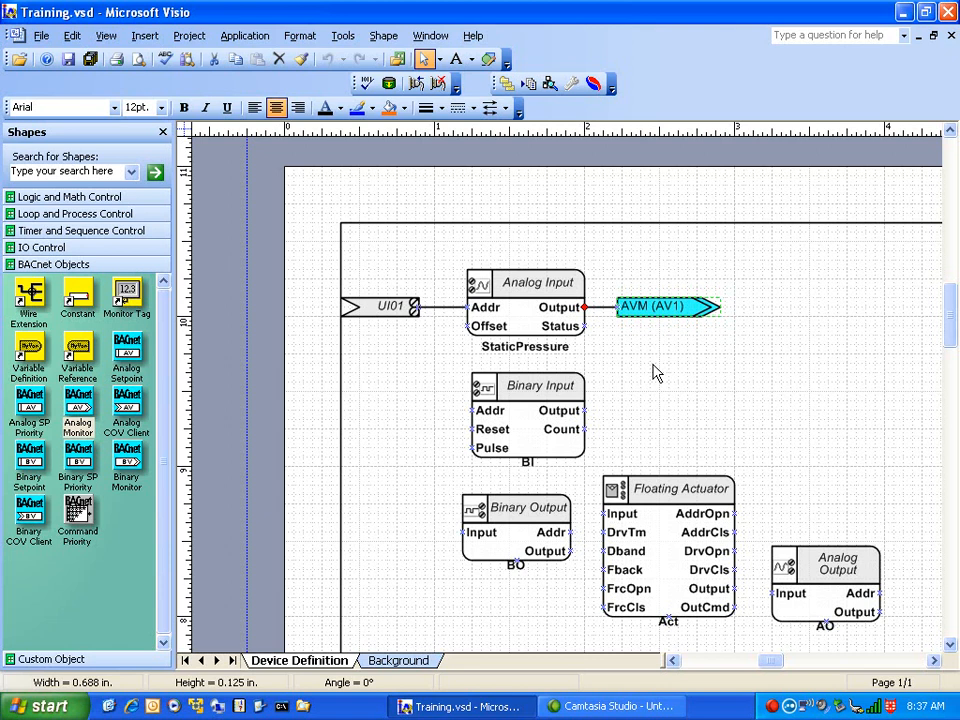
left_click(717, 392)
left_click(508, 318)
Set the COV Increment of the Analog Monitor to 1, keeping its default BACnet AV instance number
double_click(668, 316)
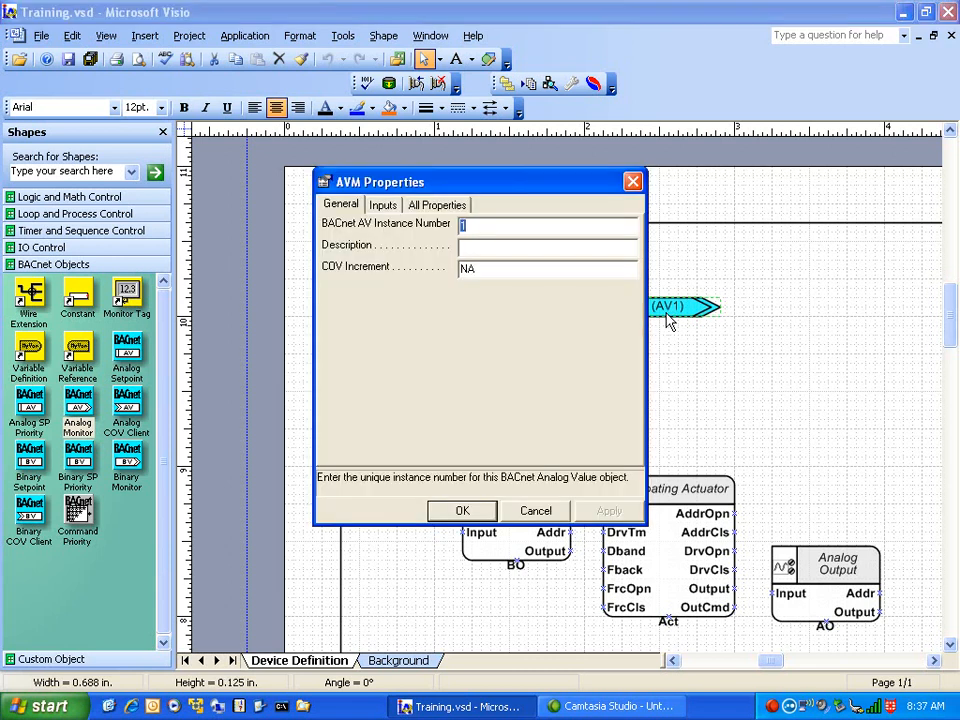
left_click_drag(505, 187, 430, 181)
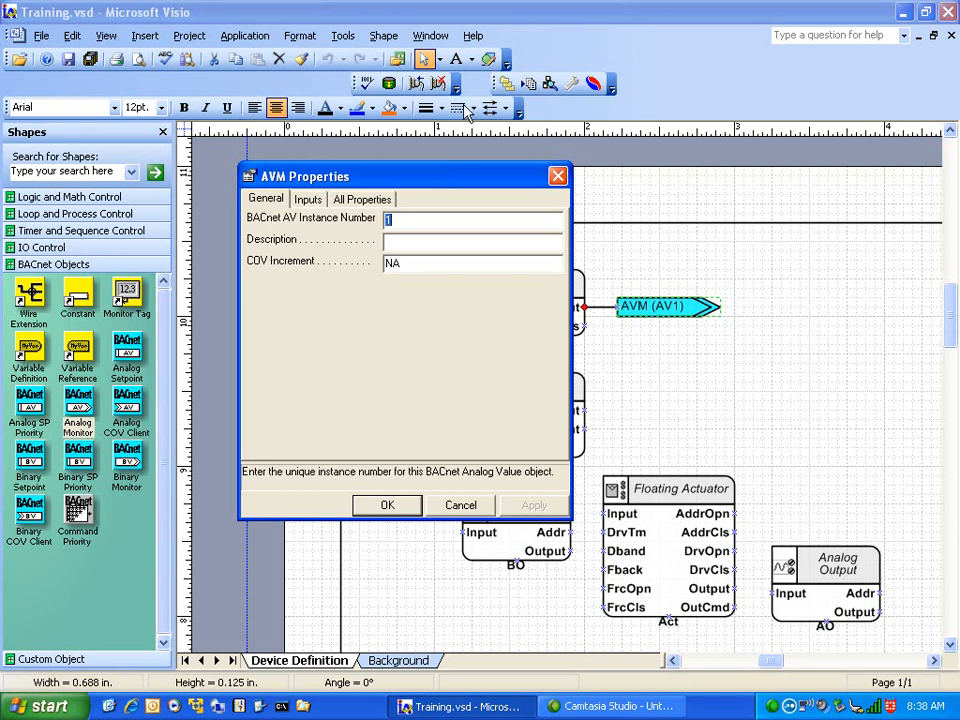
left_click_drag(407, 190, 411, 290)
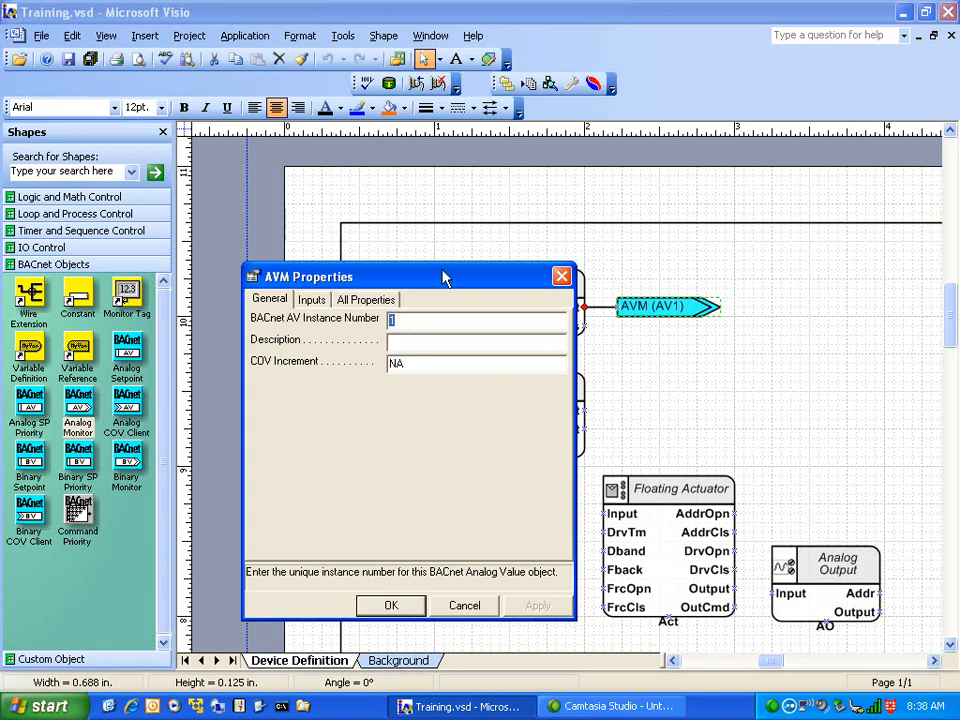
left_click_drag(446, 278, 439, 250)
left_click(407, 333)
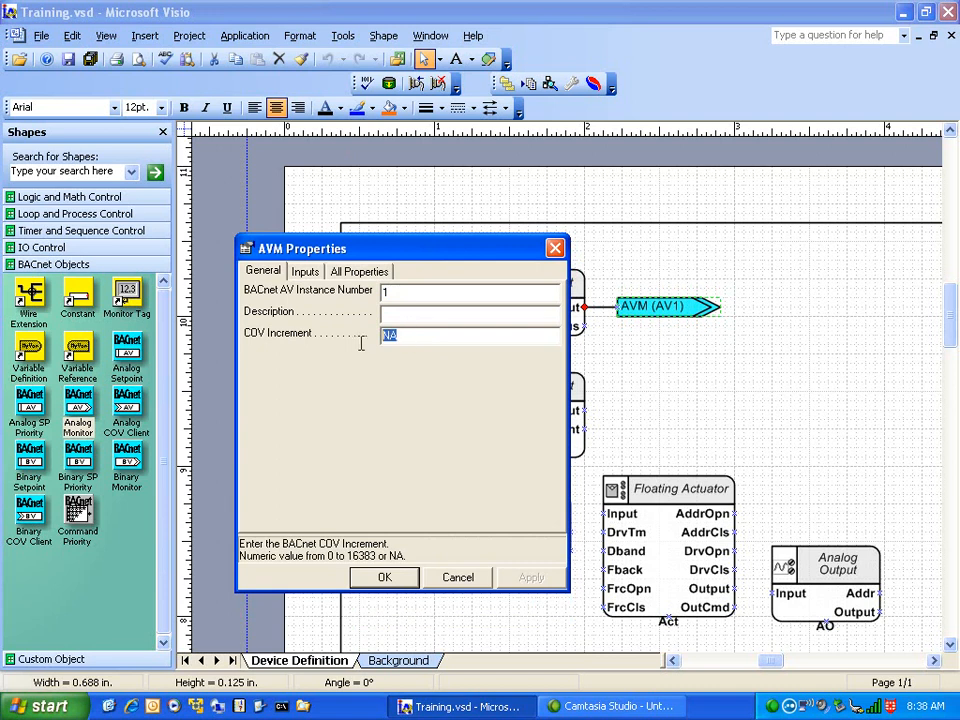
type("1")
left_click(388, 576)
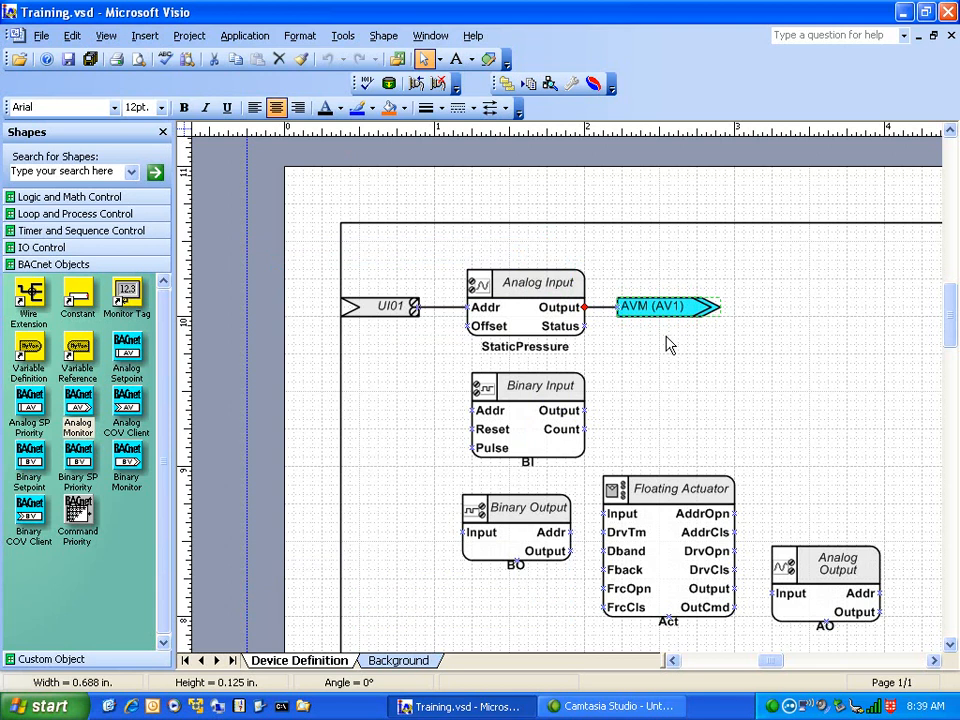
Rename the Analog Monitor object as HwsSPt
right_click(641, 313)
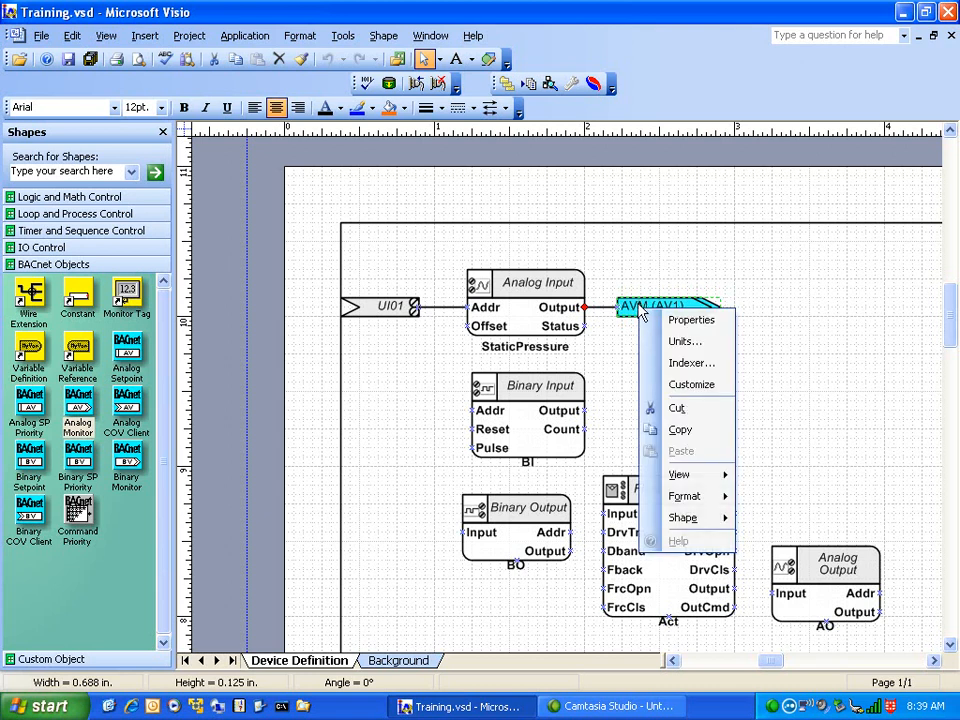
left_click(685, 389)
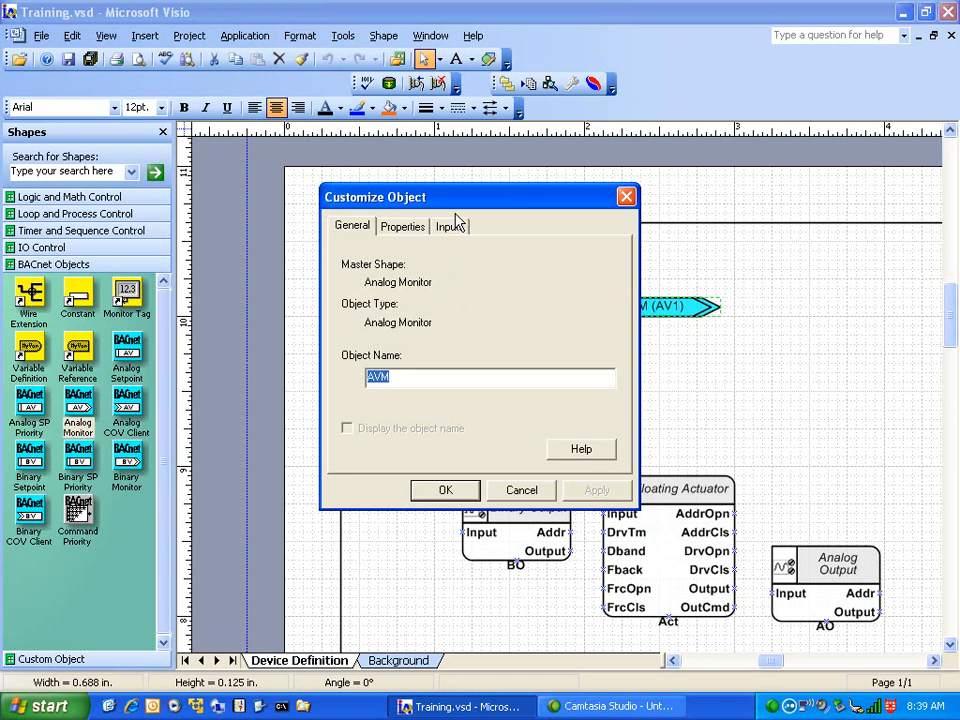
type("HwsSPt")
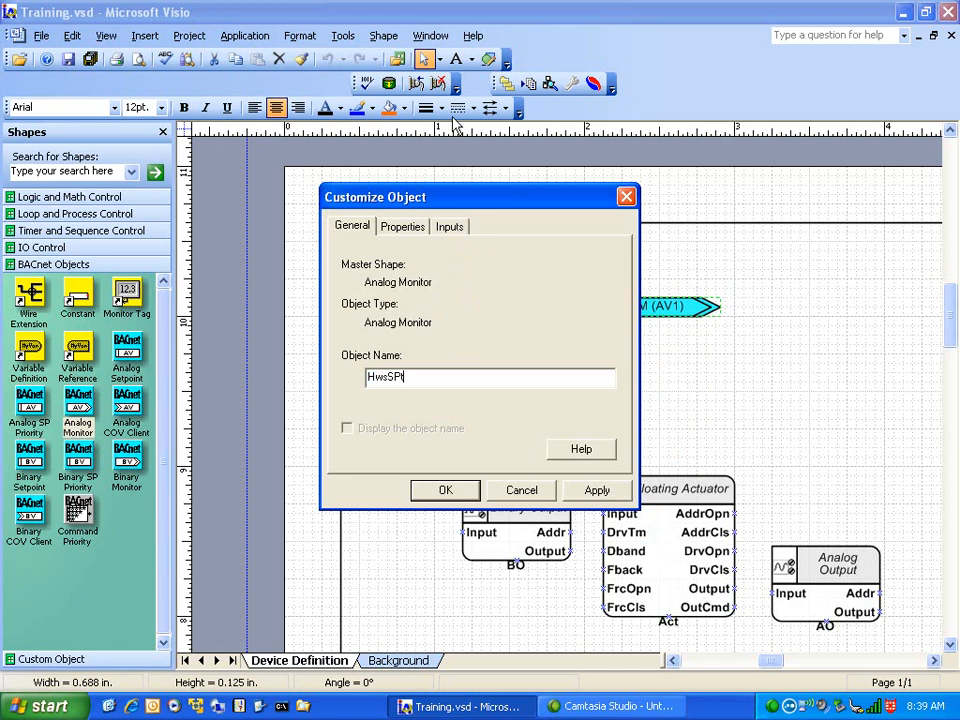
left_click(600, 499)
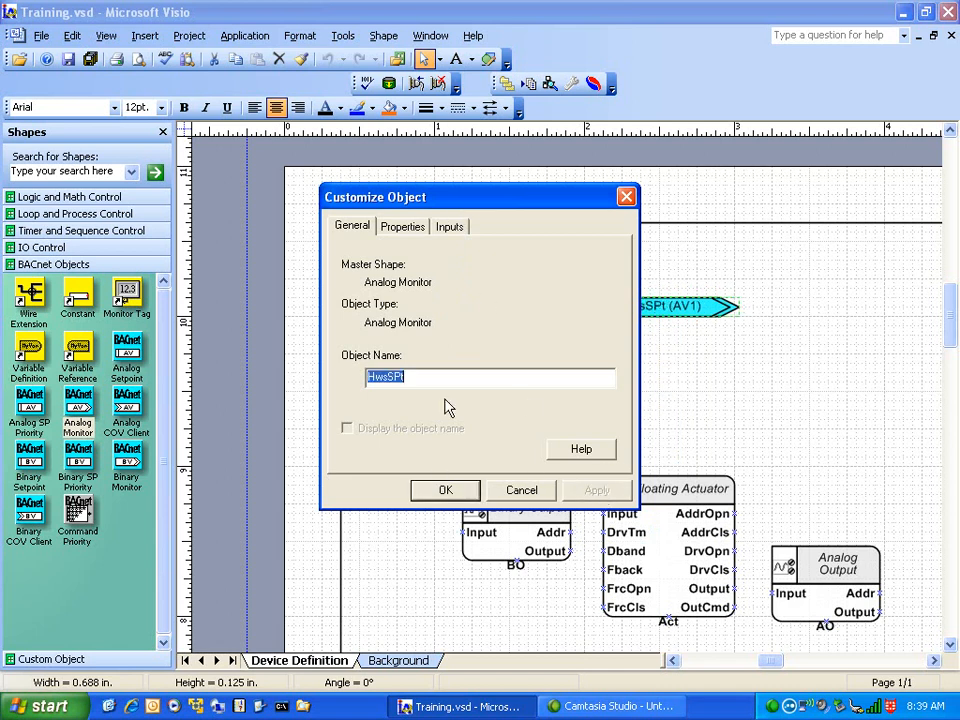
left_click_drag(446, 208, 310, 118)
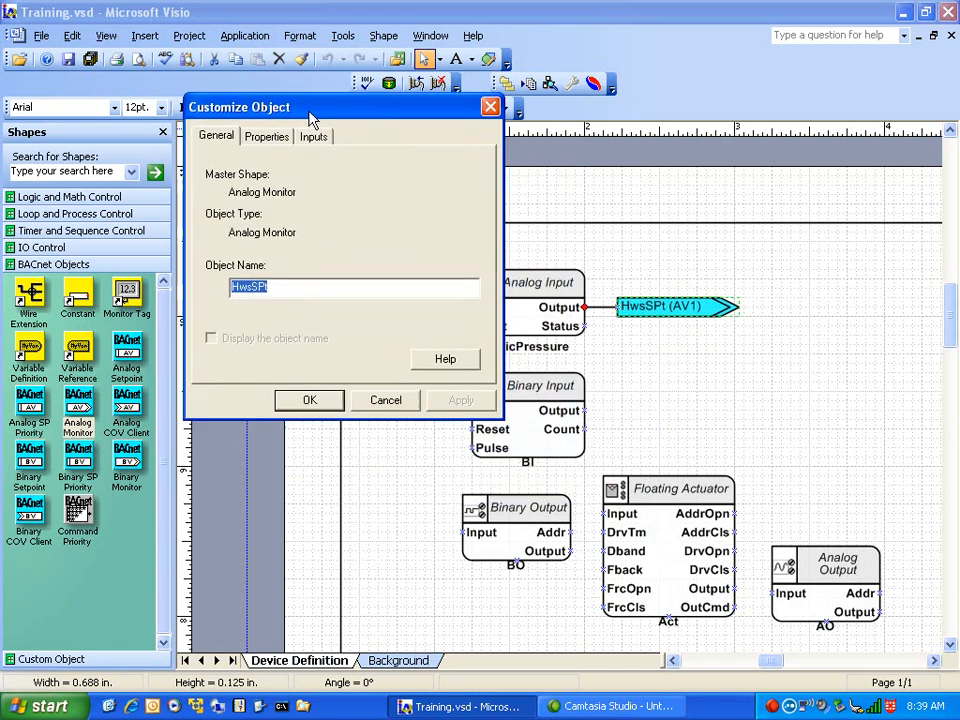
left_click(314, 401)
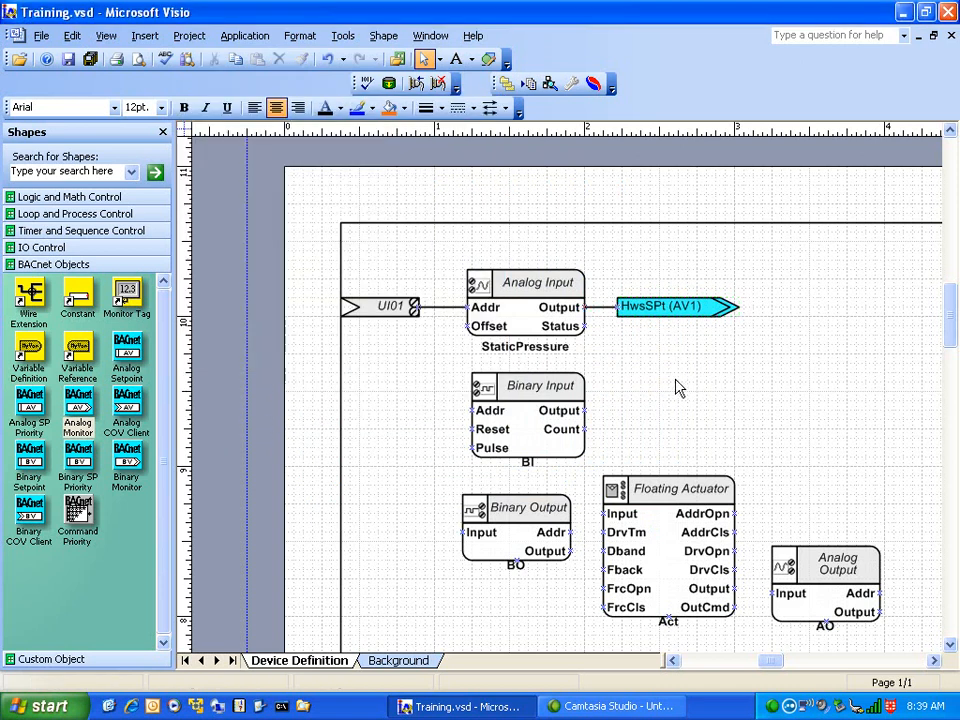
Set the engineering units of the HwsSPt monitor to degrees Fahrenheit [°F] from the Common category
right_click(660, 314)
left_click(641, 341)
right_click(648, 311)
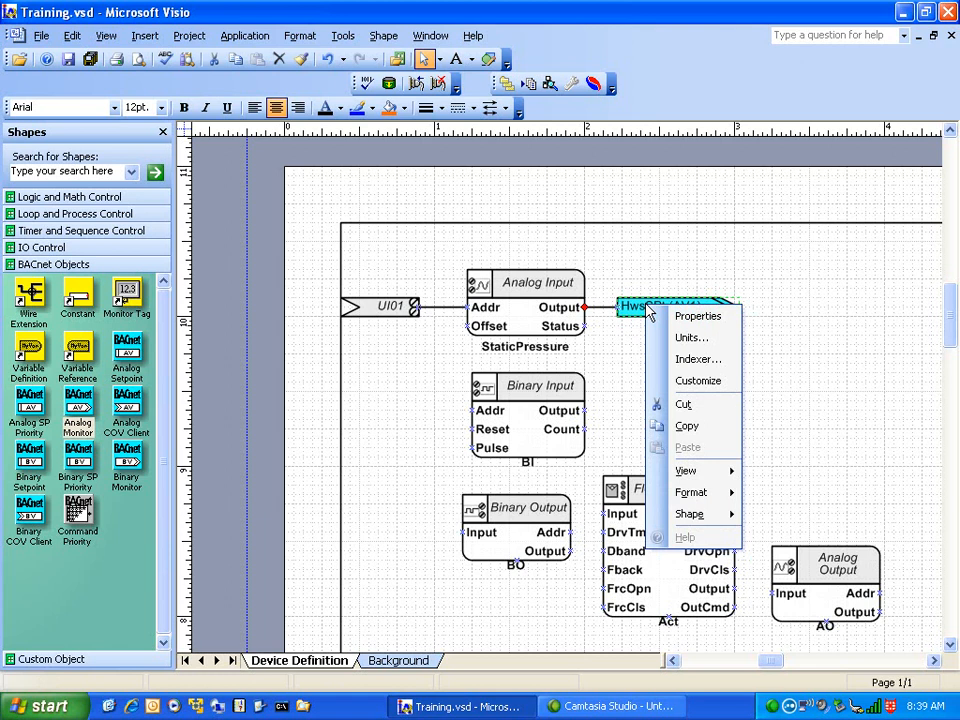
left_click(700, 340)
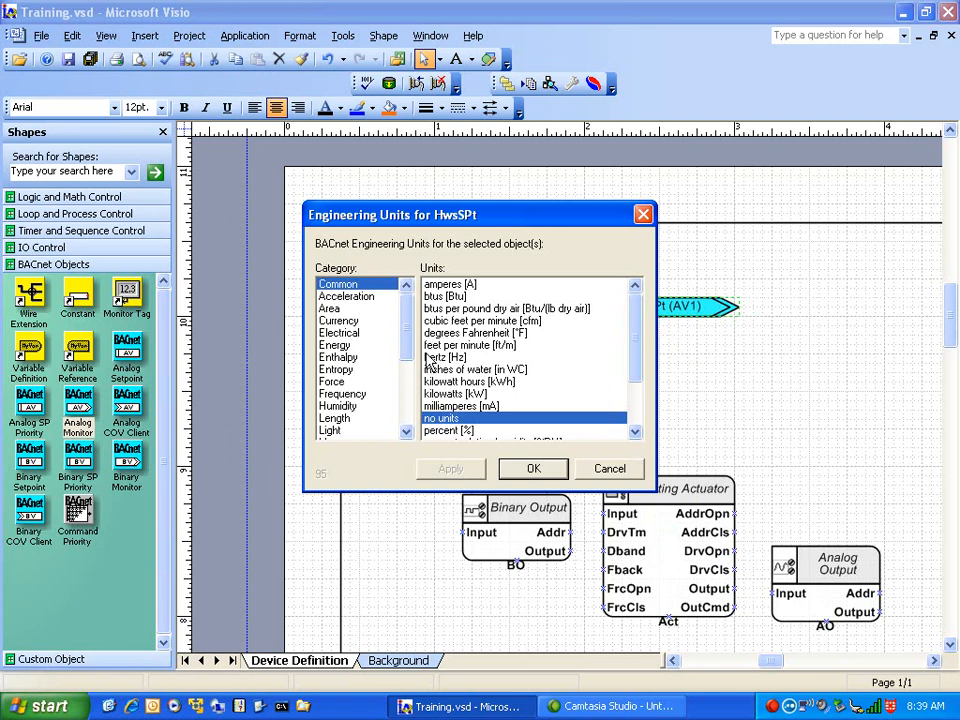
left_click(478, 333)
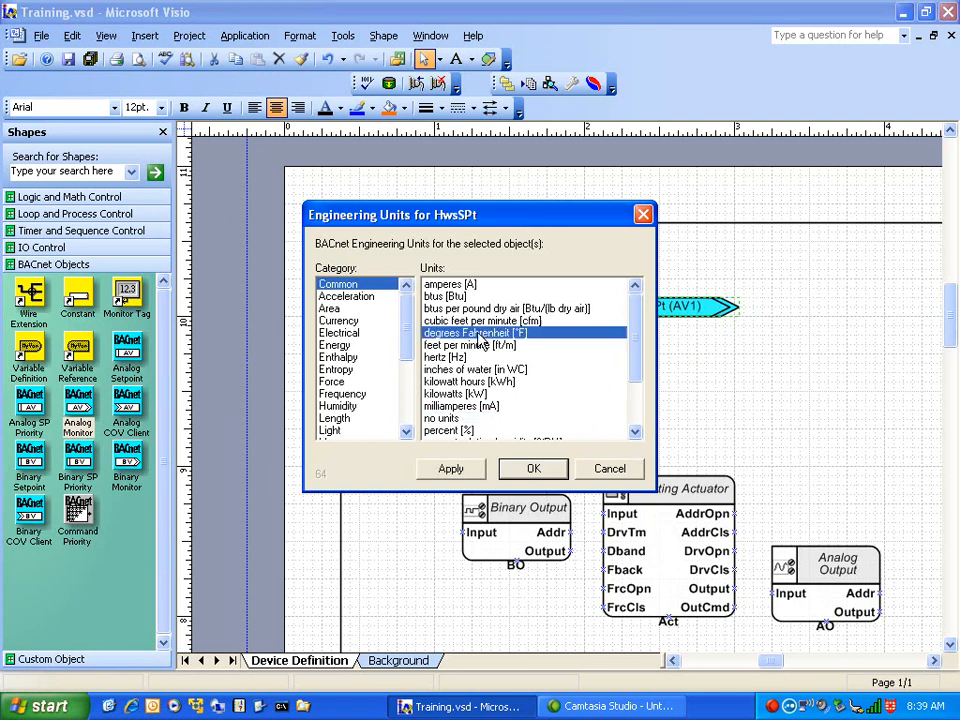
left_click(451, 468)
left_click(534, 468)
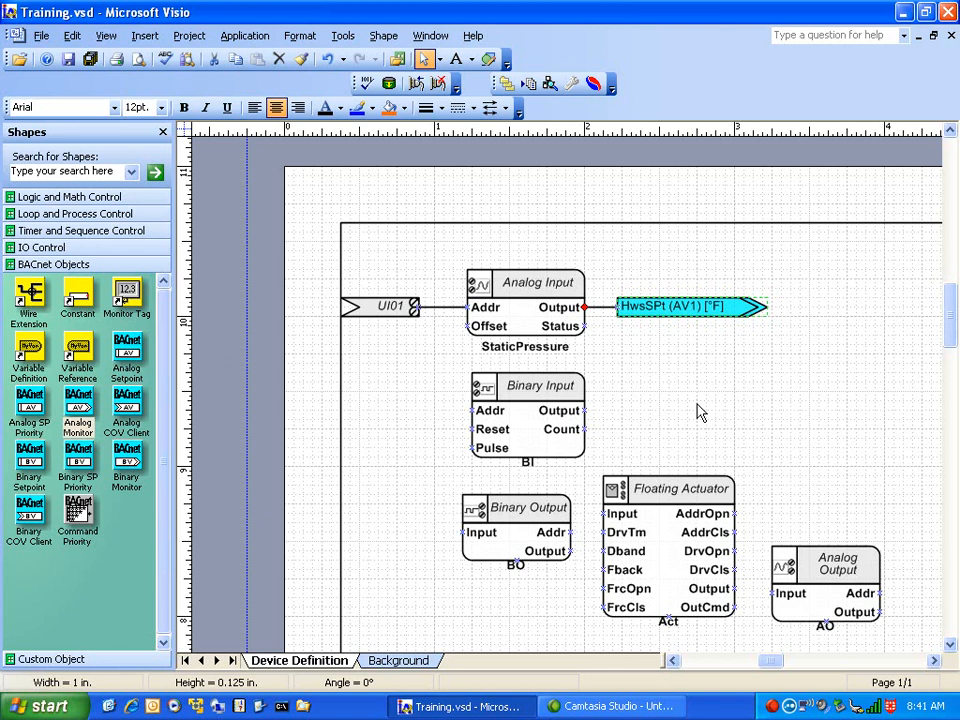
key("Escape")
double_click(657, 313)
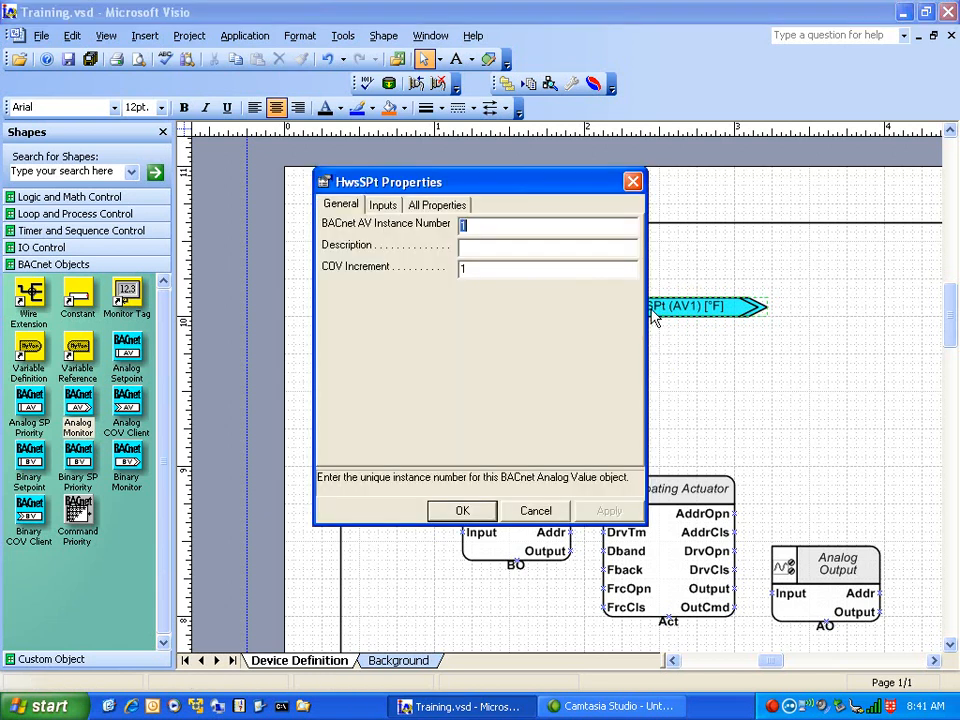
left_click(533, 509)
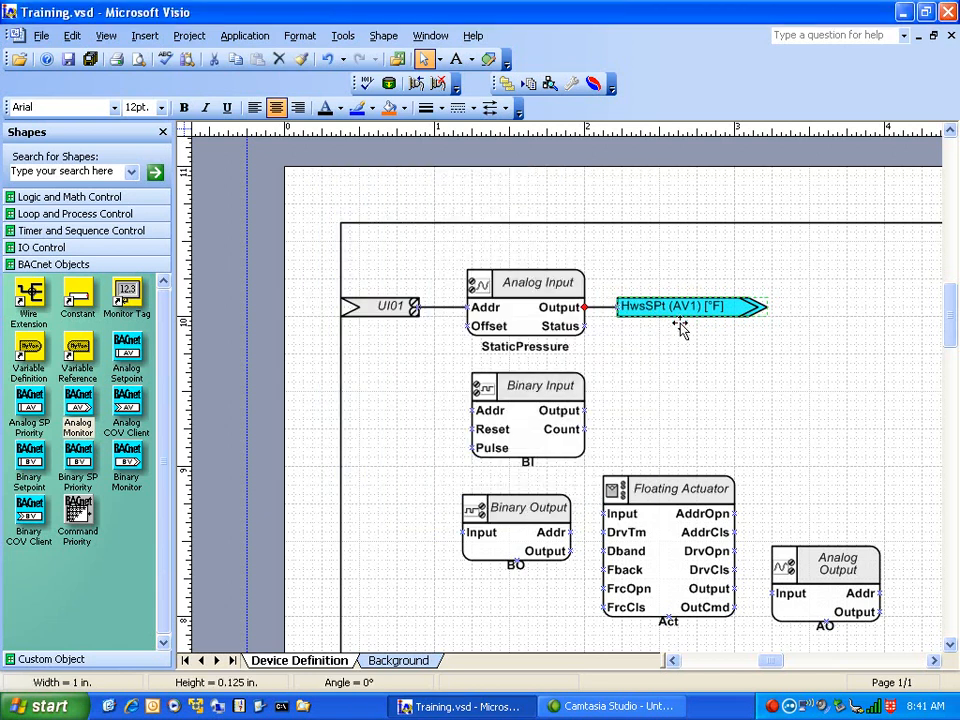
Append _P2P to the monitor's object name so that it reads HwsSPt_P2P, and apply the change
right_click(670, 314)
left_click(718, 390)
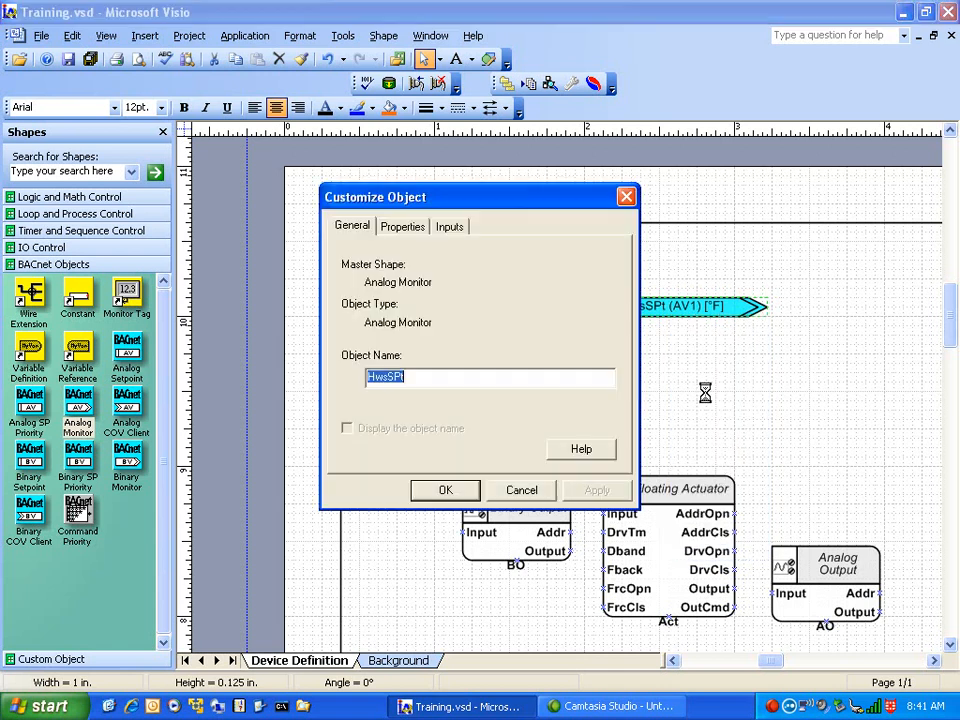
left_click(429, 381)
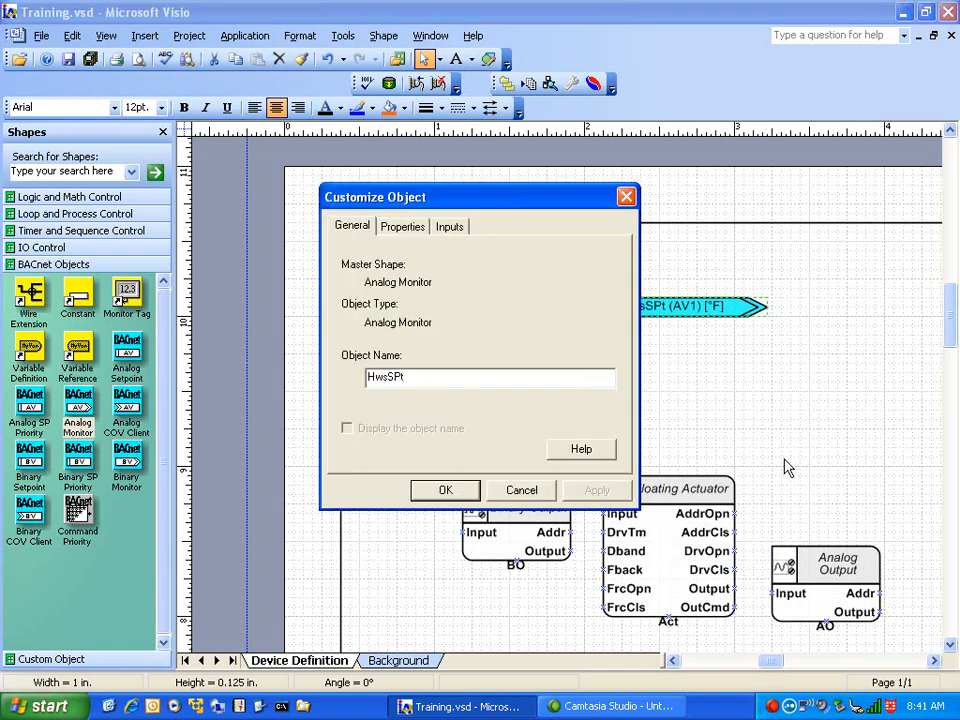
type("_P2P")
left_click(596, 490)
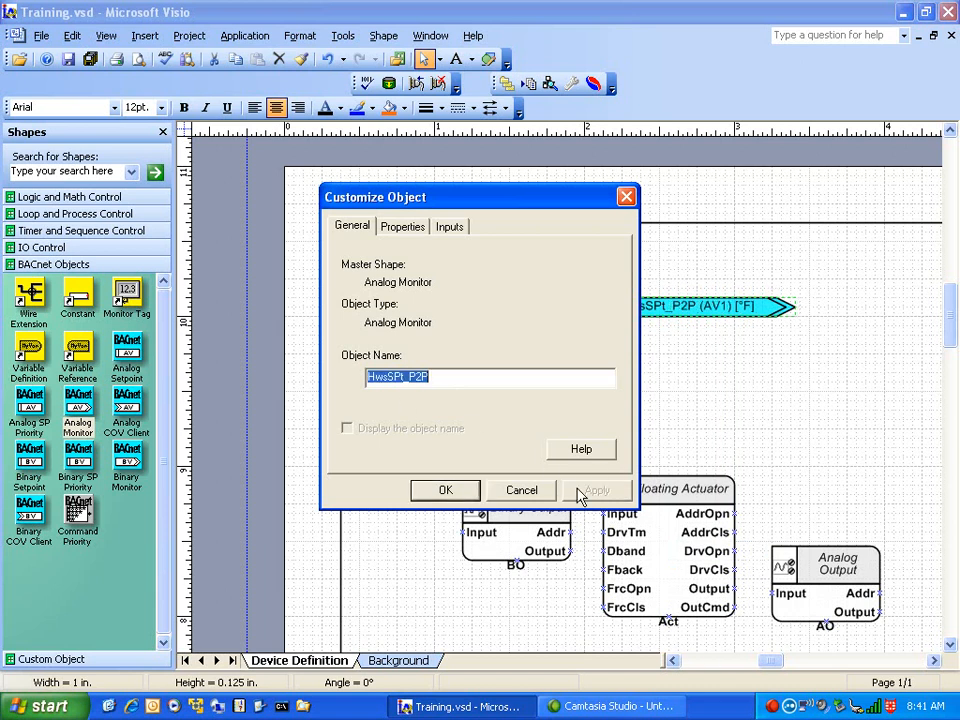
Place a Binary Monitor below the HwsSPt_P2P monitor with its default properties and nudge it slightly left
left_click(465, 492)
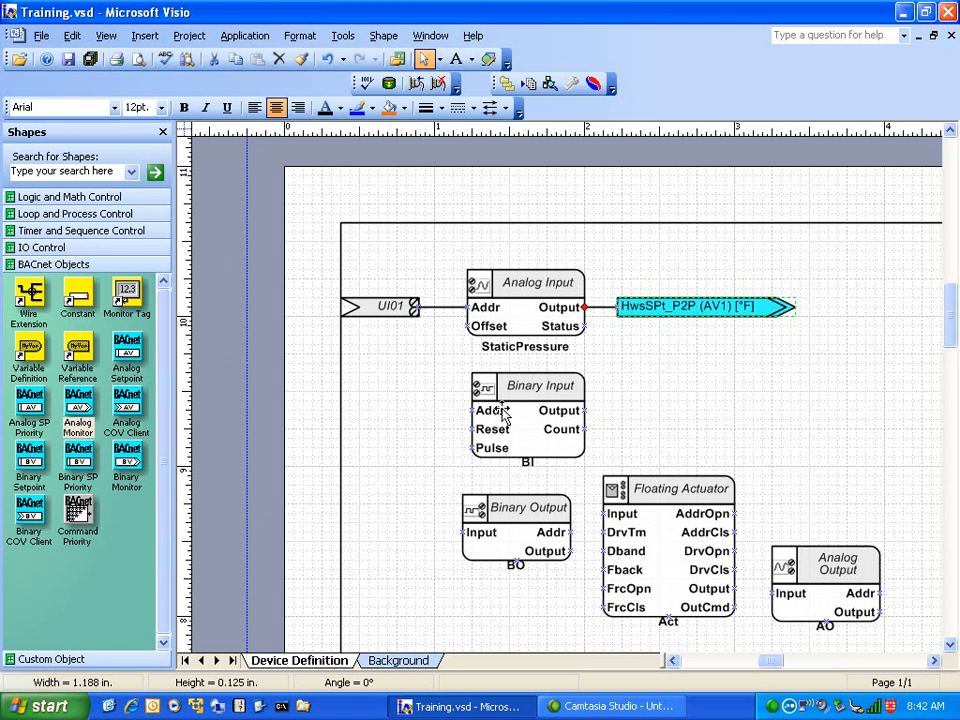
scroll(520, 390, "down", 2)
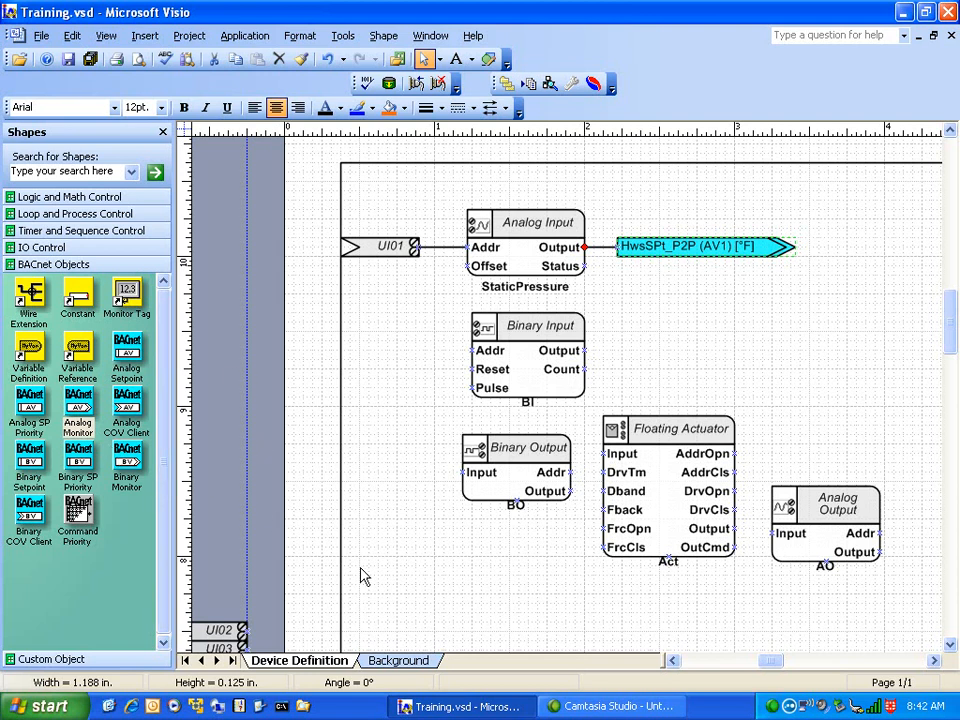
left_click_drag(128, 470, 768, 313)
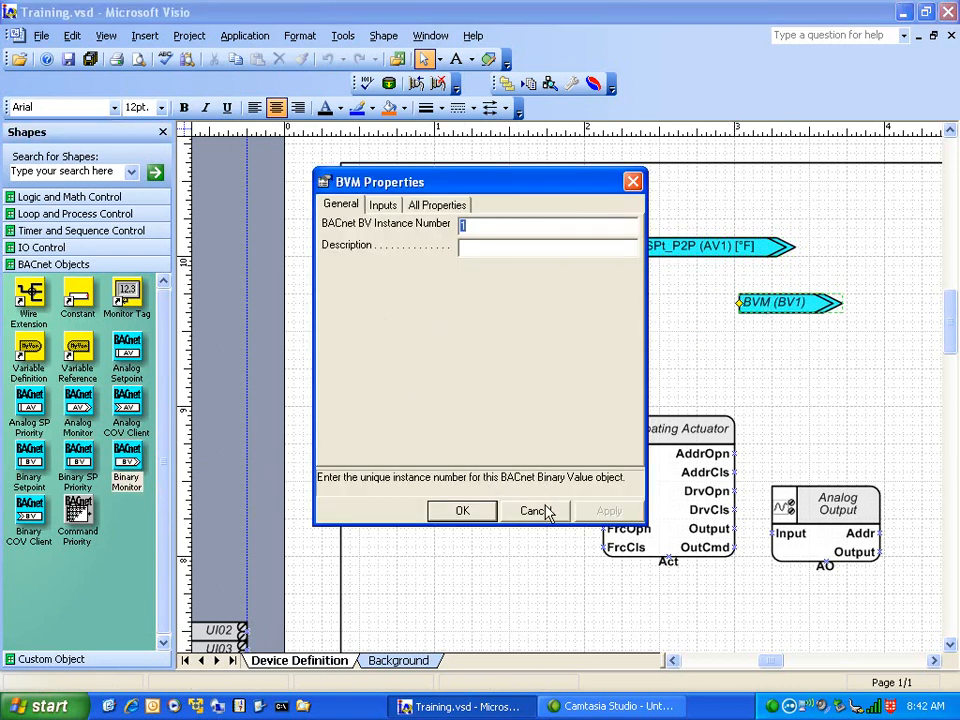
left_click(547, 511)
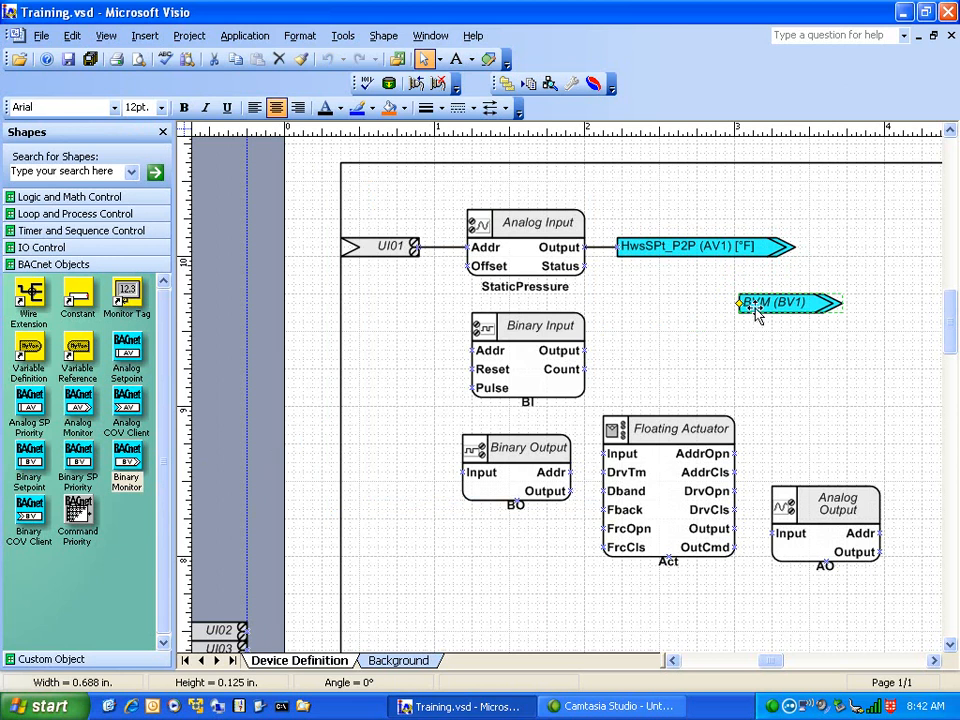
left_click_drag(772, 313, 752, 316)
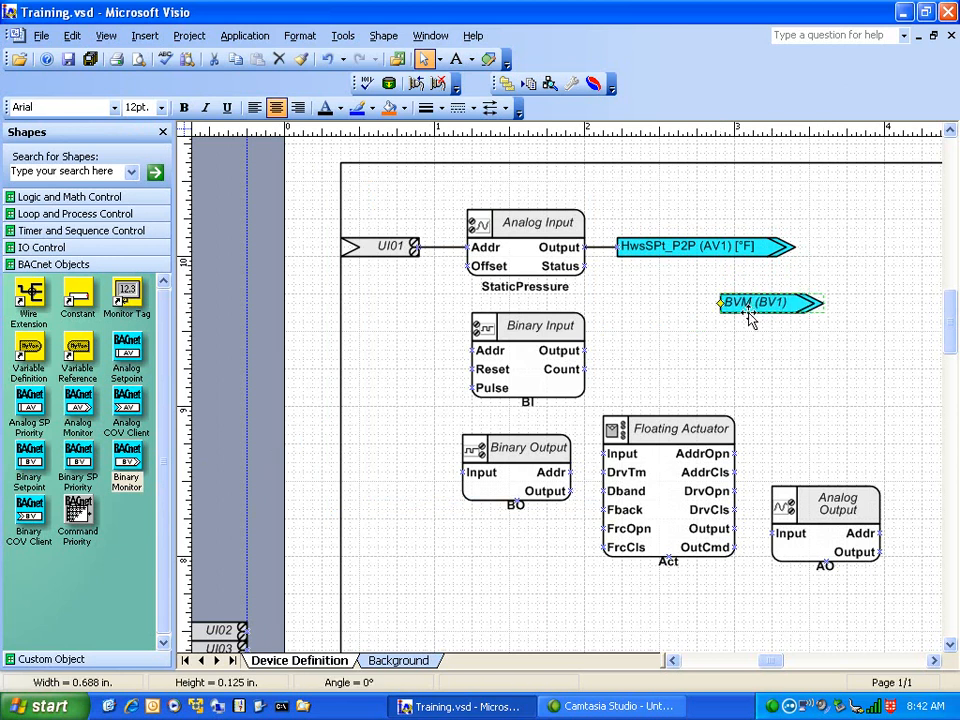
Examine the Binary Monitor's customization settings and the available active and inactive state text pairs without changing them
right_click(754, 308)
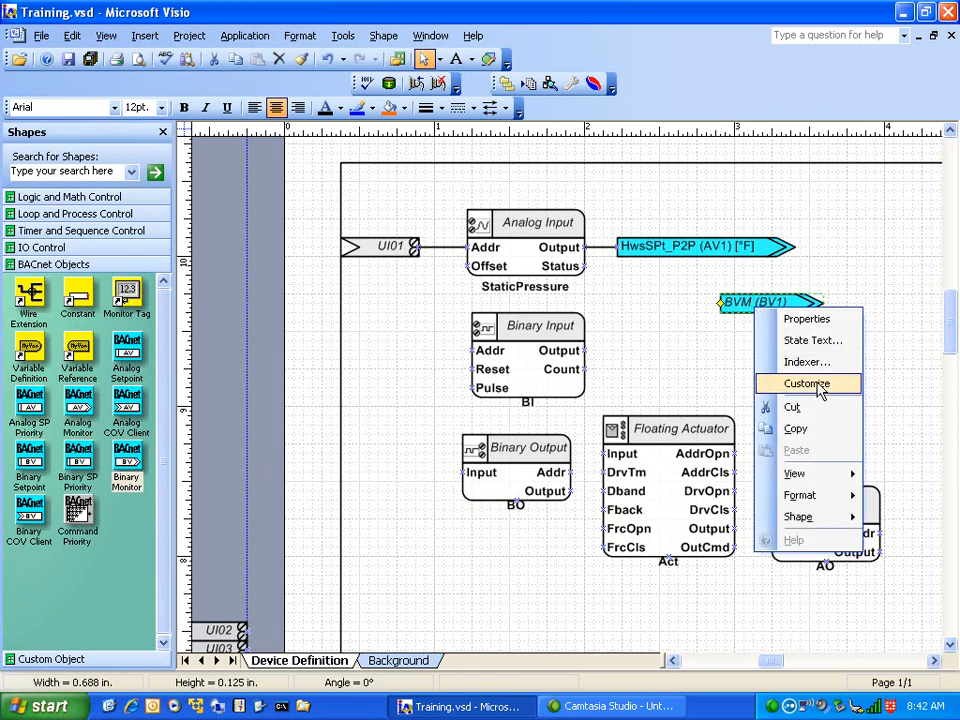
left_click(806, 383)
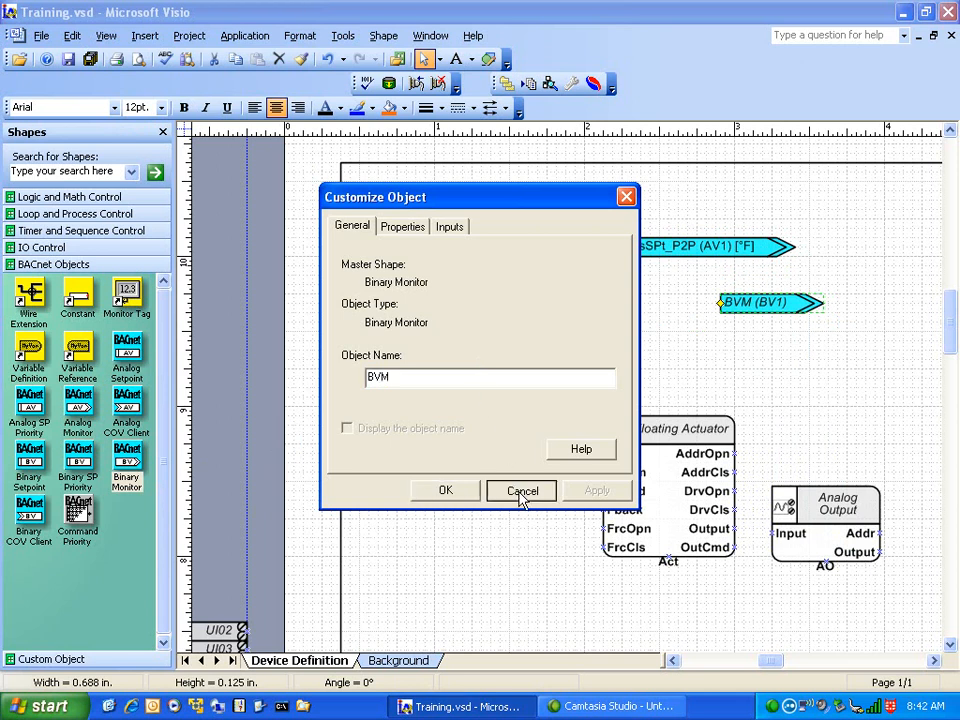
left_click(520, 489)
right_click(753, 315)
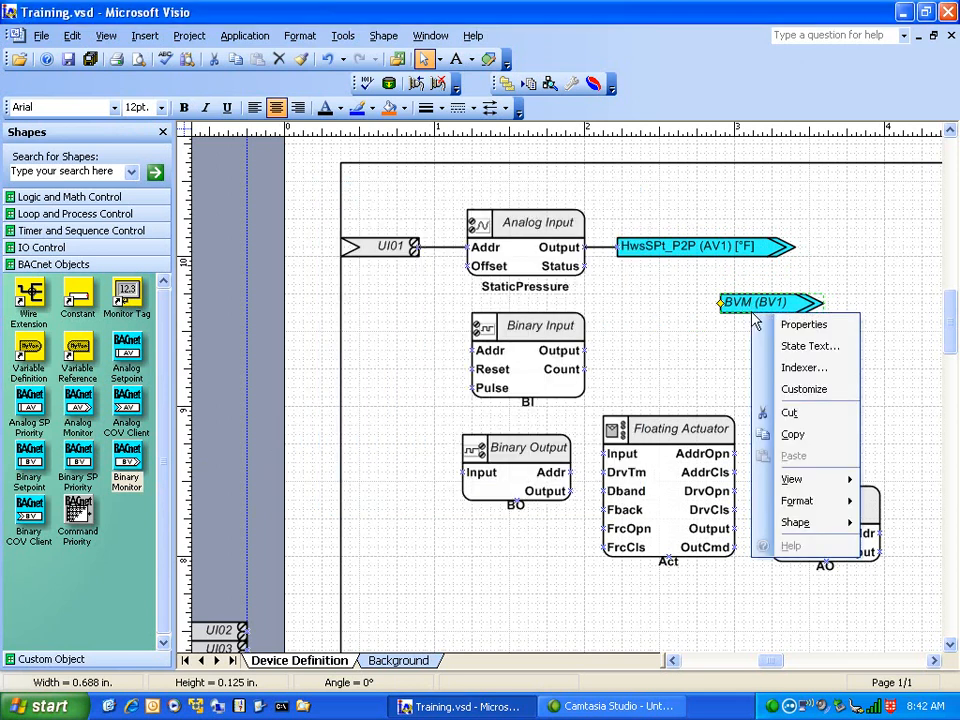
left_click(790, 347)
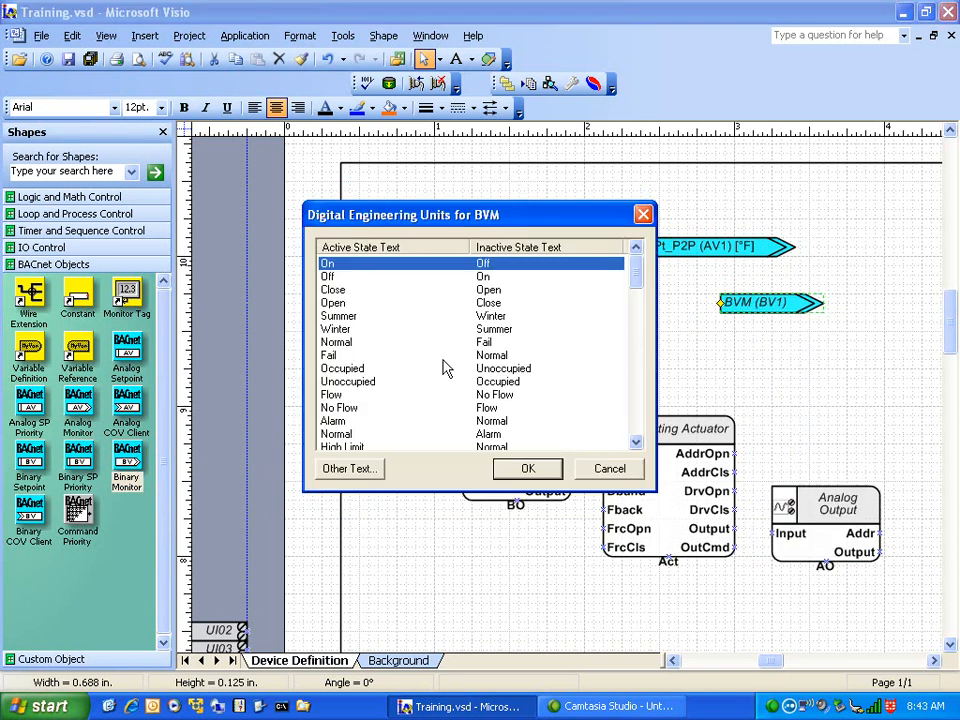
scroll(392, 356, "down", 4)
scroll(392, 356, "down", 14)
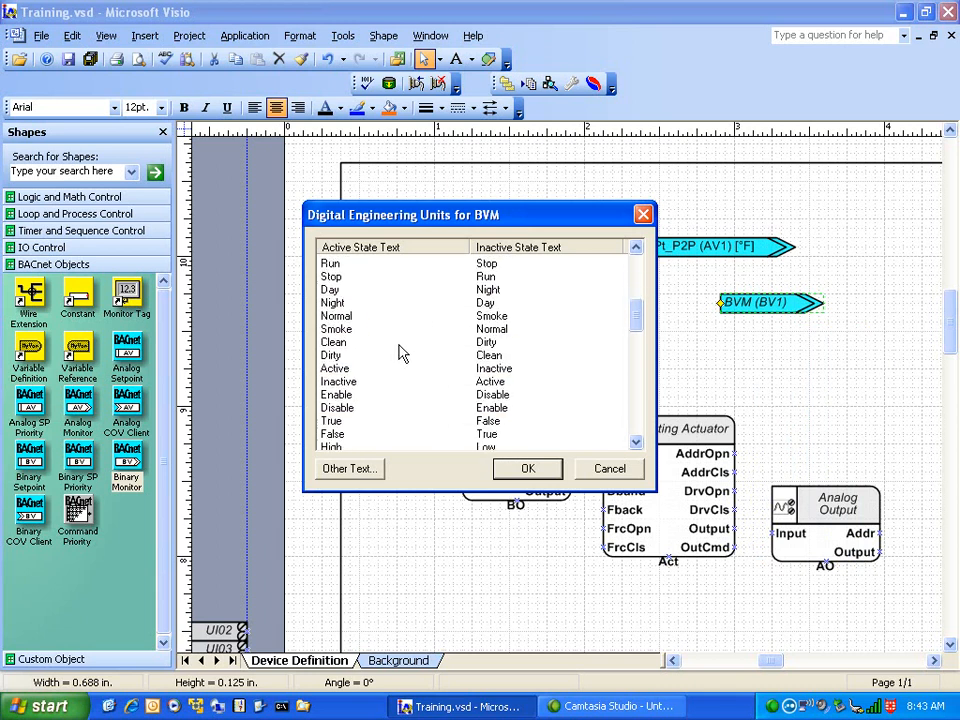
scroll(527, 343, "up", 18)
left_click(609, 468)
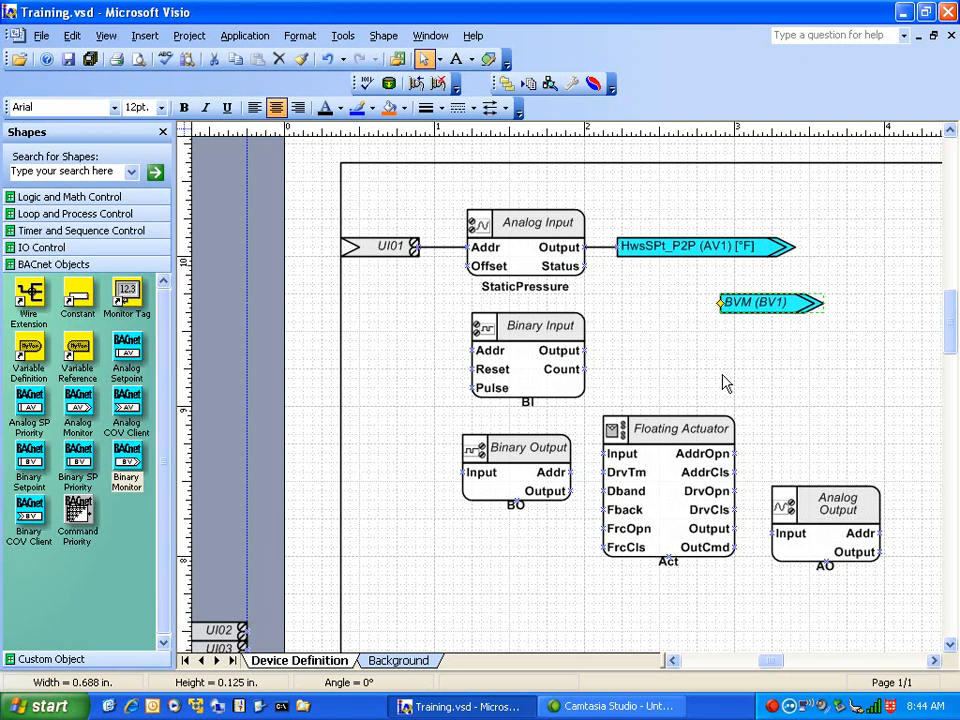
Place an Analog Setpoint and an Analog SP Priority object in the empty area below the Binary Output, aligning their right ends
scroll(450, 330, "down", 3)
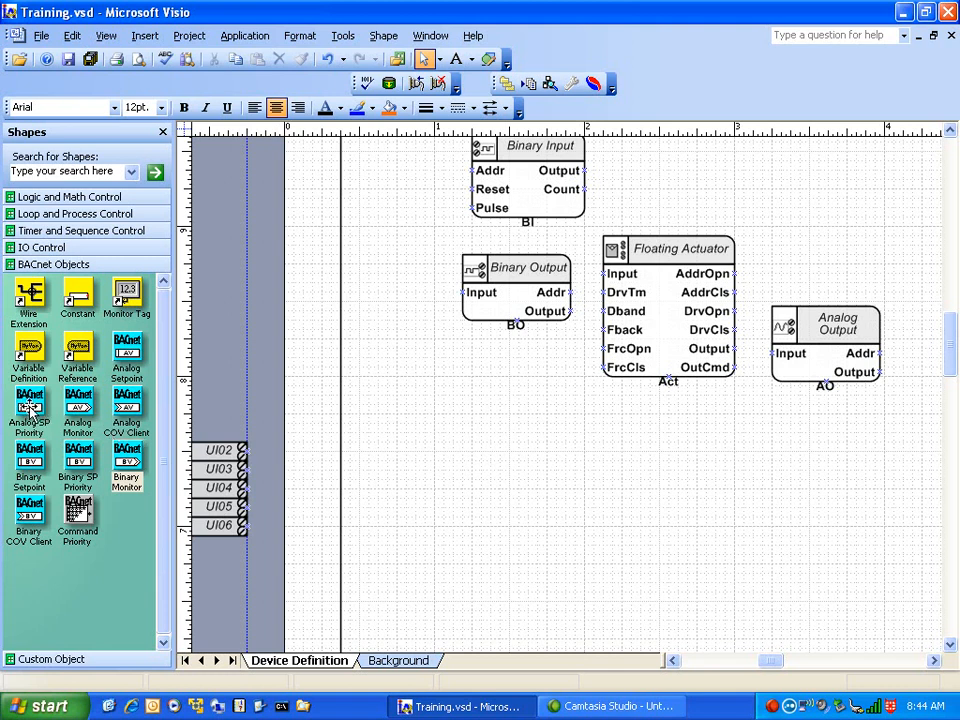
scroll(441, 457, "down", 3)
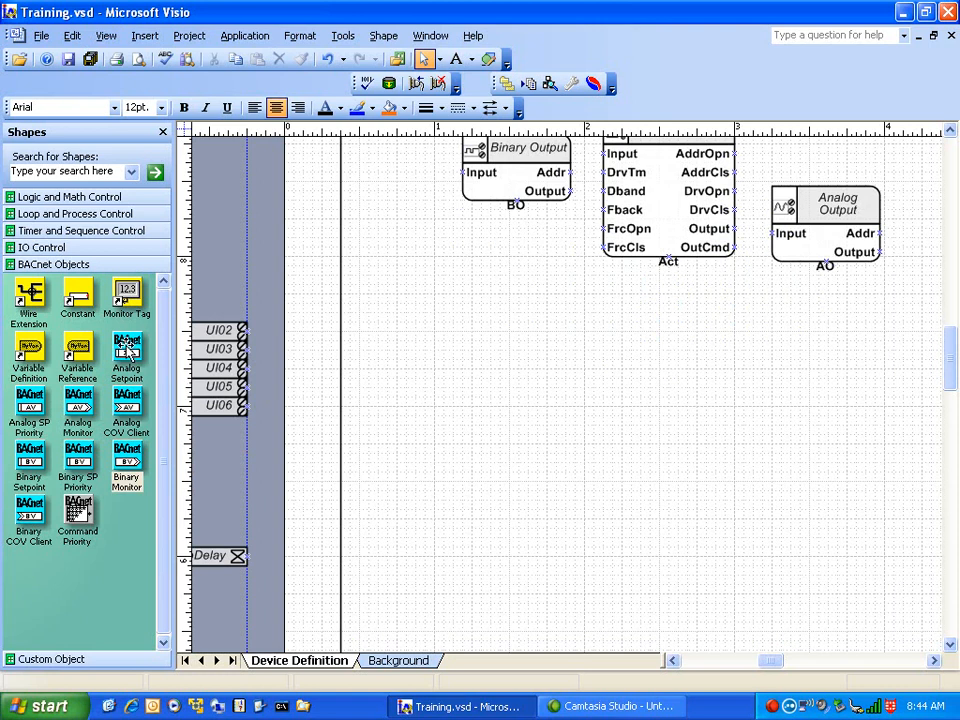
left_click_drag(127, 350, 574, 372)
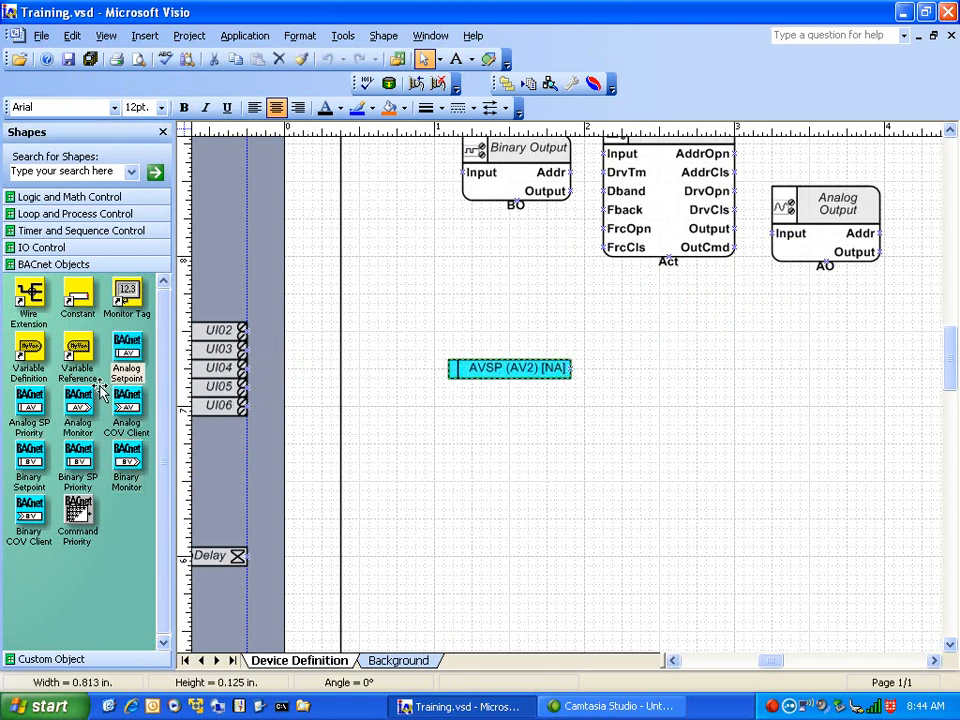
left_click_drag(29, 403, 569, 416)
left_click_drag(553, 368, 543, 368)
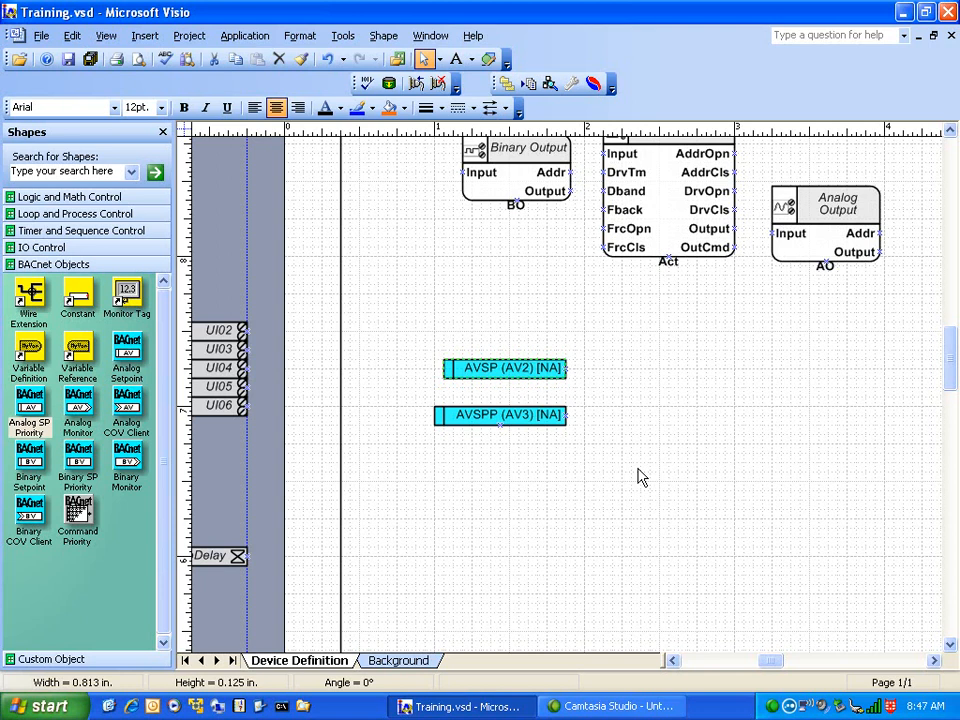
left_click(428, 341)
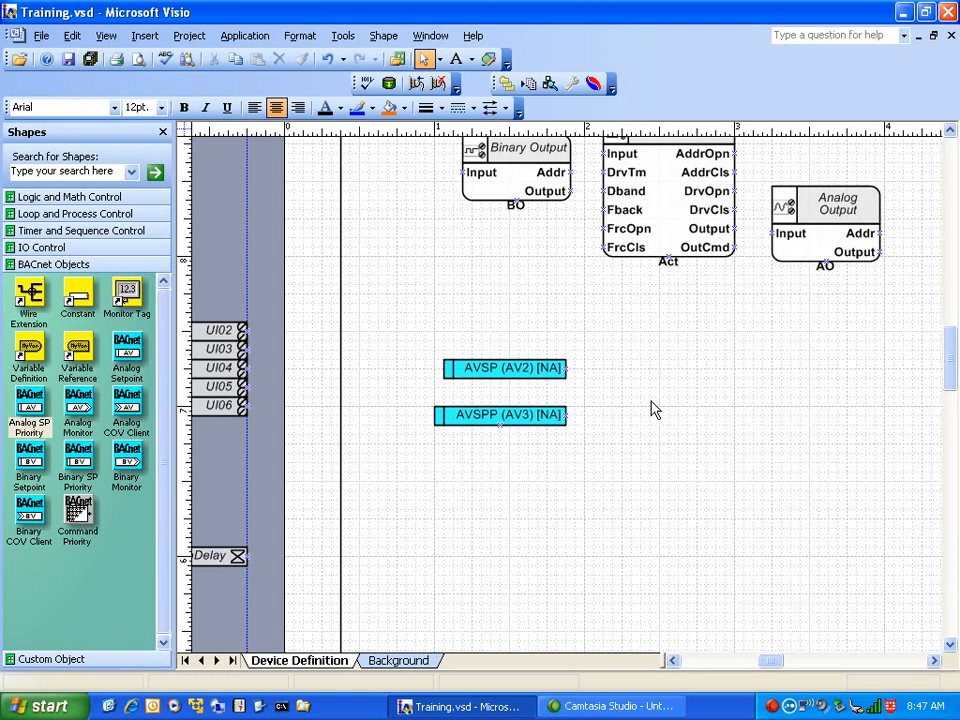
left_click(495, 372)
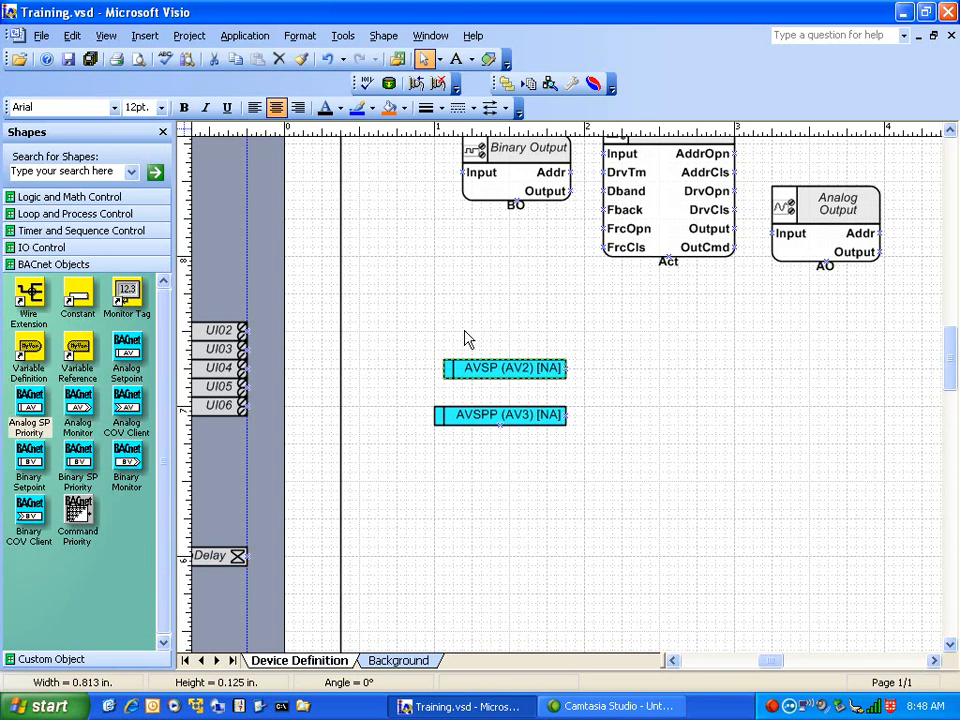
left_click_drag(436, 285, 440, 318)
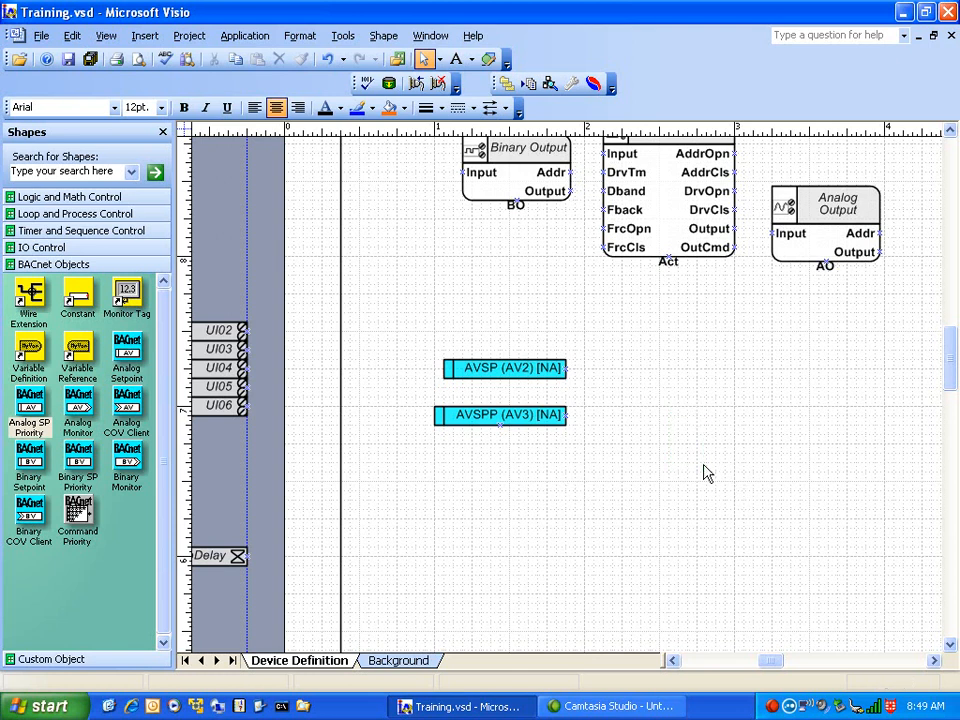
Move the AVSP and AVSPP setpoint objects together a little up and to the left
scroll(566, 448, "down", 2)
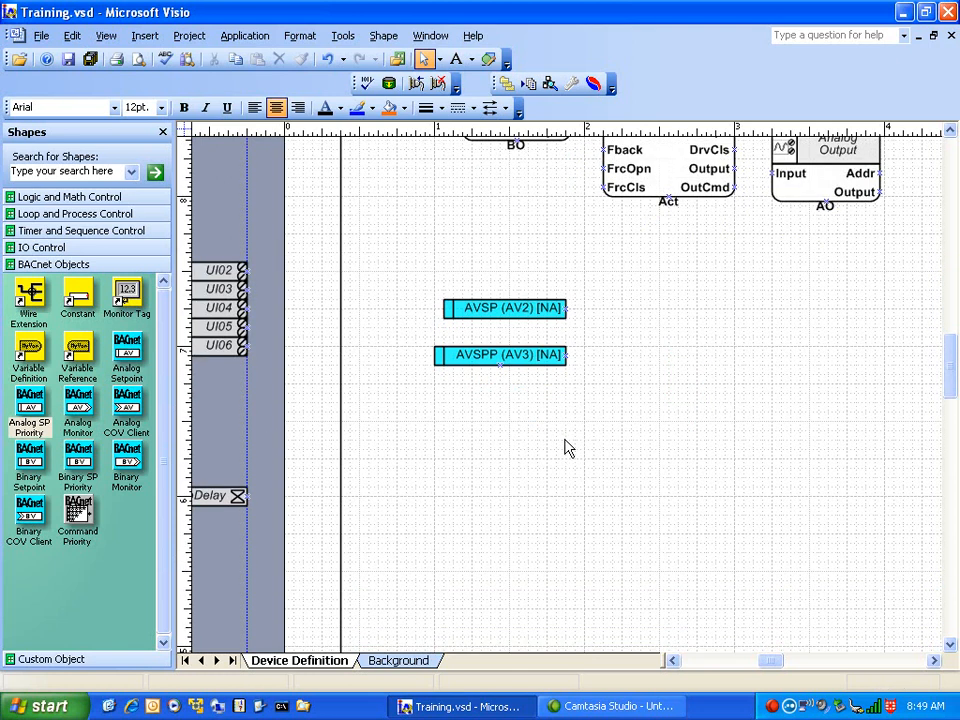
left_click_drag(387, 277, 667, 440)
left_click_drag(482, 311, 454, 273)
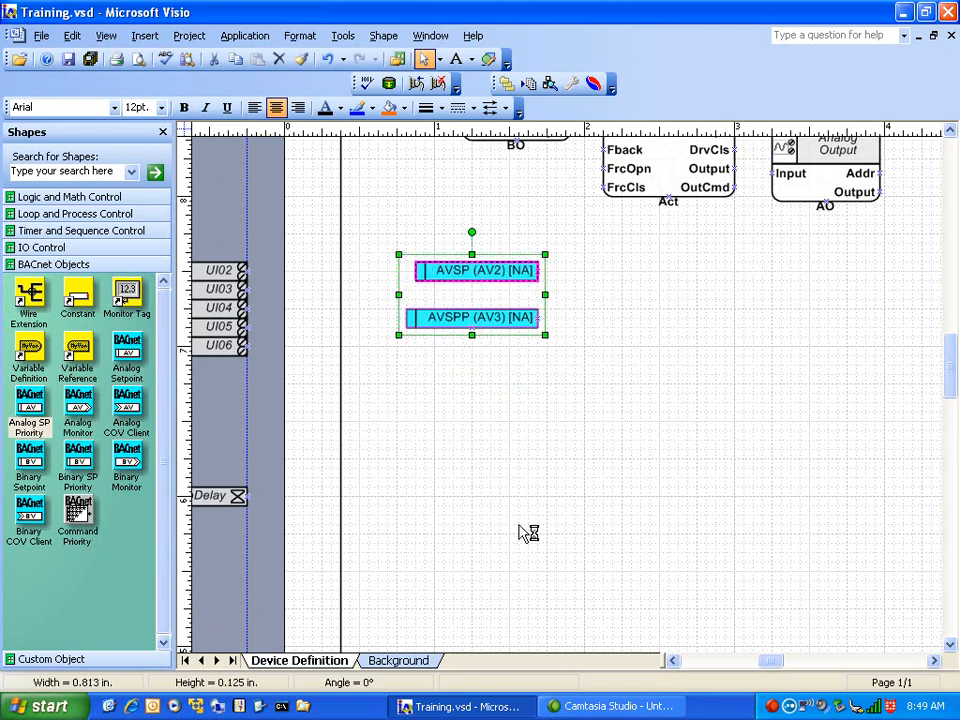
left_click(484, 497)
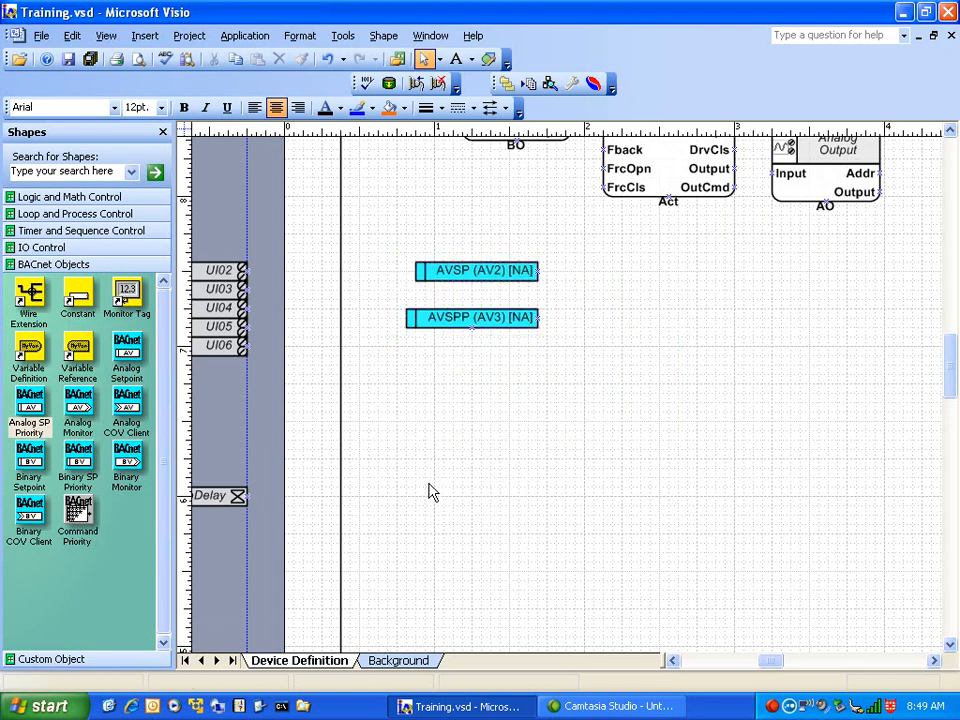
Place an Analog COV Client below the setpoint objects and a Binary COV Client aligned directly beneath it
left_click_drag(126, 403, 514, 443)
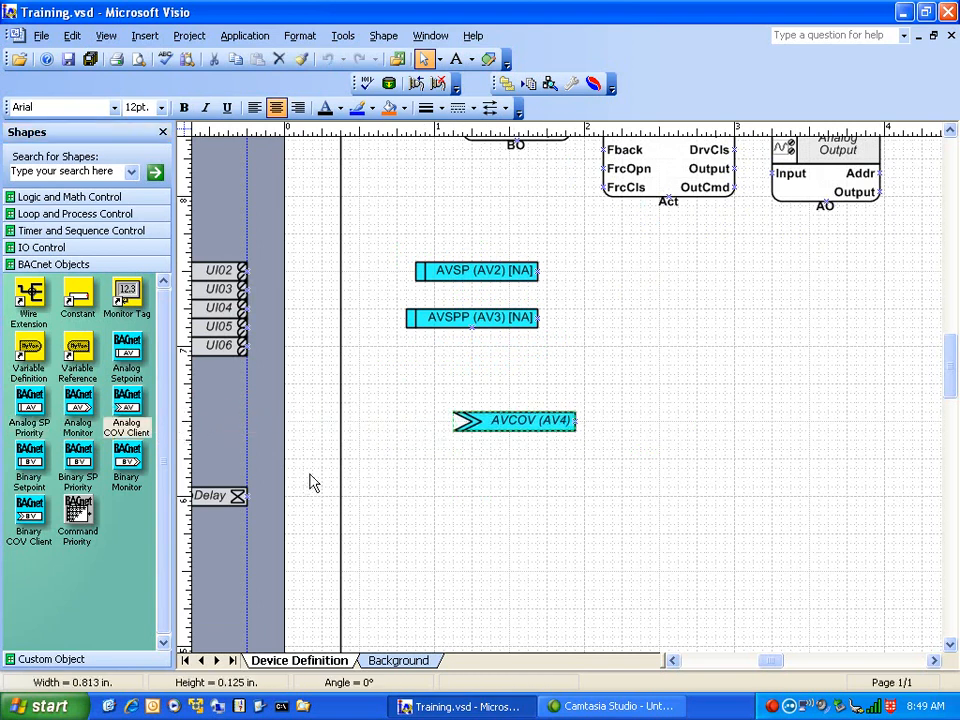
left_click_drag(29, 510, 343, 487)
left_click_drag(410, 492, 581, 462)
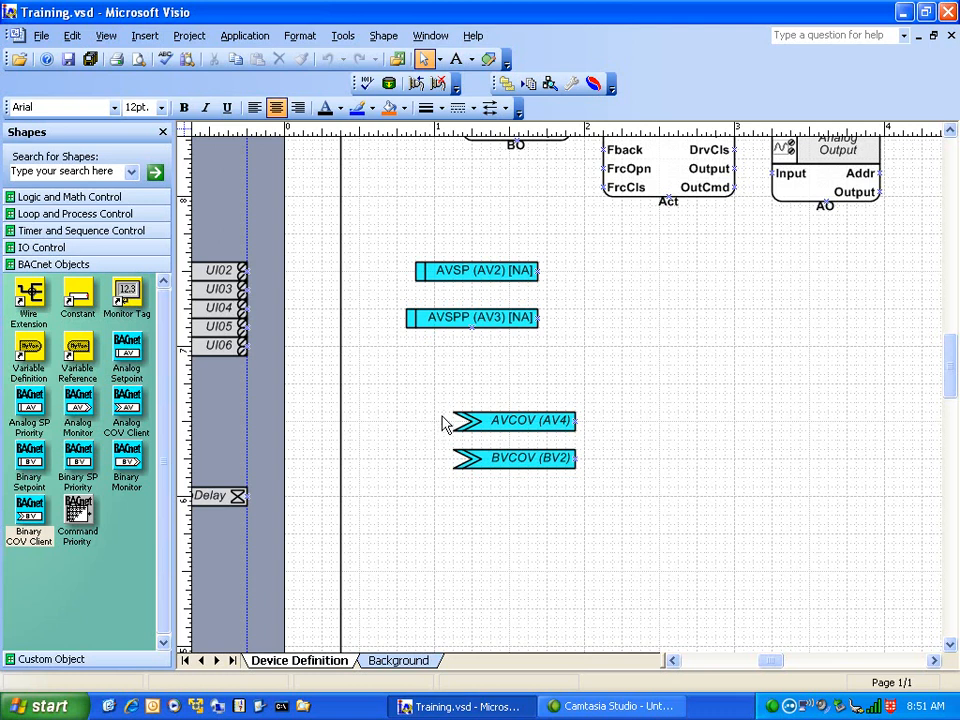
Examine the Analog COV Client's customization settings and its general properties, leaving them at their defaults
left_click(506, 422)
right_click(506, 422)
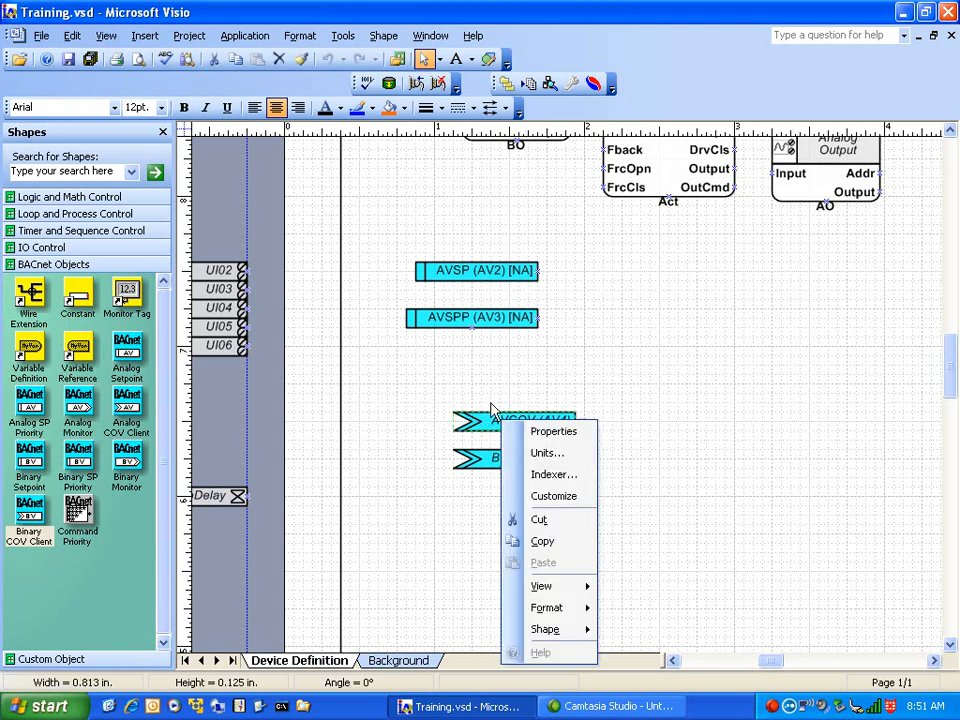
left_click(550, 497)
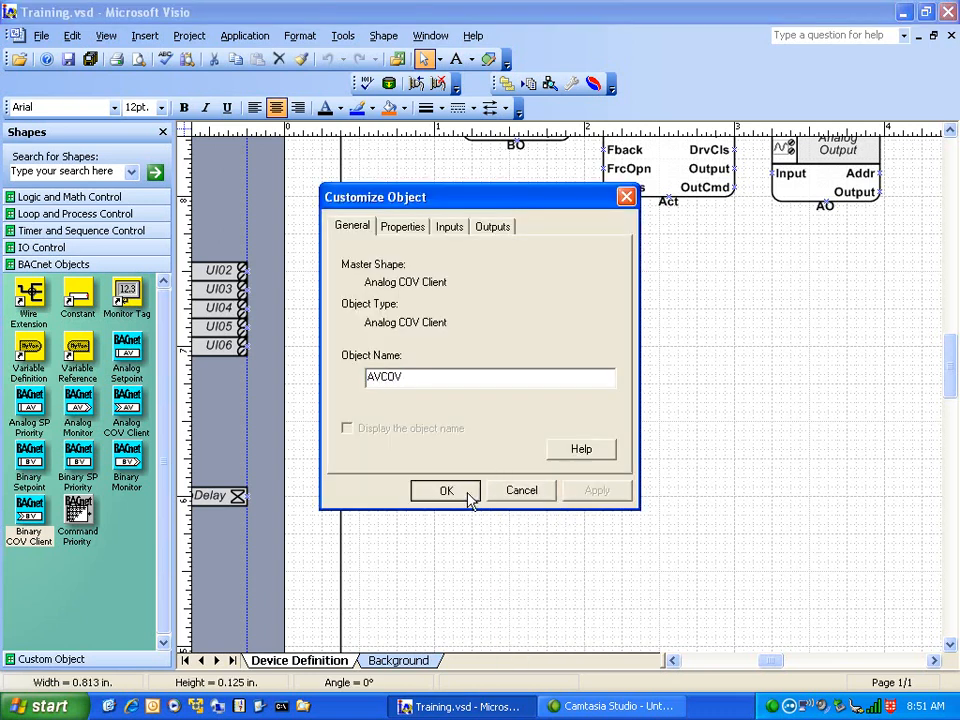
left_click(469, 495)
double_click(516, 420)
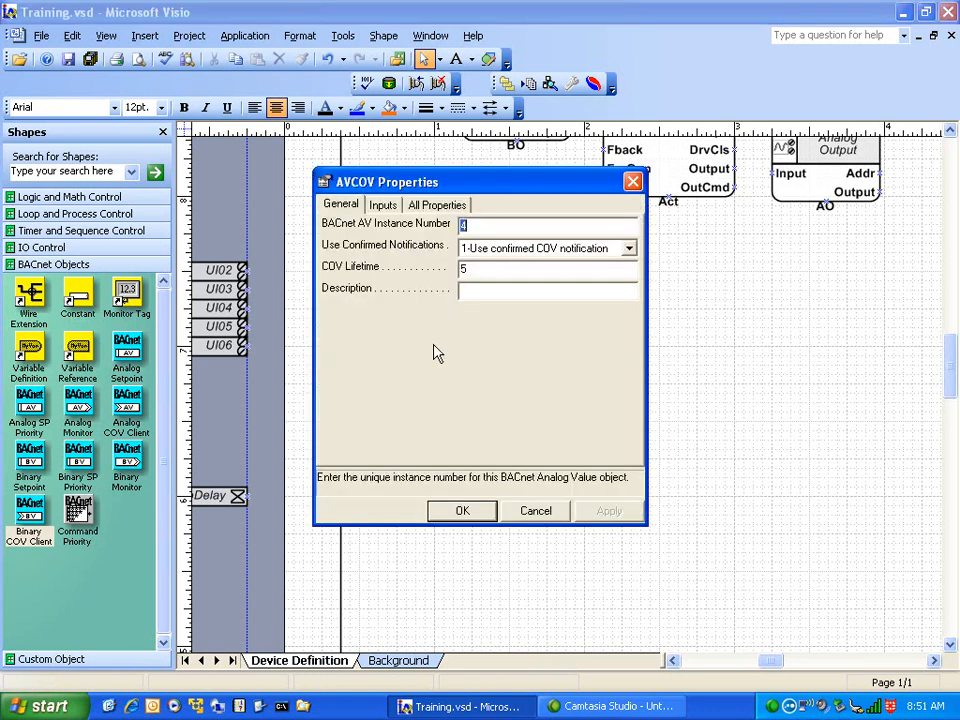
left_click(535, 511)
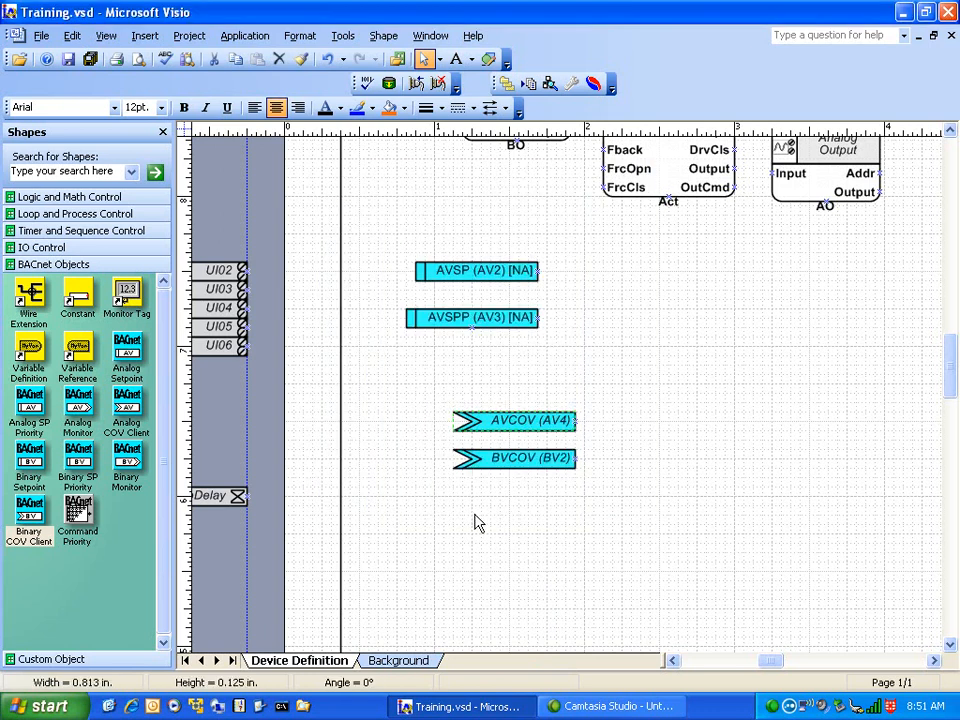
Move the AVCOV and BVCOV client objects slightly upward, keeping them aligned one above the other
left_click_drag(506, 426, 506, 417)
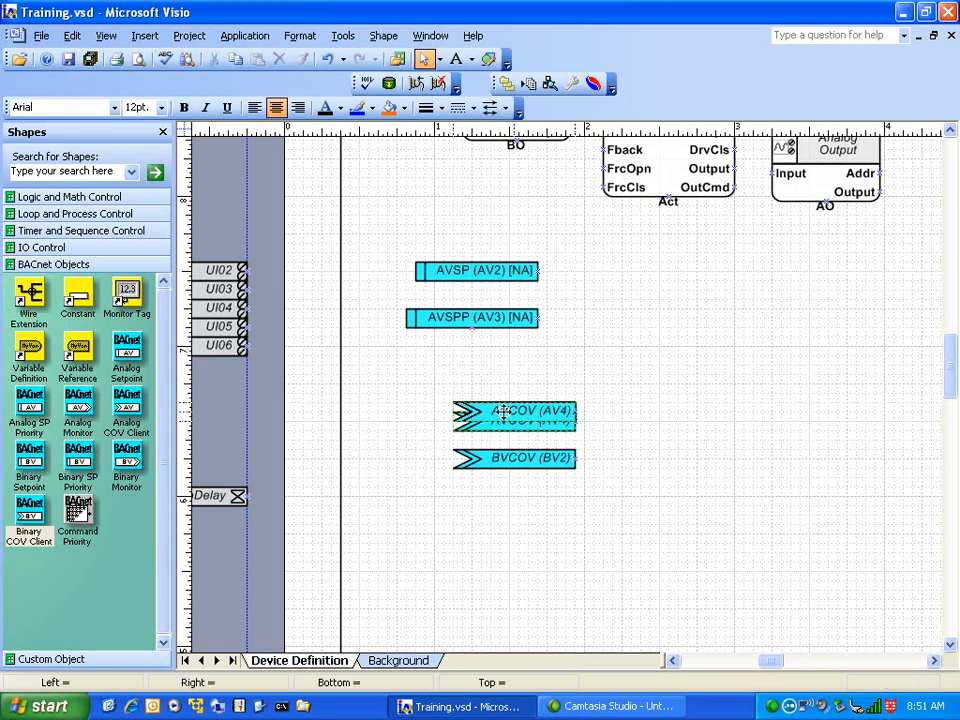
left_click_drag(541, 467, 541, 458)
left_click(677, 420)
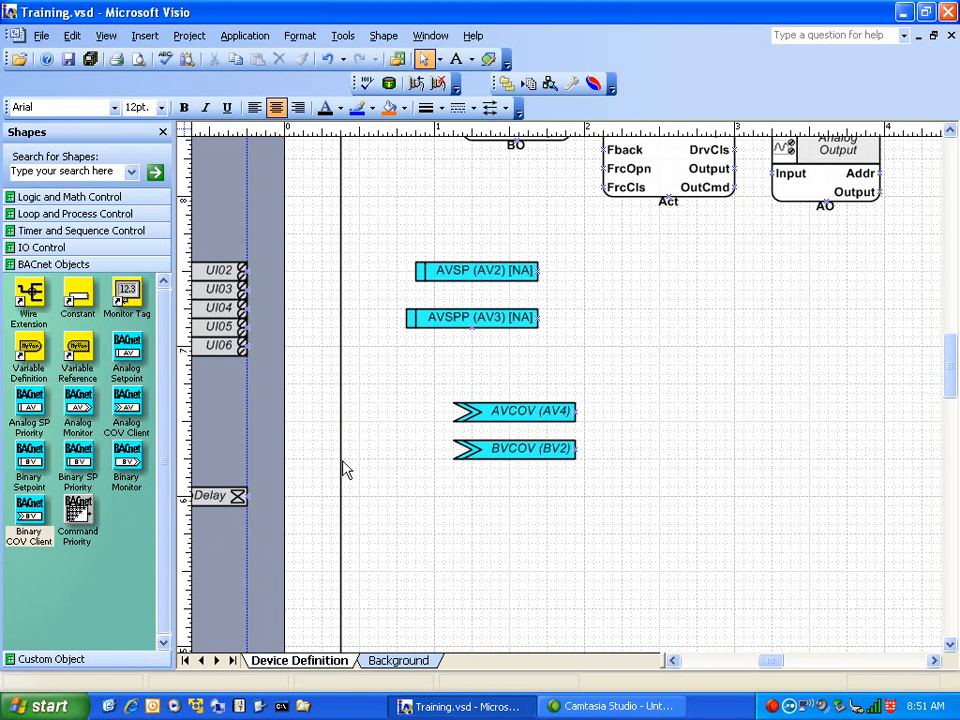
Review the placed blocks and BACnet objects across the drawing, zooming out to the overall layout and in on the input, output and actuator blocks
scroll(716, 448, "up", 10)
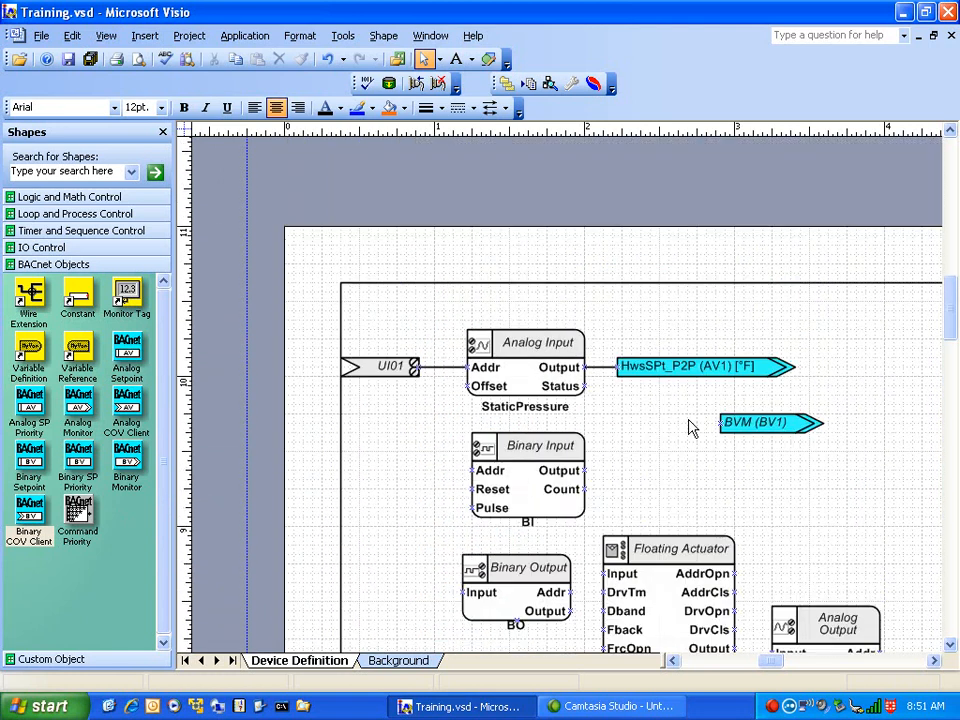
left_click(558, 362)
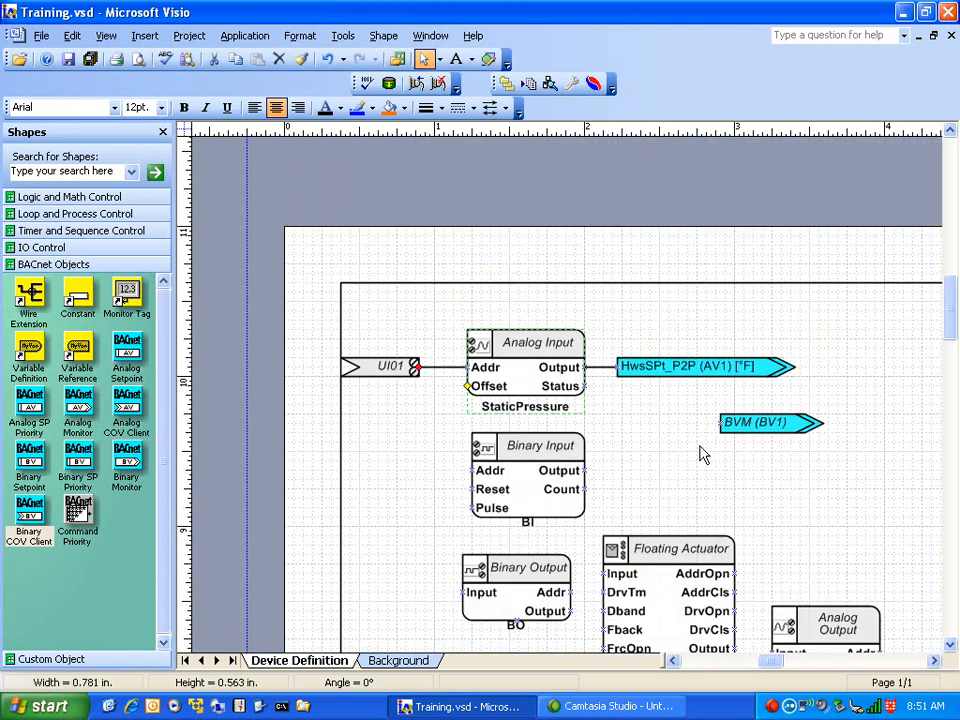
scroll(705, 455, "down", 10)
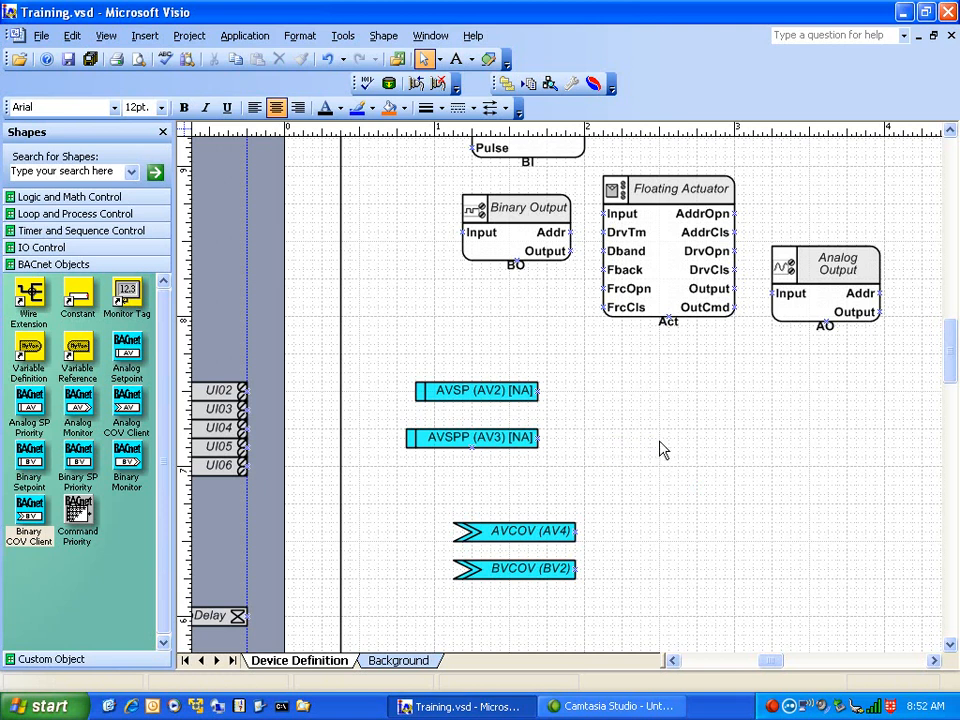
left_click(664, 281)
right_click(696, 420, "ctrl+shift")
mouse_move(791, 429)
left_mouse_down()
mouse_move(521, 414)
mouse_move(795, 414)
left_mouse_up()
left_click_drag(553, 410, 703, 476)
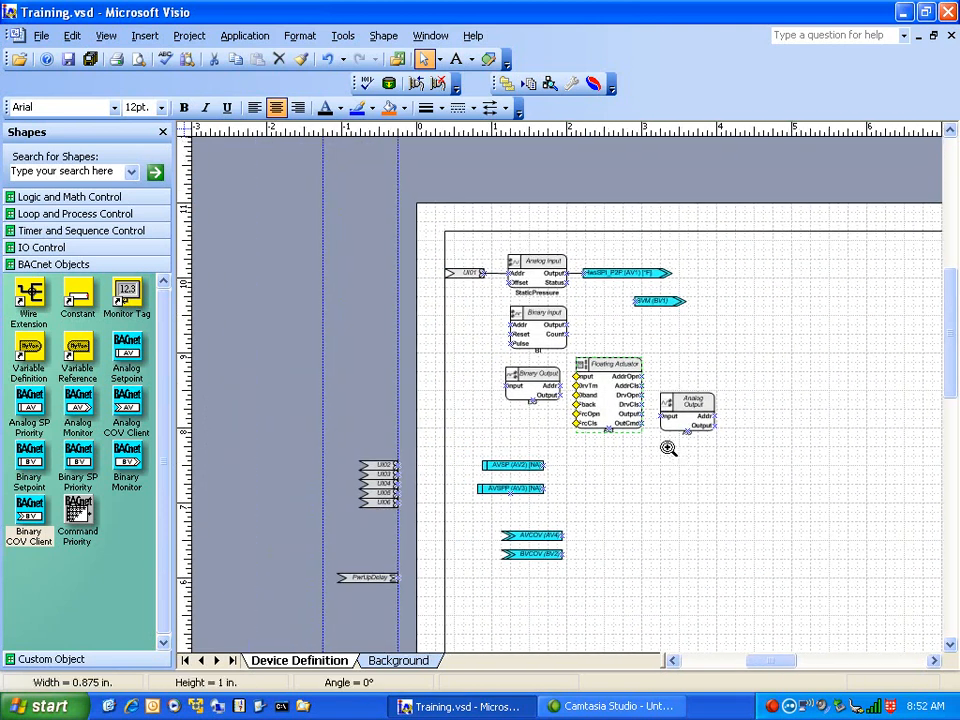
left_click(587, 381, "ctrl+shift")
left_click(587, 381, "ctrl+shift")
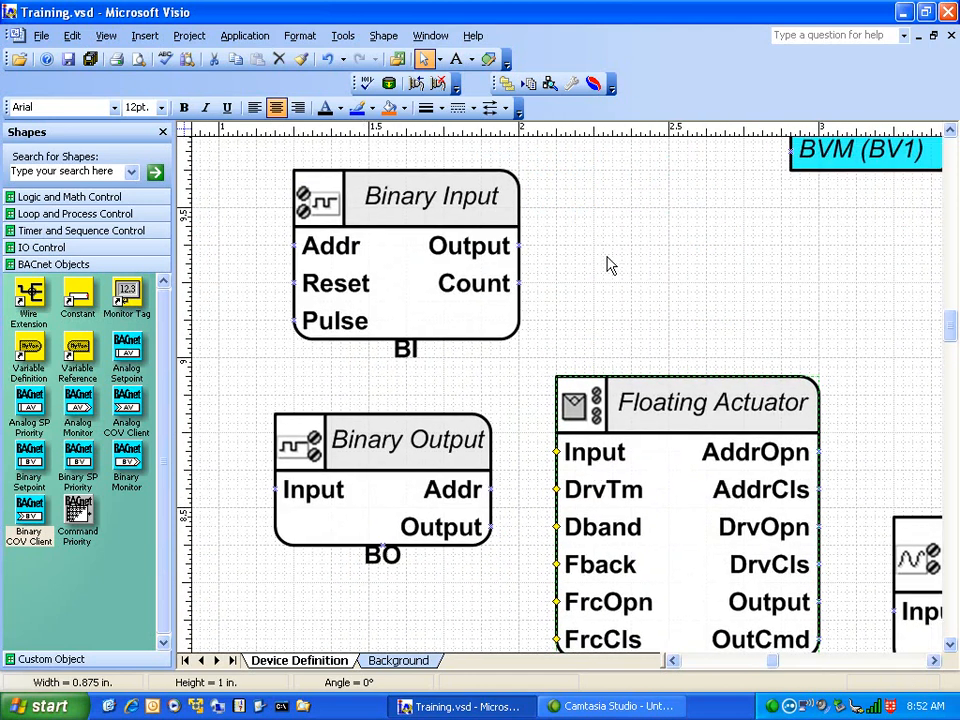
left_click(467, 251)
left_click(703, 300)
right_click(544, 428, "ctrl+shift")
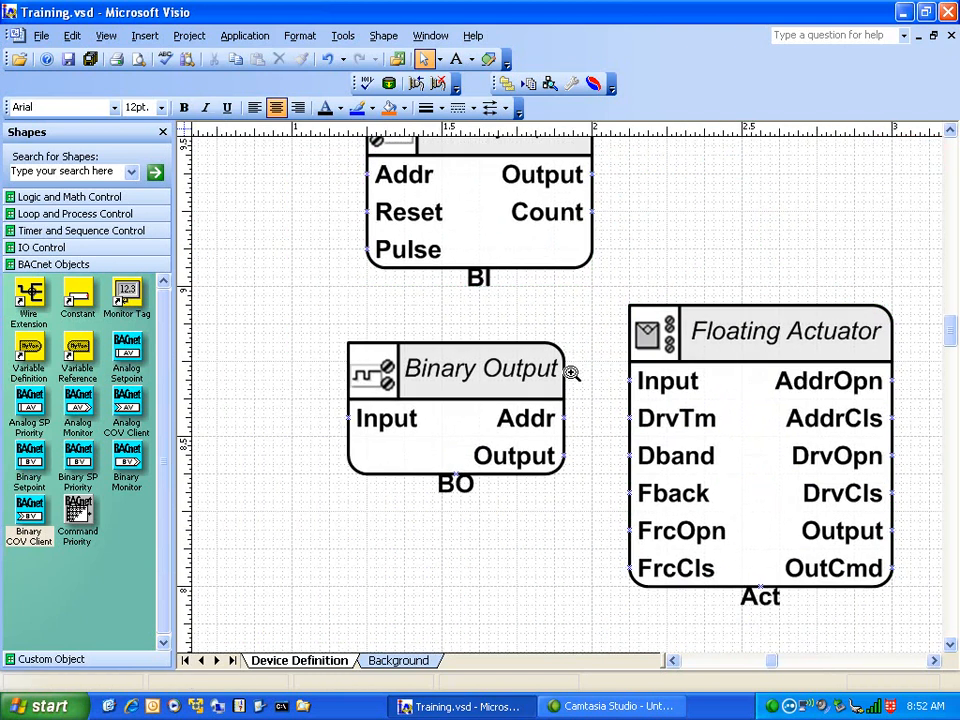
Examine the input, output and actuator blocks together with the analog setpoint and COV client objects below them
right_click(549, 394, "ctrl+shift")
left_click_drag(550, 392, 632, 298)
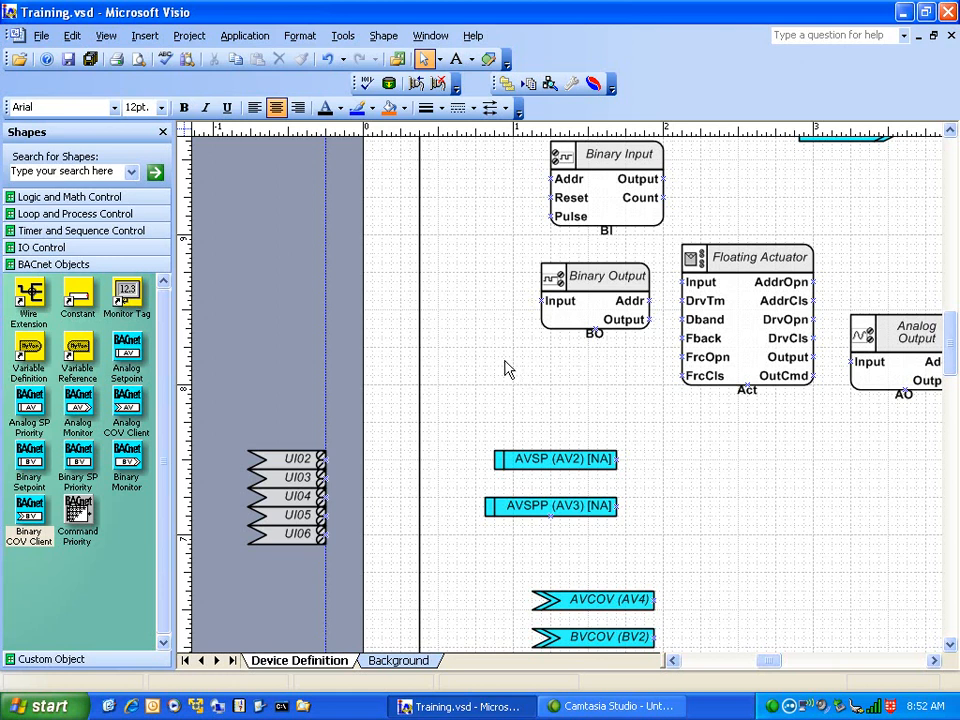
scroll(500, 376, "down", 3)
scroll(498, 380, "down", 3)
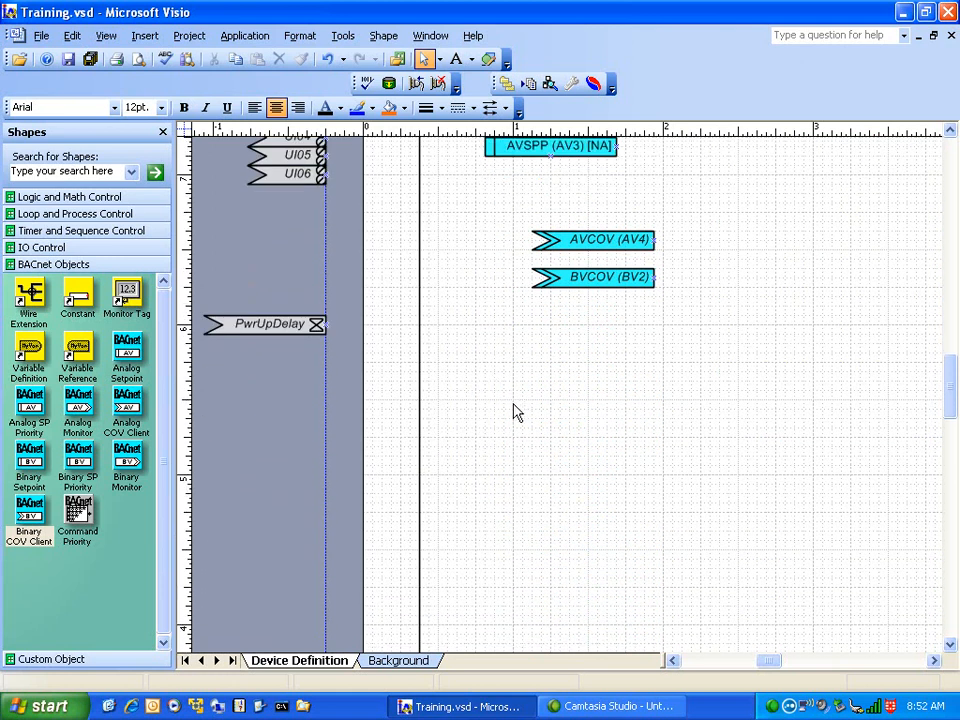
scroll(550, 476, "up", 4)
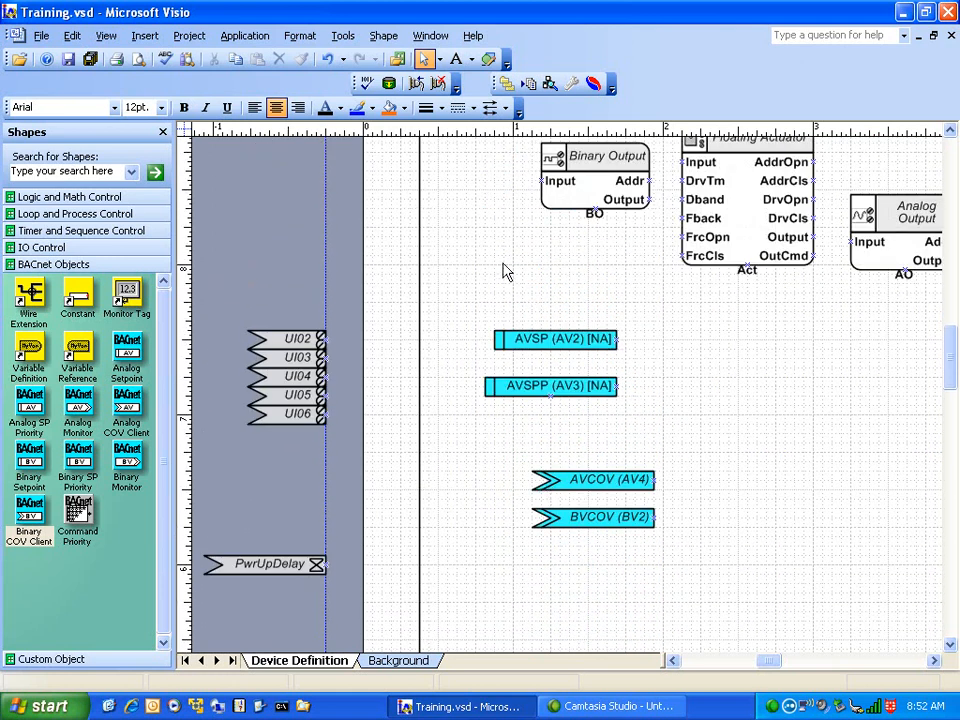
left_click(642, 207)
left_click(743, 213)
scroll(690, 506, "up", 4)
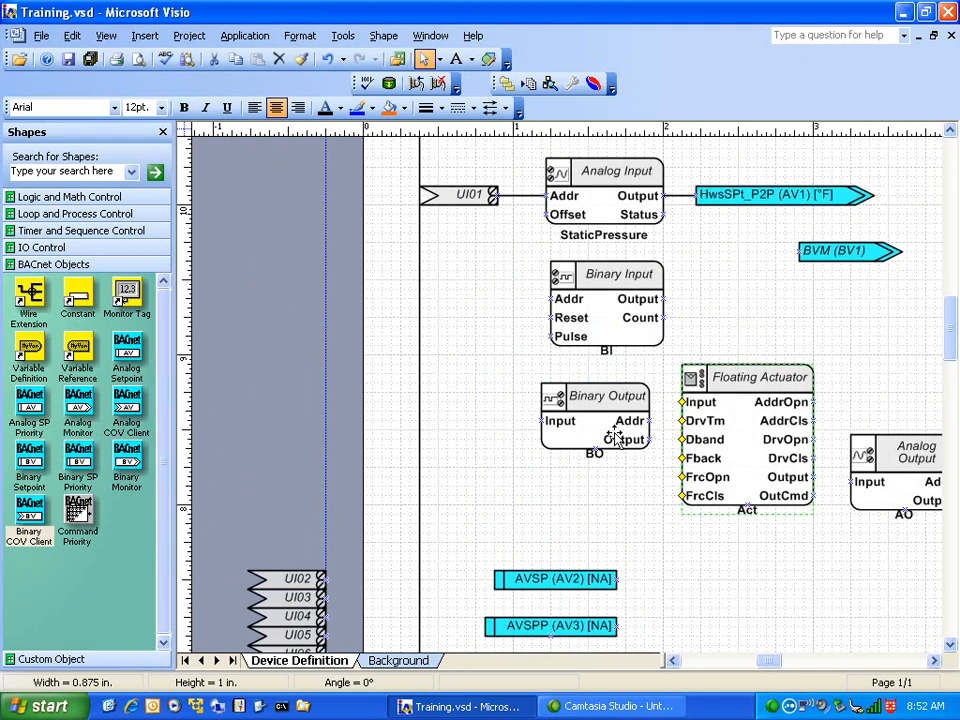
left_click_drag(504, 351, 326, 426)
mouse_move(467, 381)
left_mouse_down()
mouse_move(510, 423)
mouse_move(528, 341)
left_mouse_up()
left_click(330, 400)
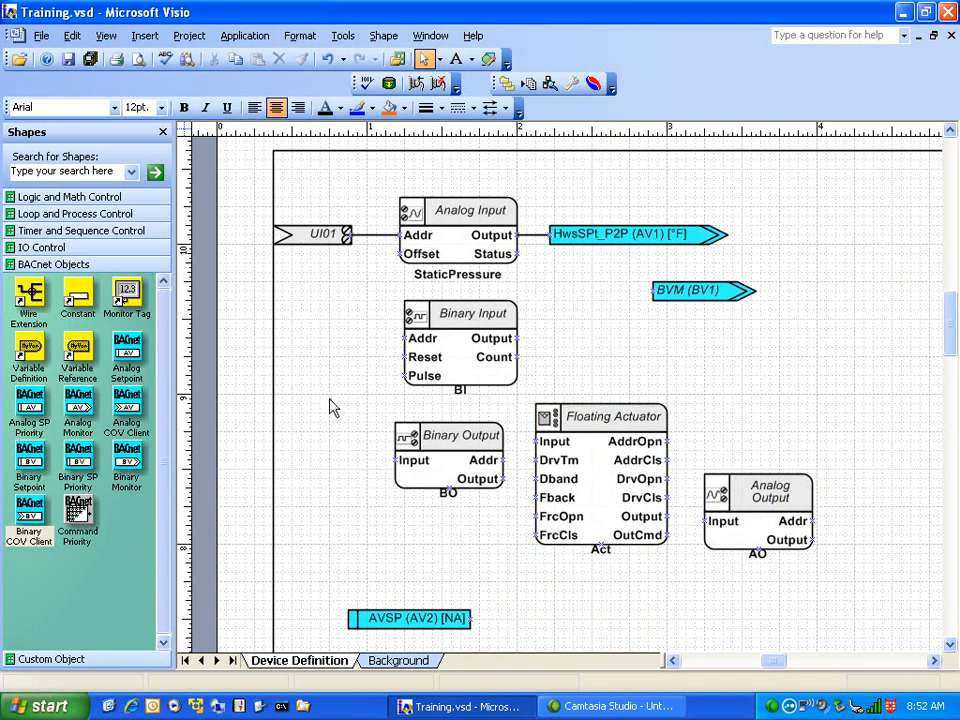
left_click_drag(306, 392, 364, 386)
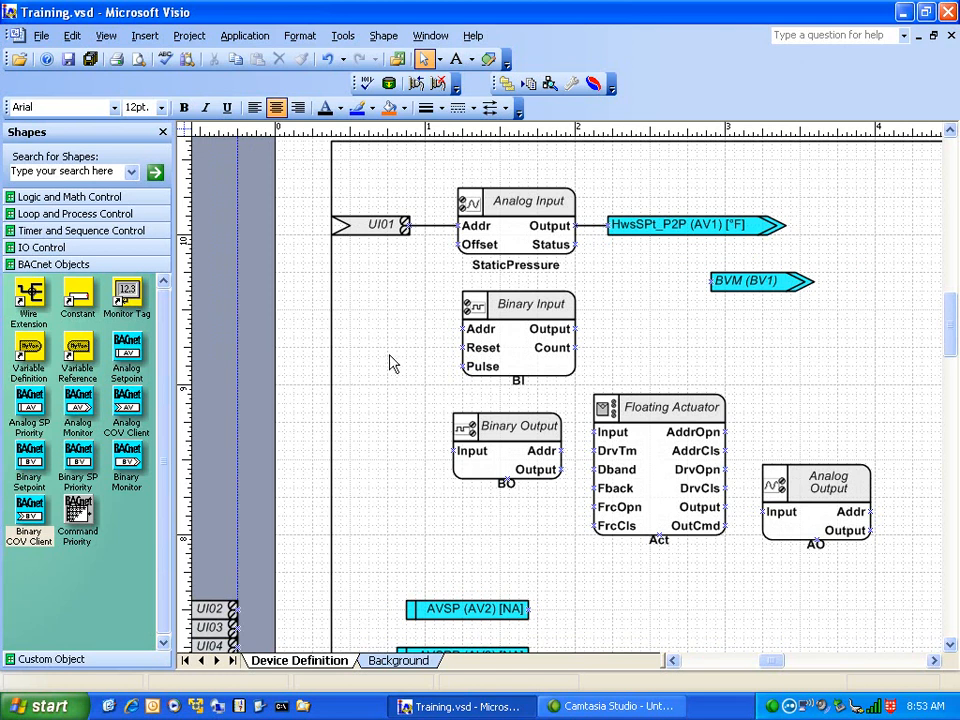
left_click(650, 508)
left_click(827, 497)
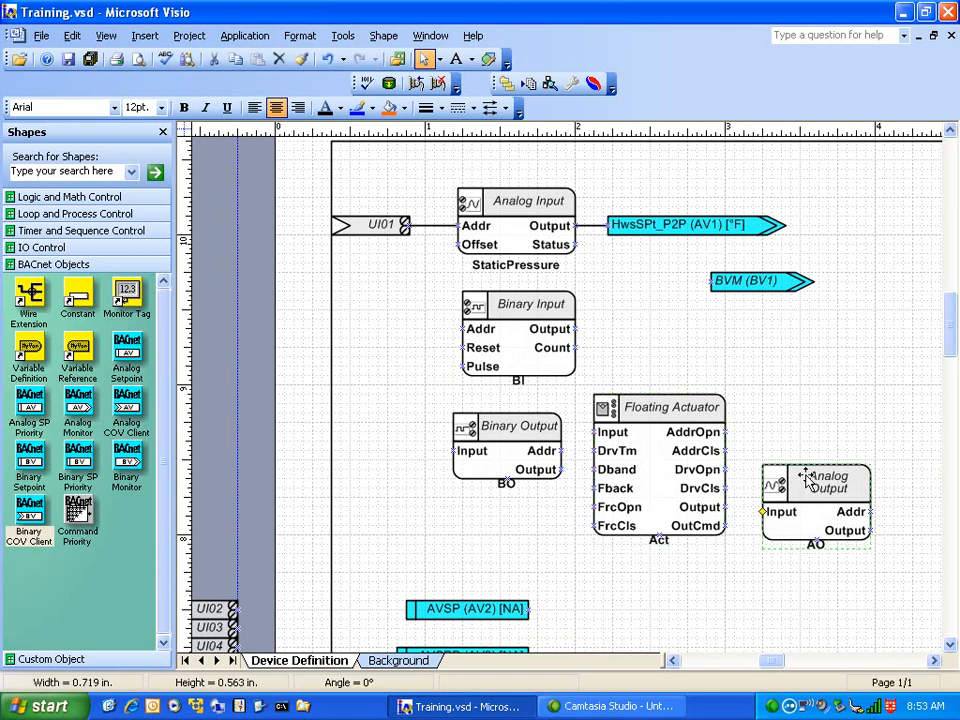
left_click(658, 334)
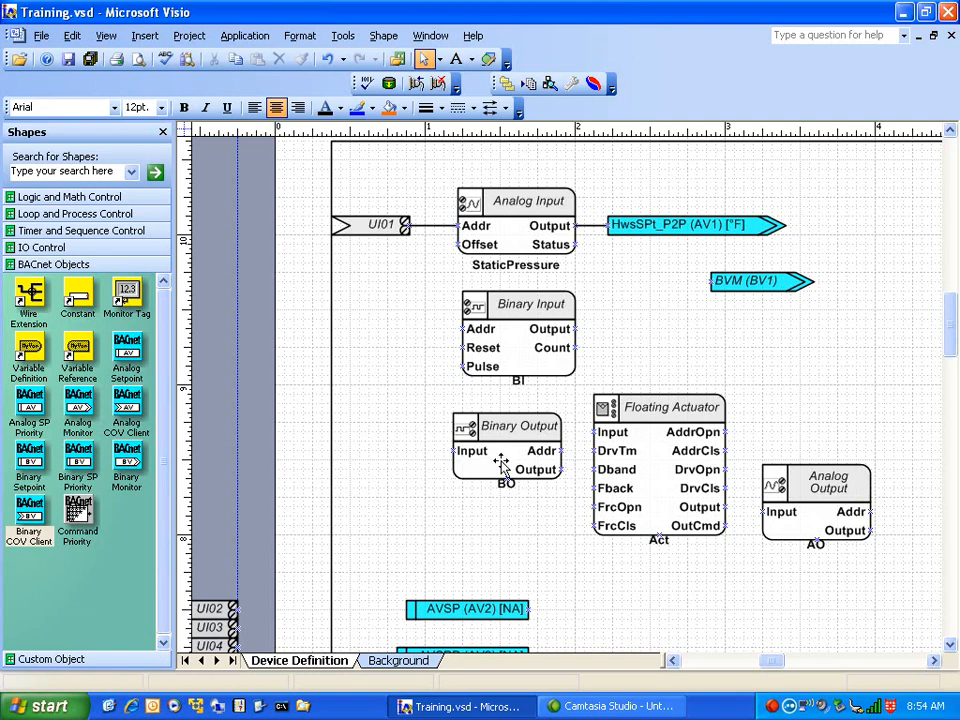
Survey the drawing from the COV client objects across the empty page area and back to the Analog Input and BACnet monitor objects
scroll(513, 436, "down", 1)
left_click_drag(514, 436, 555, 271)
left_click_drag(540, 480, 615, 291)
left_click_drag(497, 452, 532, 347)
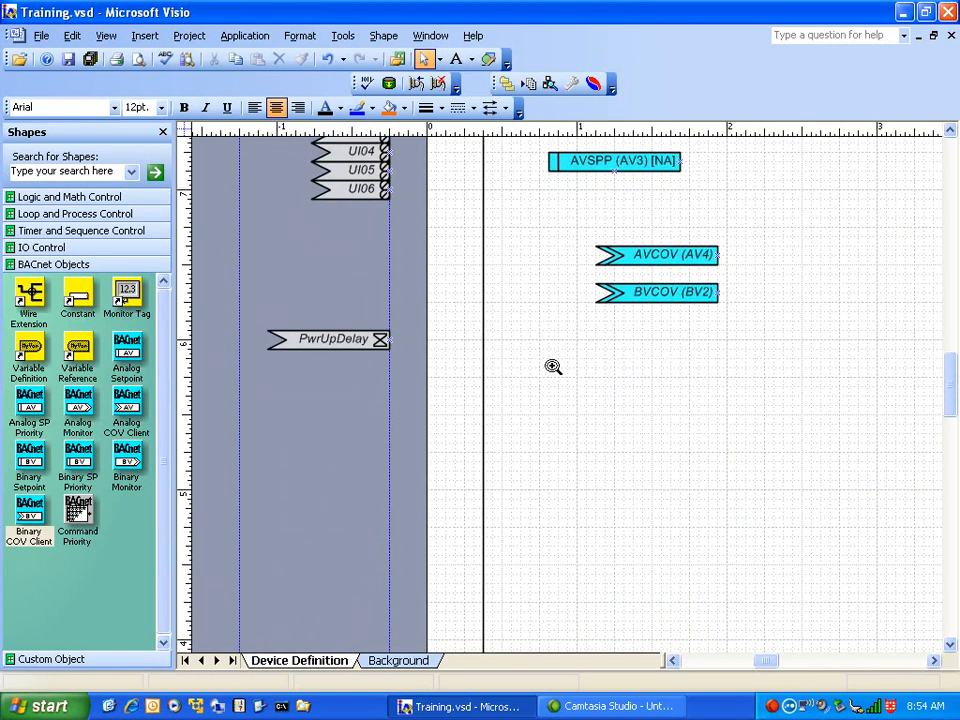
mouse_move(630, 402)
left_mouse_down()
mouse_move(609, 389)
mouse_move(559, 422)
left_mouse_up()
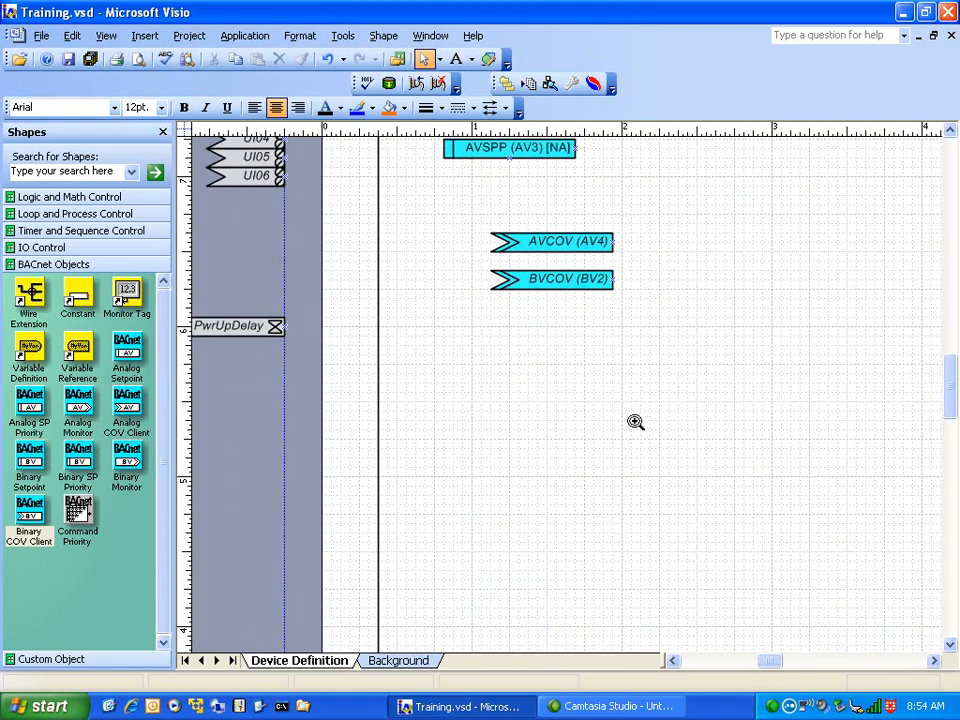
left_click_drag(684, 399, 510, 416)
left_click_drag(573, 422, 420, 443)
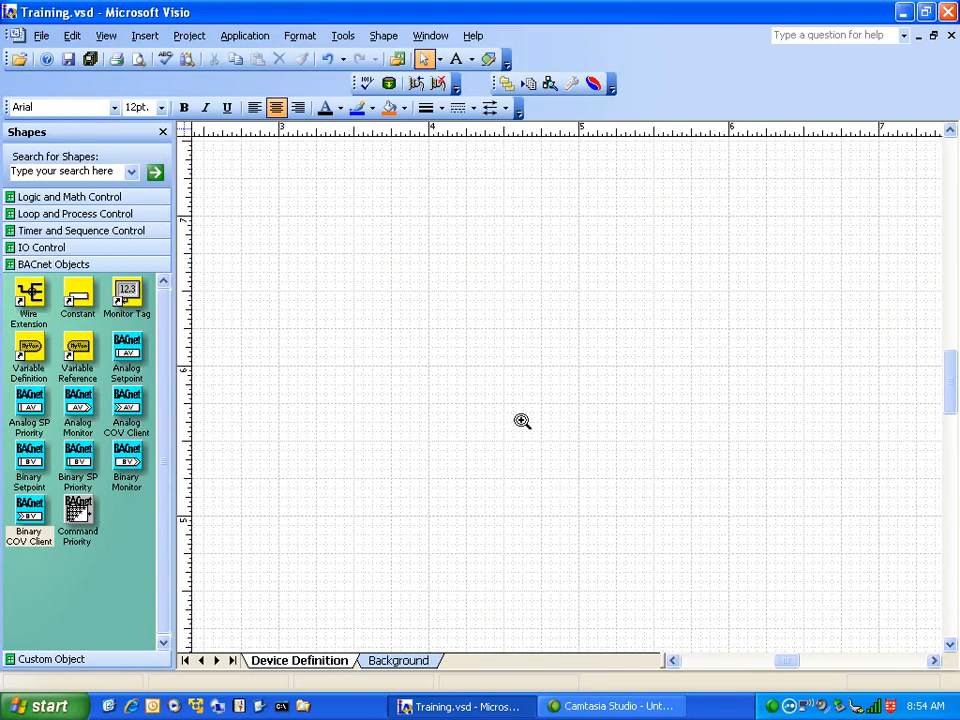
right_click(694, 398, "ctrl+shift")
left_click_drag(732, 400, 600, 500)
mouse_move(696, 430)
left_mouse_down()
mouse_move(471, 456)
mouse_move(502, 474)
left_mouse_up()
left_click_drag(664, 434, 785, 335)
mouse_move(551, 381)
left_mouse_down()
mouse_move(765, 396)
mouse_move(750, 422)
left_mouse_up()
left_click_drag(592, 408, 718, 448)
left_click(572, 315, "ctrl+shift")
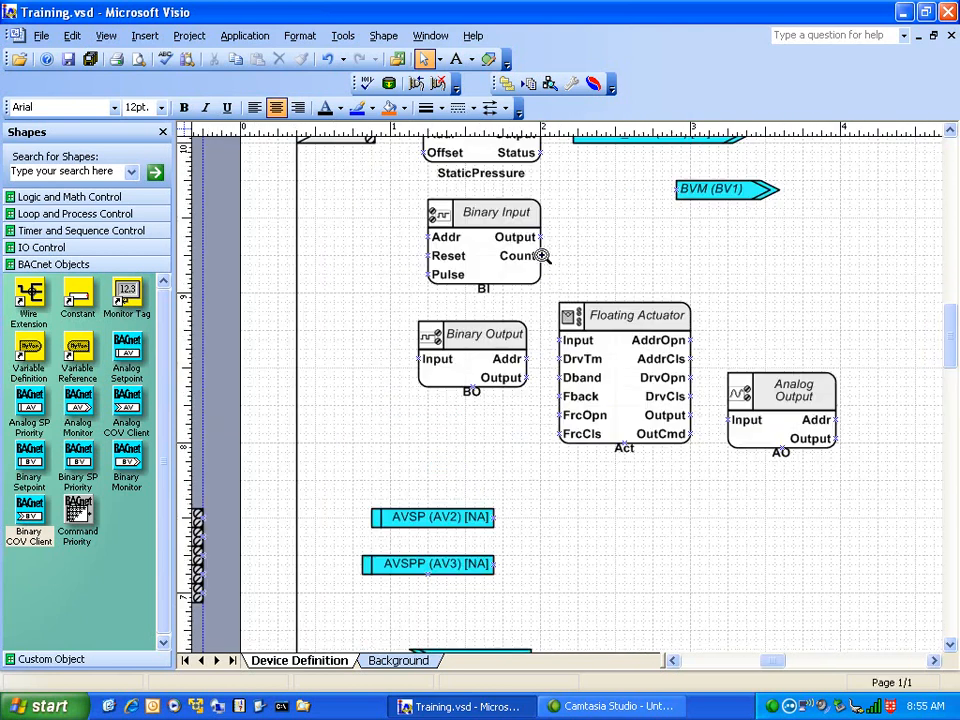
left_click_drag(548, 259, 558, 371)
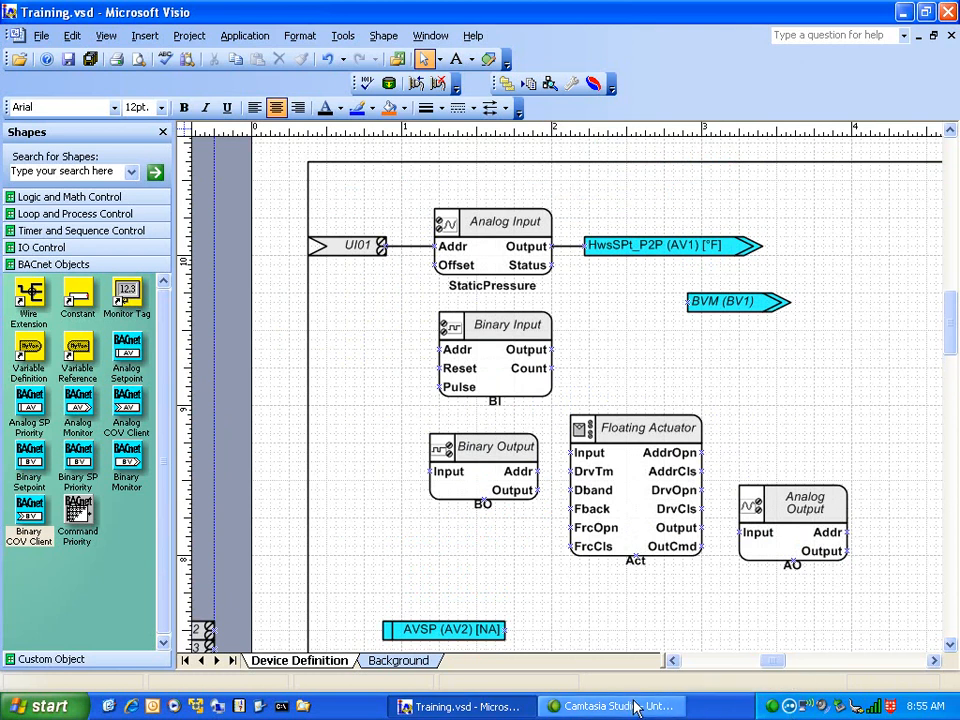
left_click(680, 710)
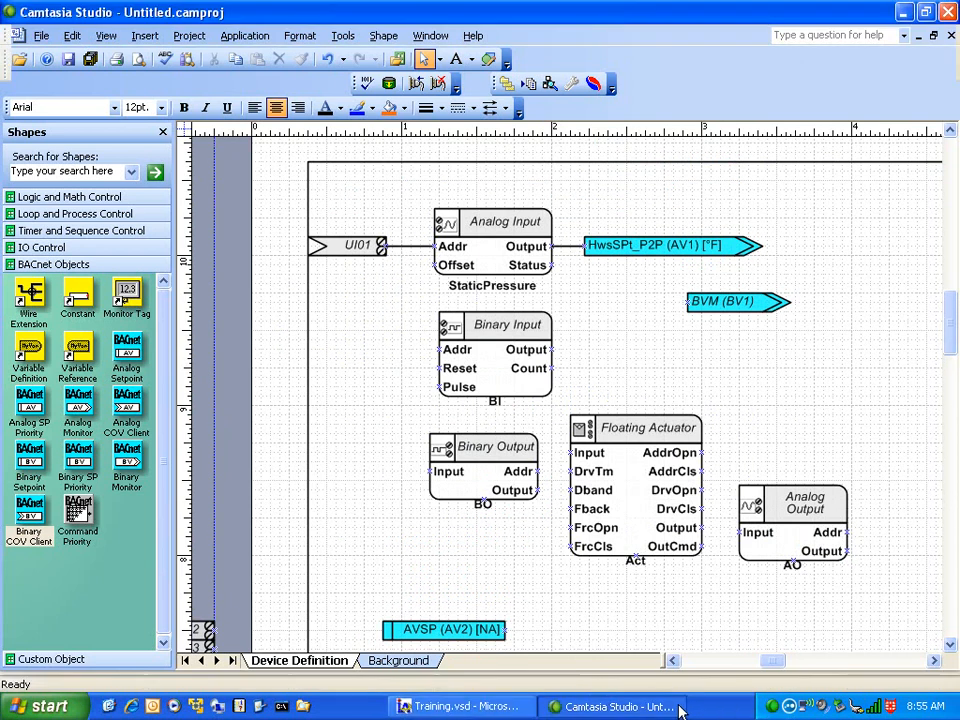
left_click(903, 12)
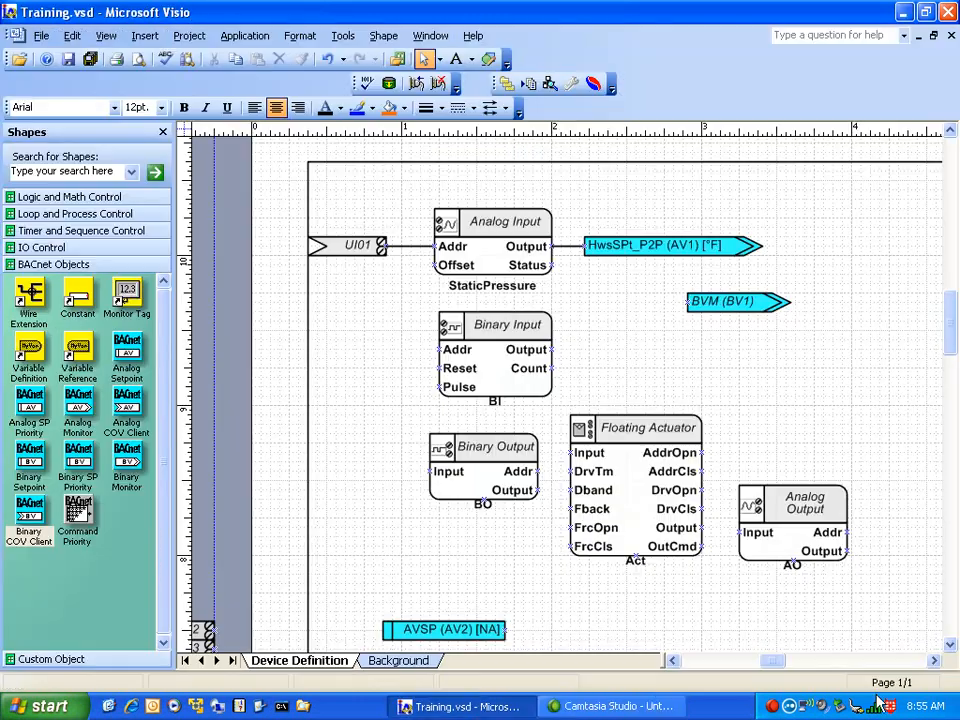
left_click(778, 708)
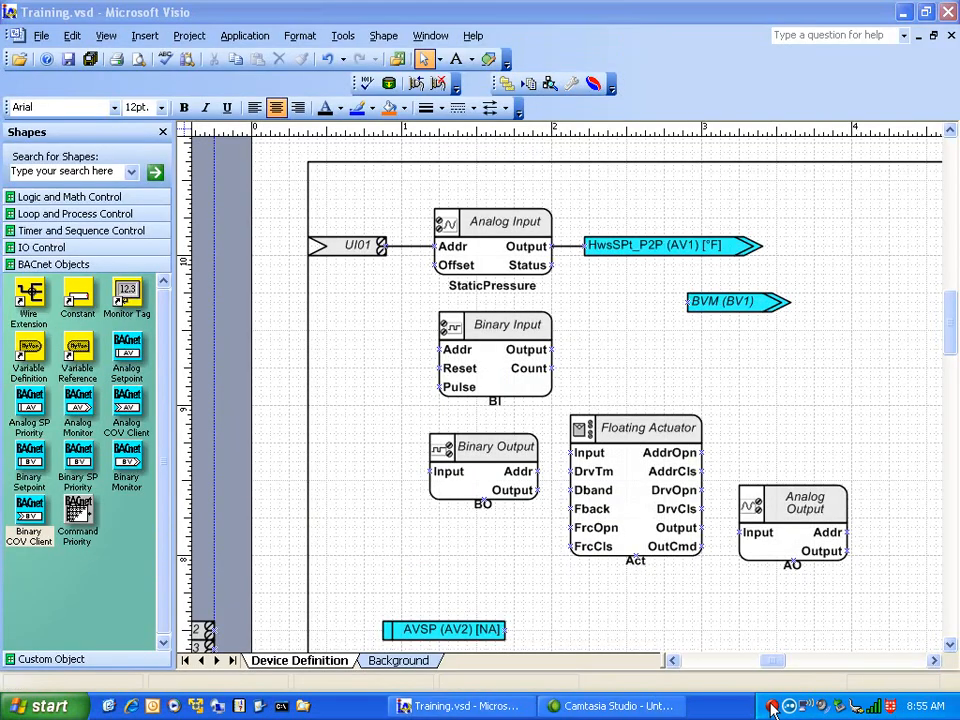